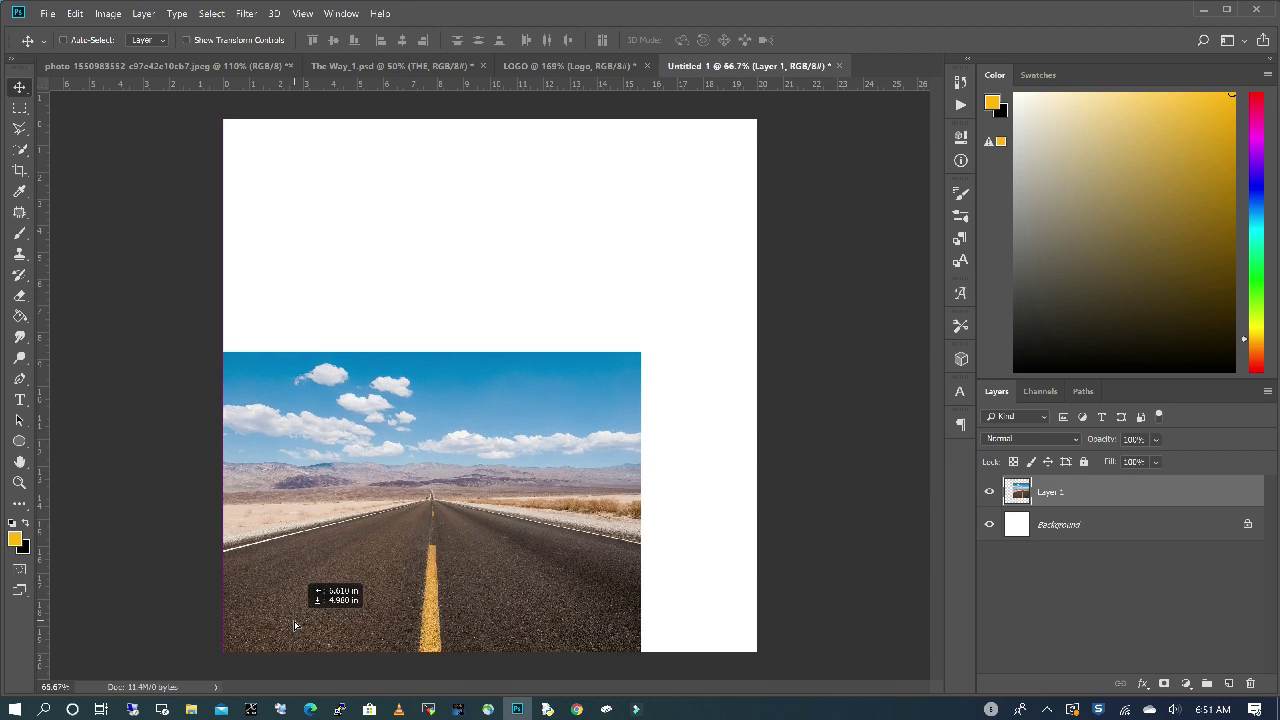
- Scale the road photo up to about 175% and centre it so it covers the whole canvas
left_click(75, 13)
mouse_move(150, 340)
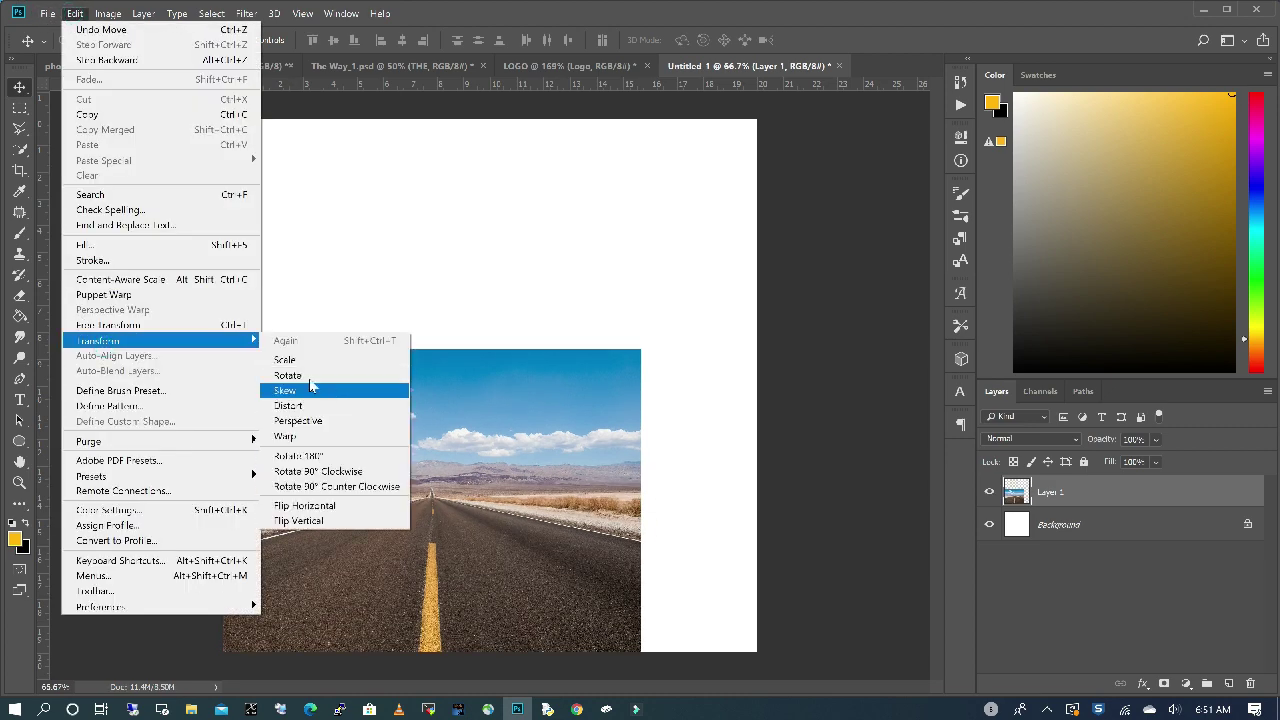
left_click(300, 360)
left_click_drag(638, 349, 940, 115)
left_click_drag(458, 371, 372, 356)
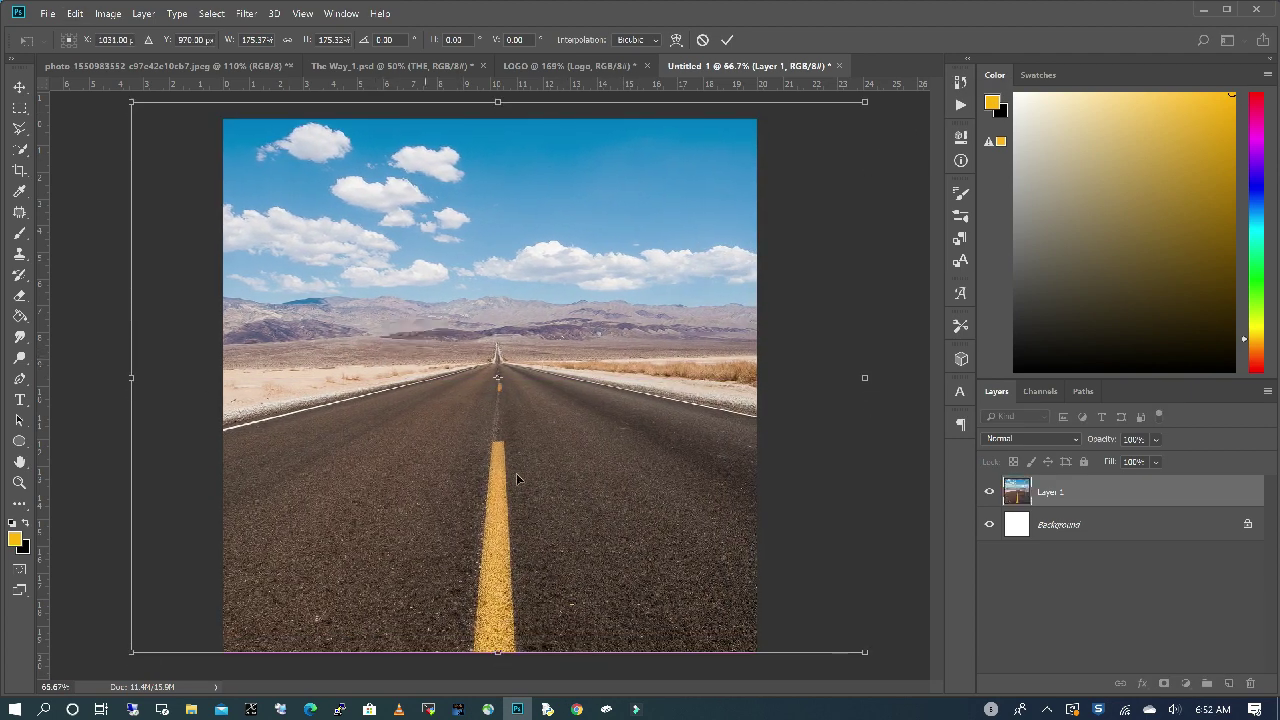
key("Return")
- Increase the road photo's contrast with a Curves adjustment, deepening the shadows and slightly lifting the highlights
left_click(108, 14)
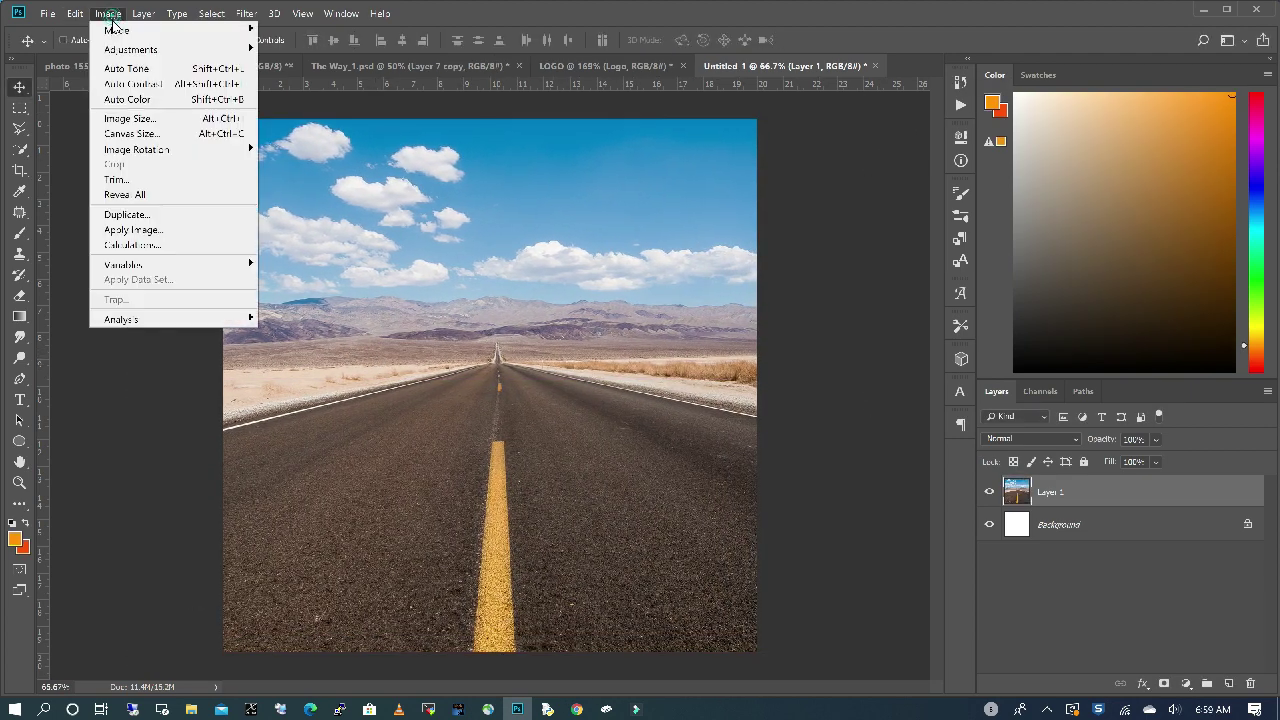
mouse_move(180, 49)
left_click(306, 80)
left_click_drag(850, 195, 850, 219)
left_click_drag(886, 159, 886, 152)
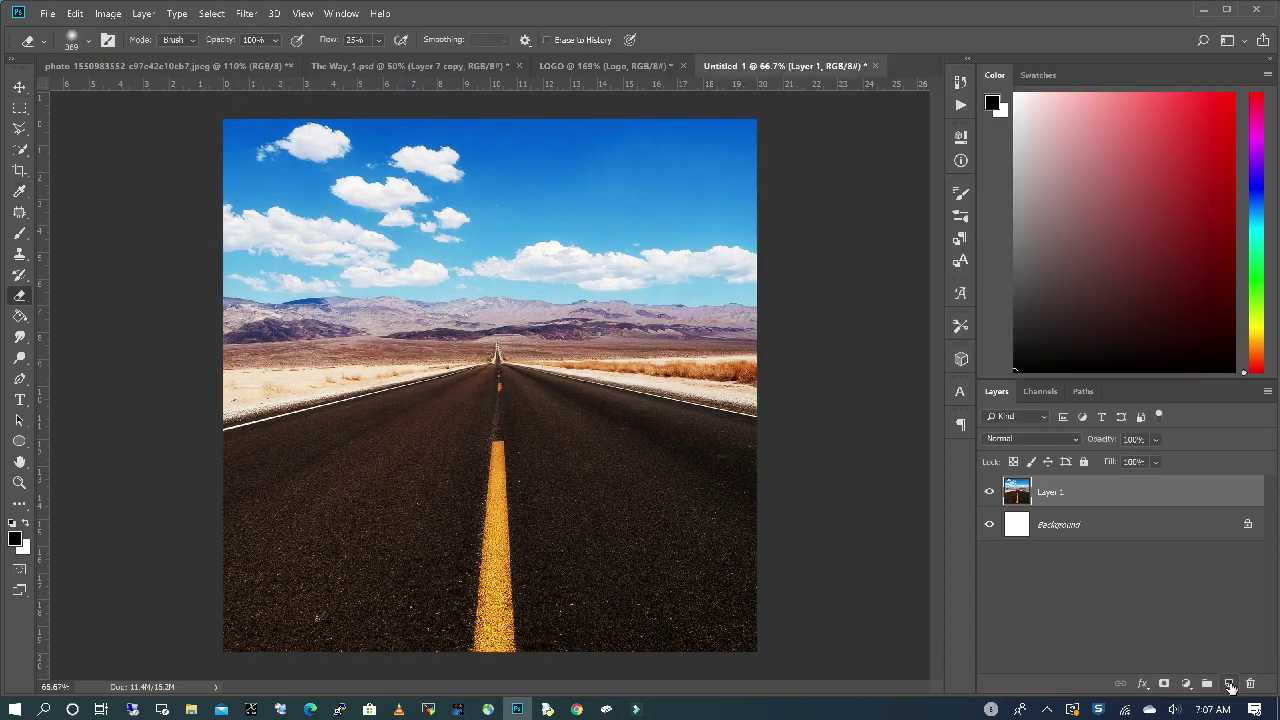
- Create a new layer above the road photo and name it Color Background
left_click(1229, 683)
double_click(1050, 491)
type("Color Background")
key("Return")
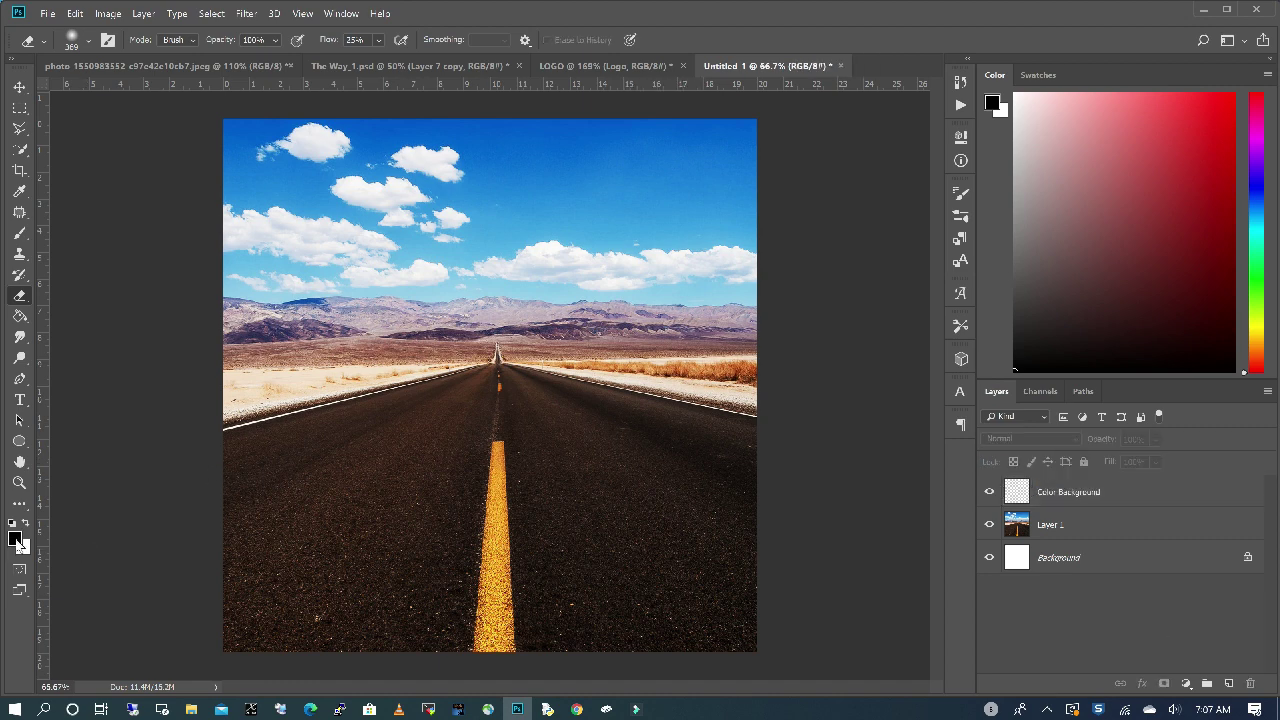
- Fill the Color Background layer with the orange-red colour f85201 using the Paint Bucket
left_click(16, 540)
left_click(969, 553)
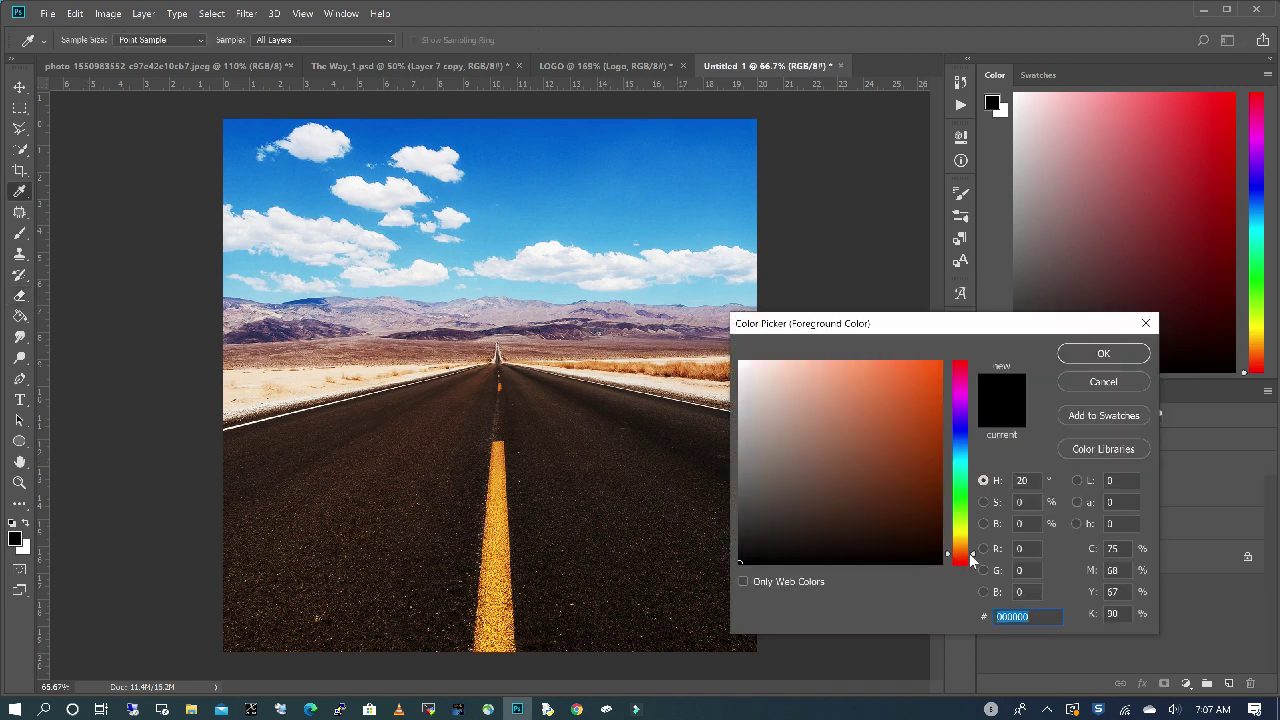
left_click(940, 366)
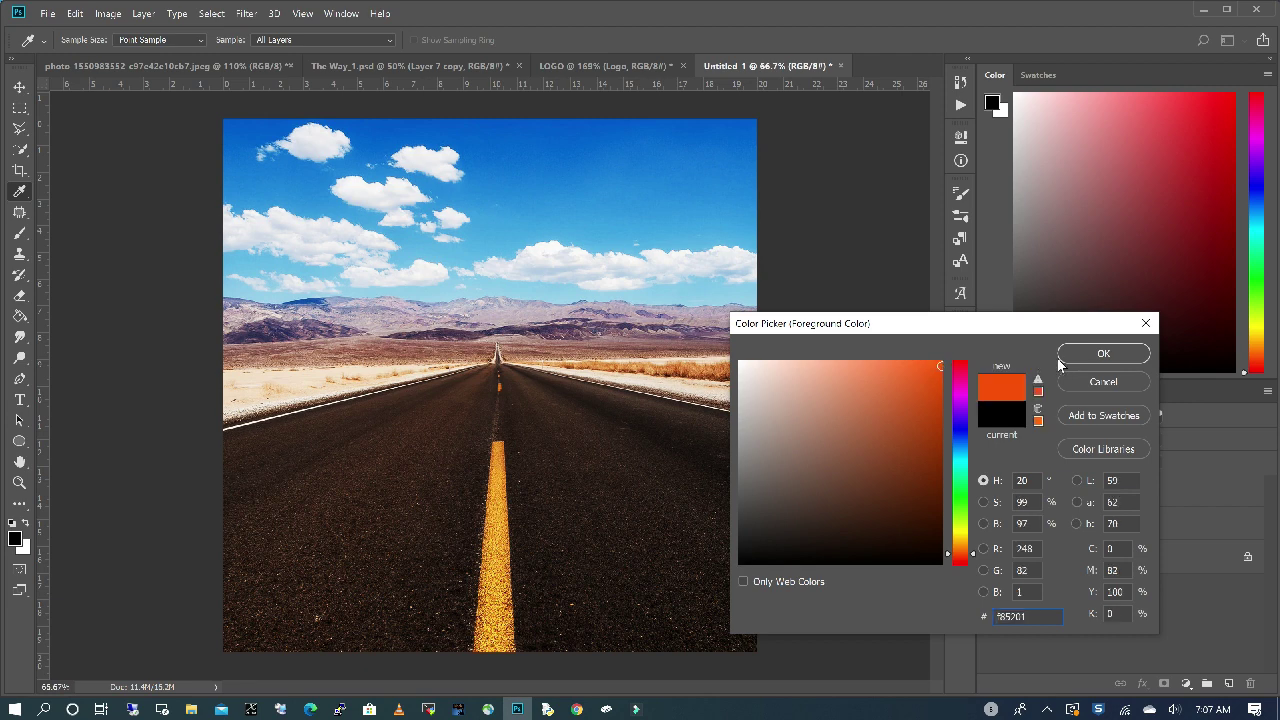
left_click(1103, 353)
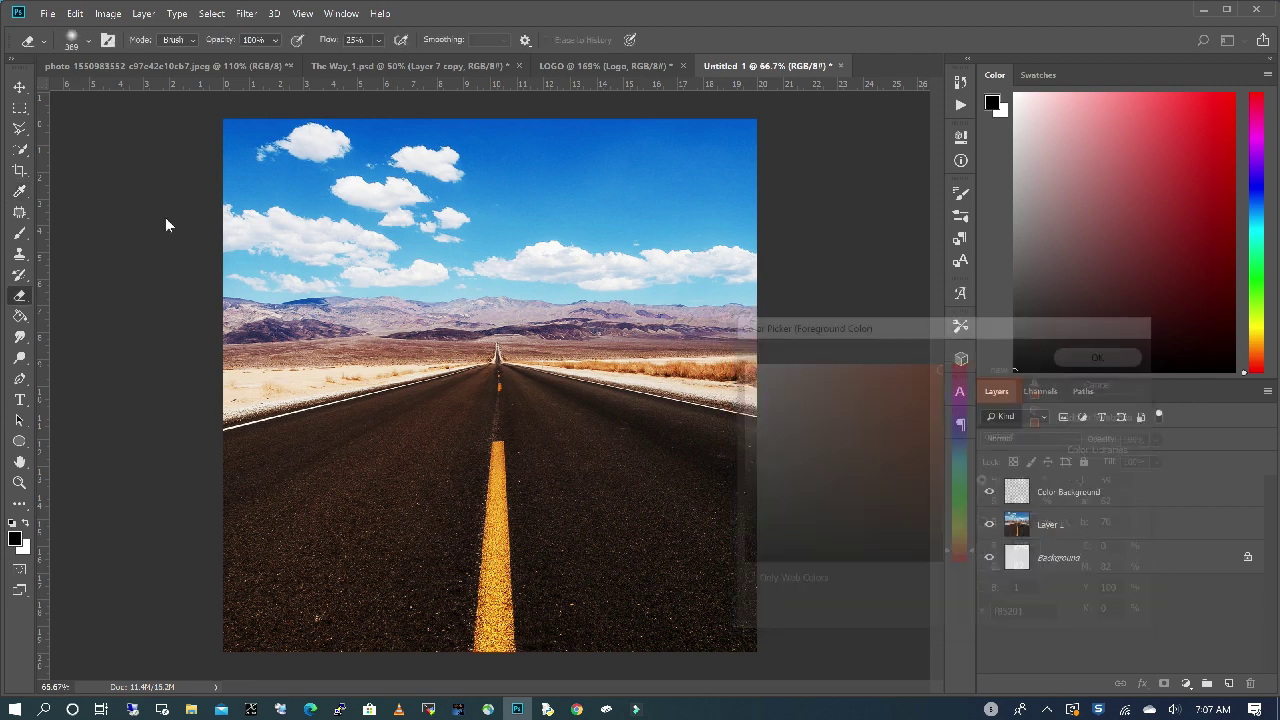
left_click(16, 316)
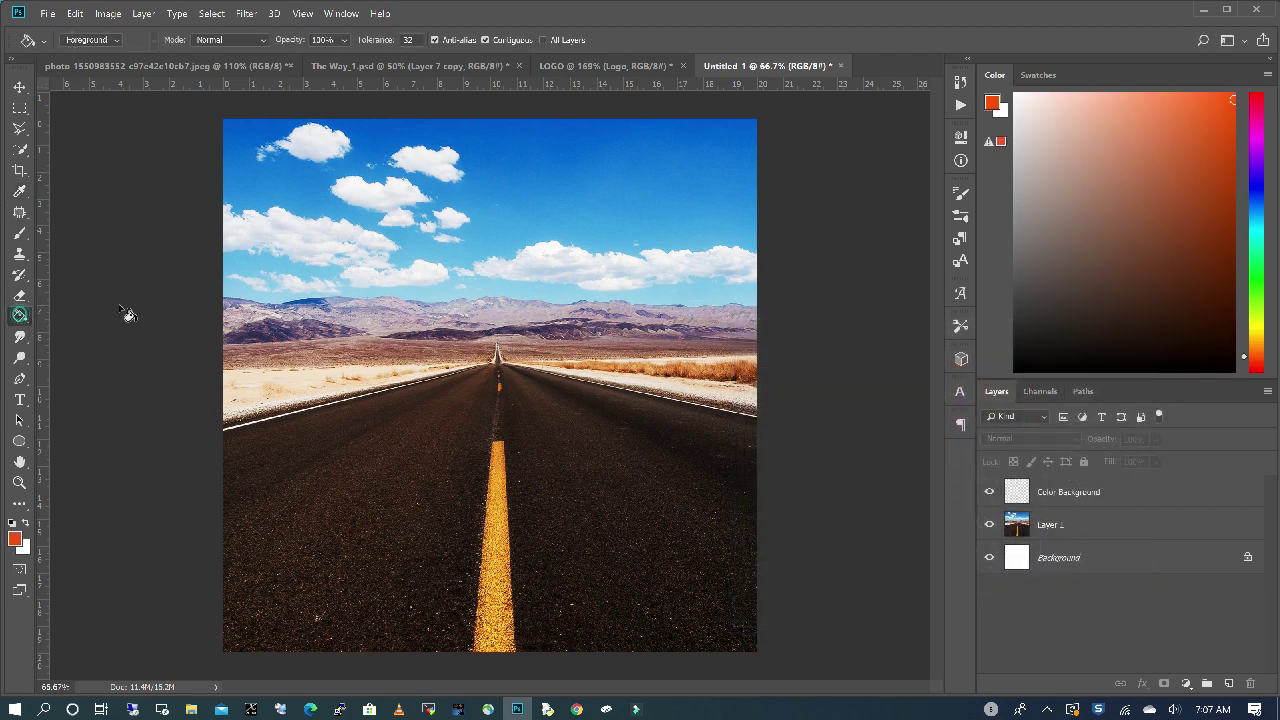
left_click(547, 345)
left_click(693, 291)
left_click(1119, 495)
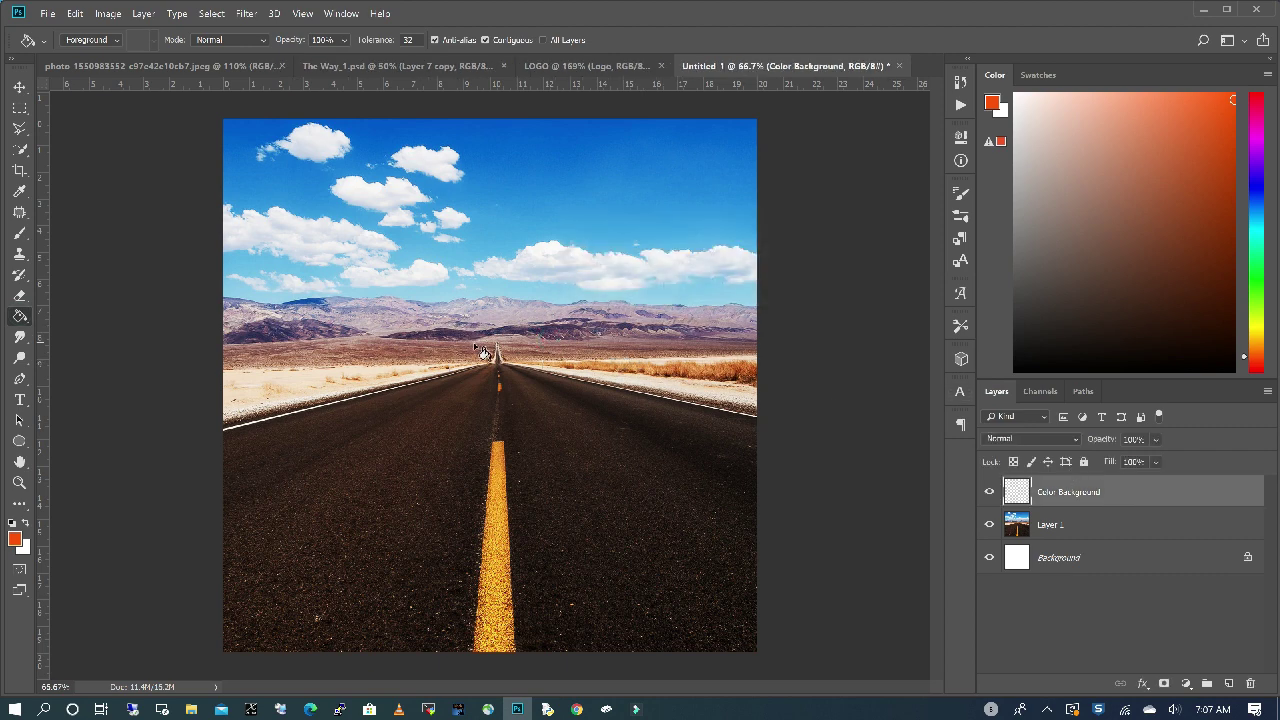
left_click(535, 354)
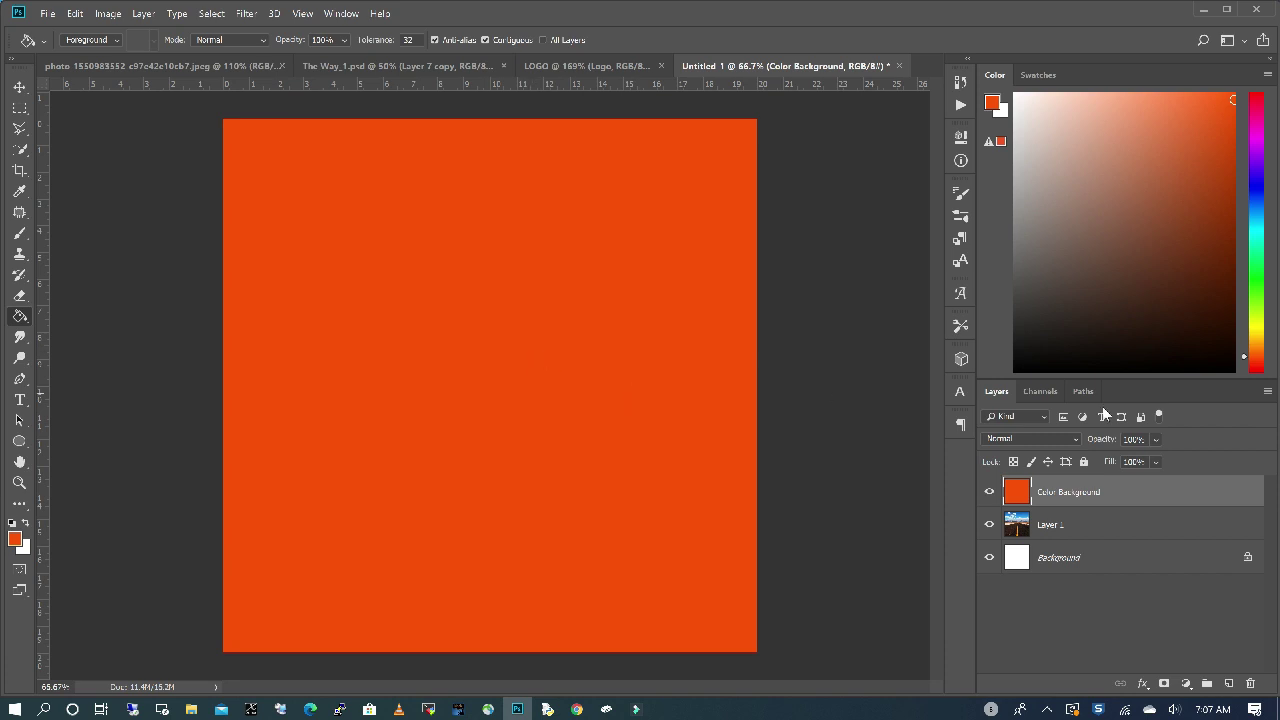
- Lower the Color Background layer's fill to 91% and its opacity to 83%
left_click(1155, 461)
left_click_drag(1186, 458, 1180, 459)
left_click(1205, 442)
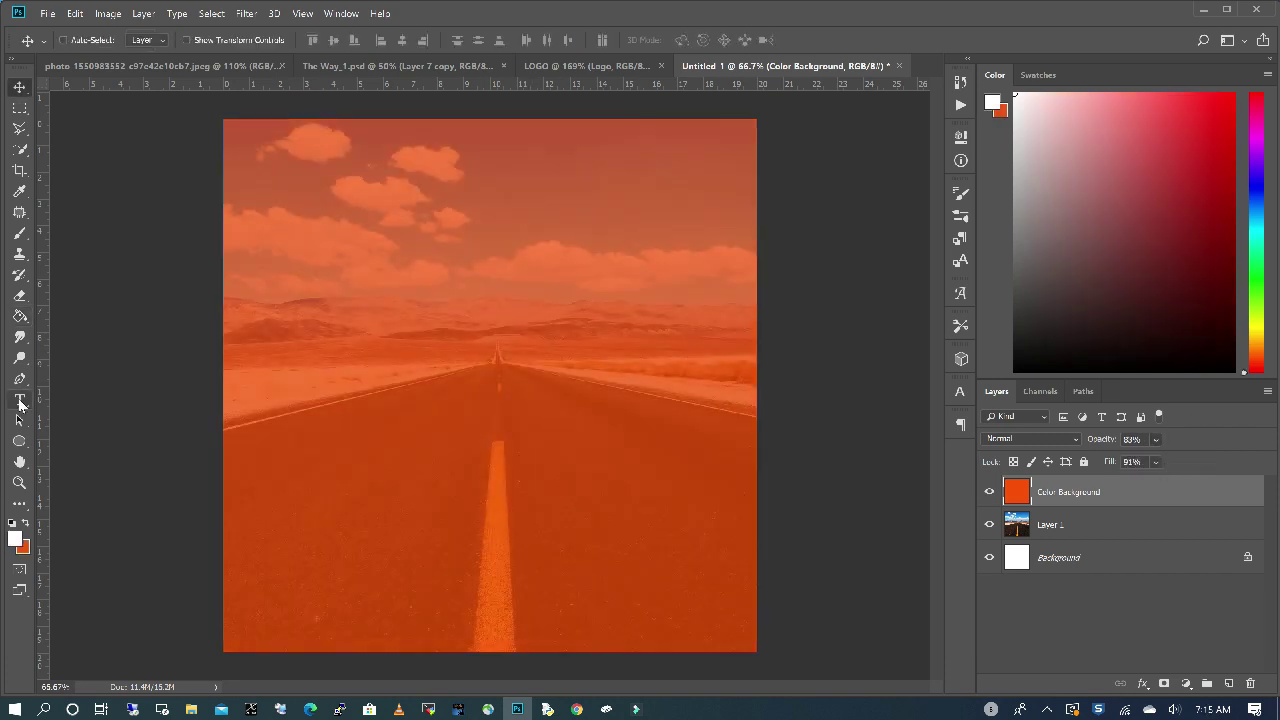
- Add two separate white text layers near the canvas centre, THE and below it WAY
left_click(19, 400)
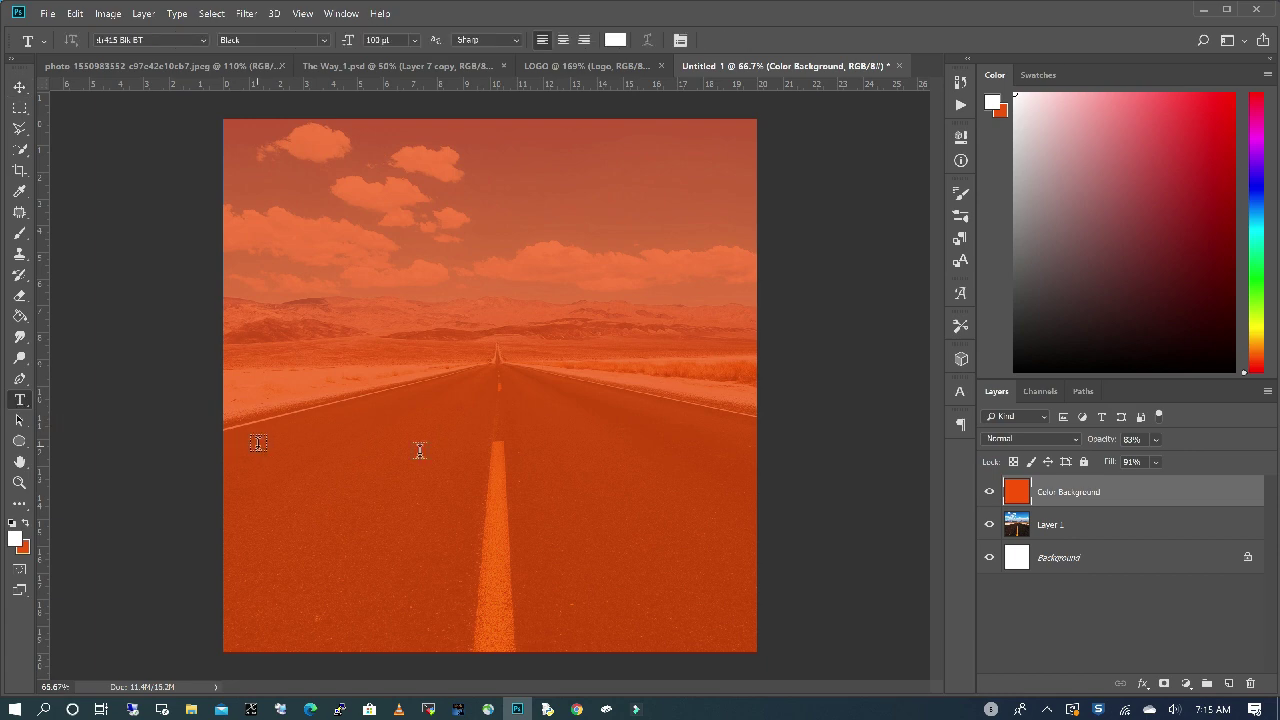
left_click(471, 314)
type("THE")
left_click(481, 394)
type("WAY")
- Set the WAY text in Bodoni Bd BT Bold at 600 pt and place it across the middle of the canvas
double_click(526, 394)
left_click(203, 40)
left_click(200, 150)
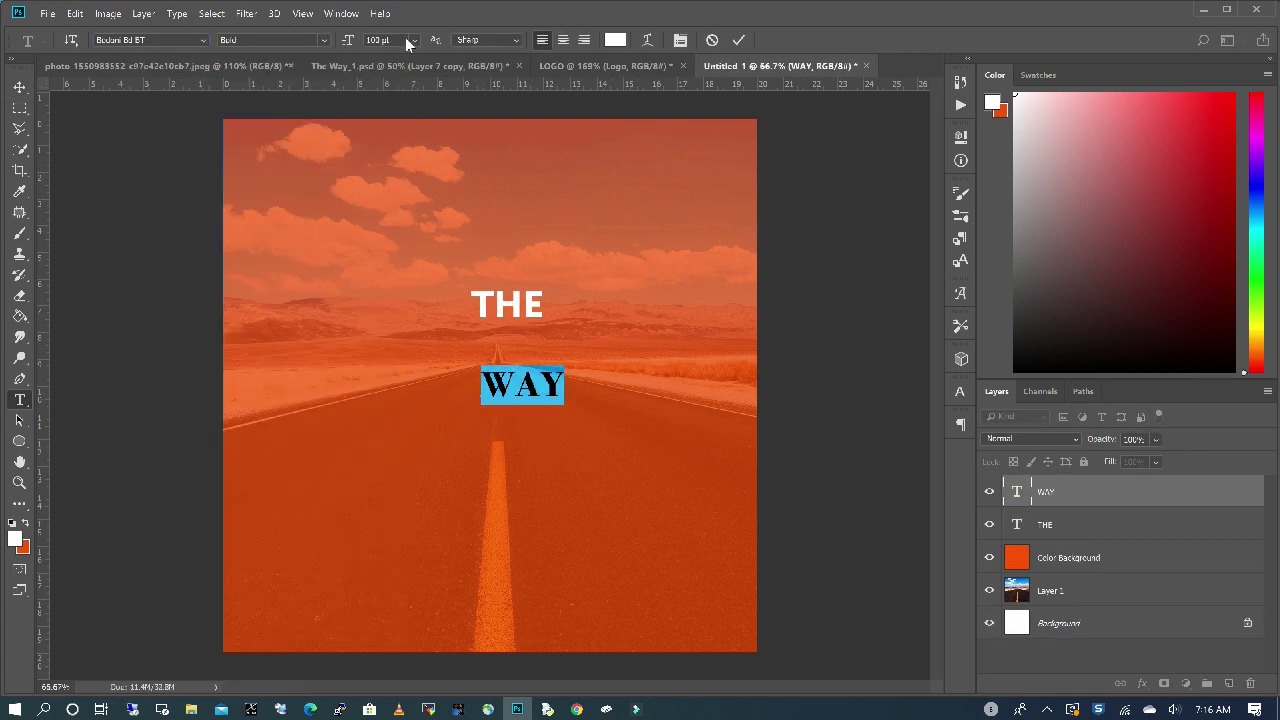
key("ctrl+Return")
left_click_drag(537, 354, 292, 441)
left_click_drag(732, 420, 237, 411)
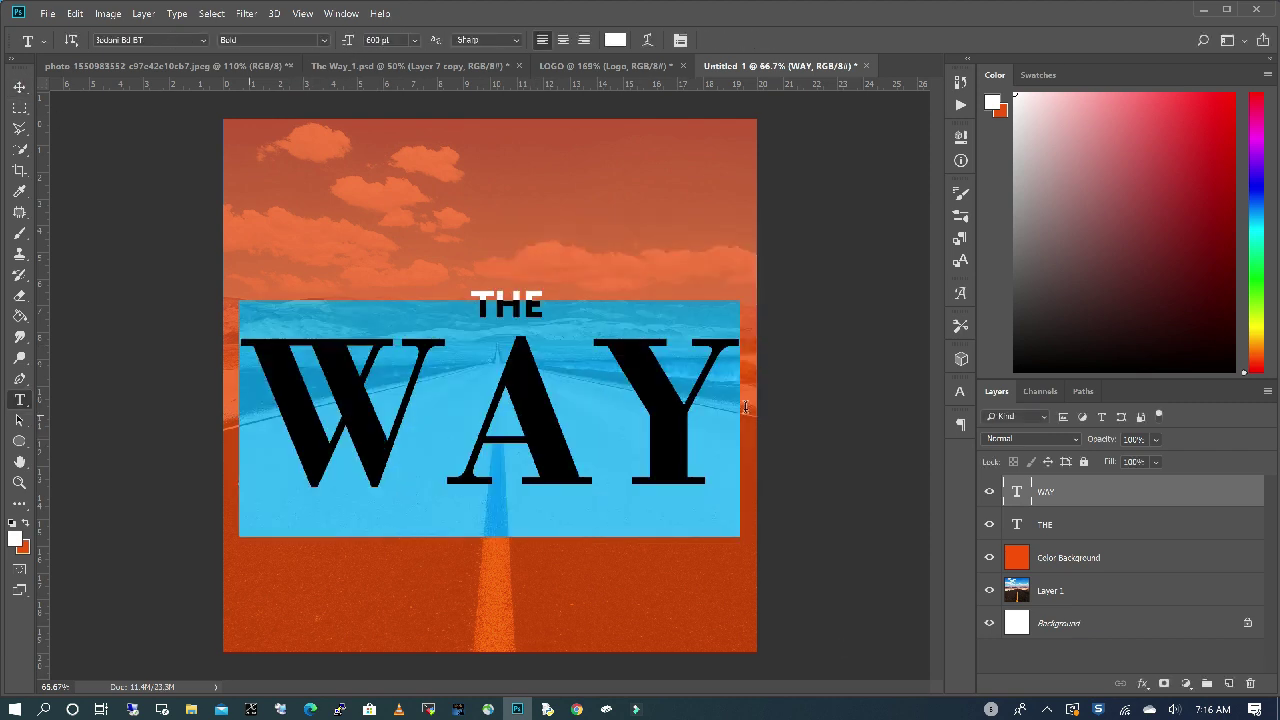
- Tighten the WAY text's tracking to -100 and shift the word right to roughly centre it on the canvas
left_click(958, 392)
left_click_drag(874, 456, 873, 453)
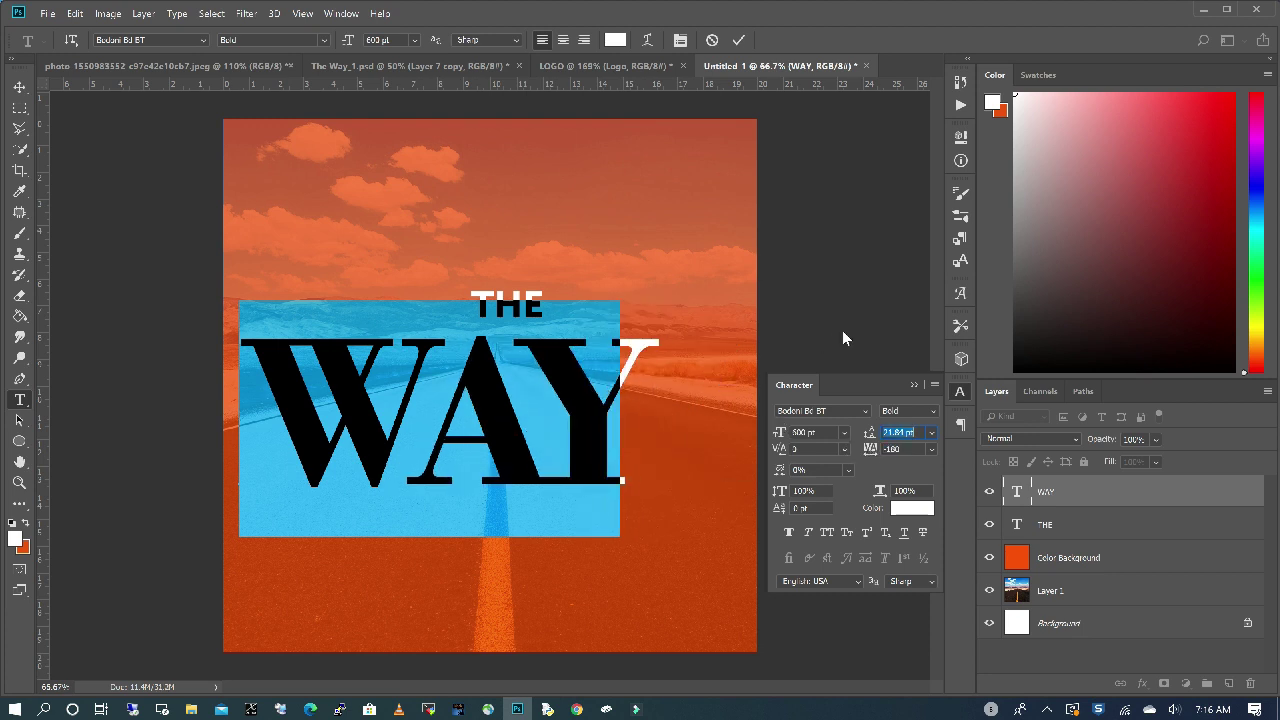
left_click(571, 371)
left_click(19, 87)
left_click_drag(586, 416, 616, 416)
left_click(913, 384)
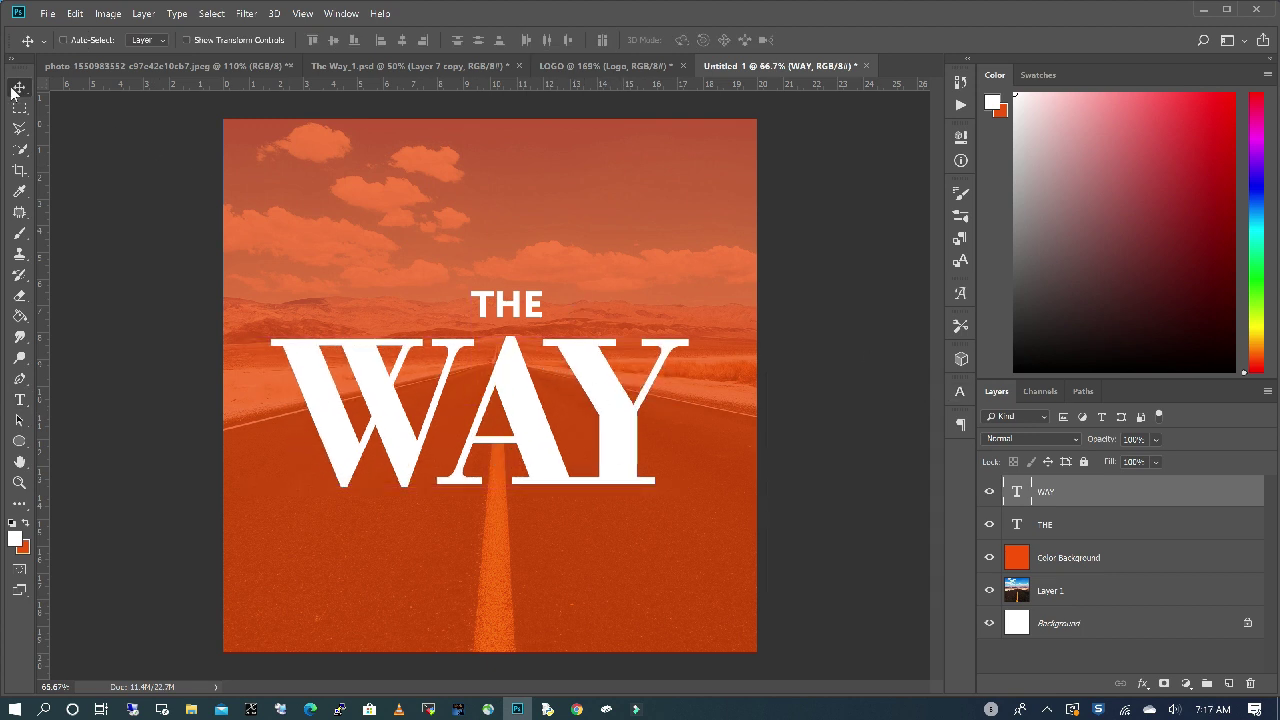
- Recolour the THE text in a medium blue
double_click(1017, 524)
left_click(992, 102)
left_click_drag(939, 377, 911, 388)
left_click(1102, 353)
left_click(738, 40)
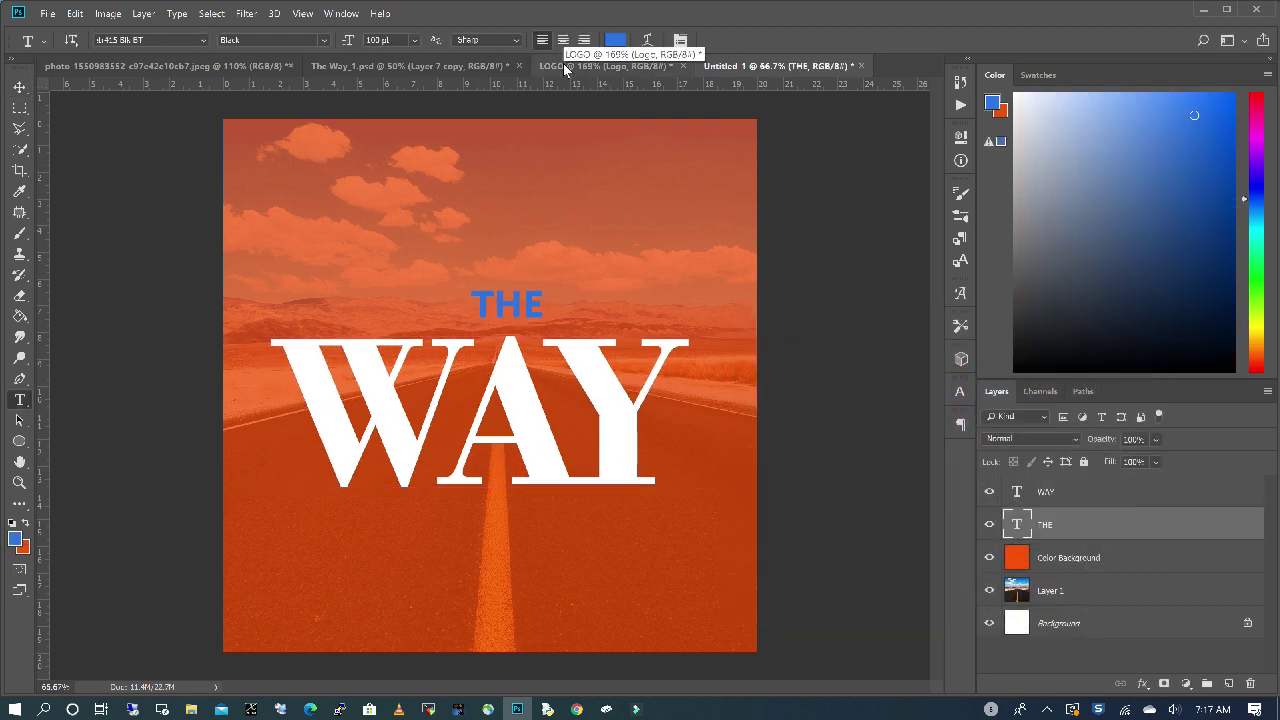
- Bring the QFC logo from the LOGO document into the poster and place it at the top centre
left_click(621, 67)
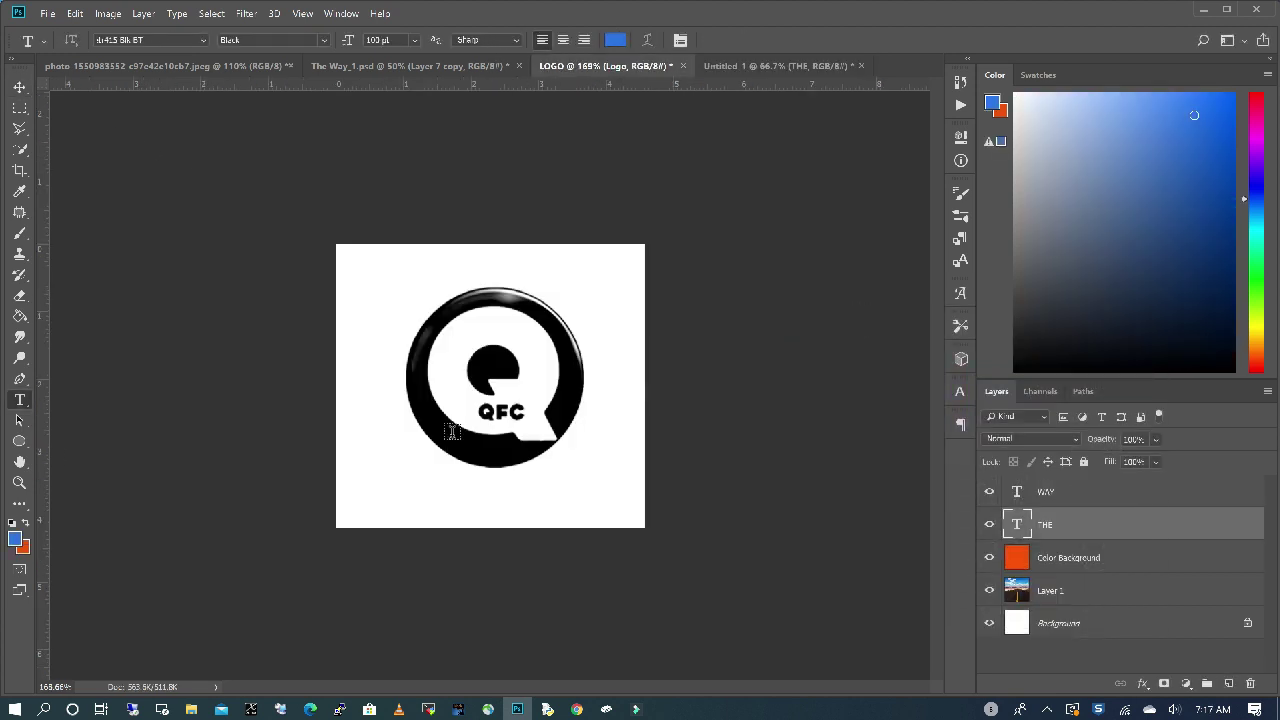
left_click(20, 87)
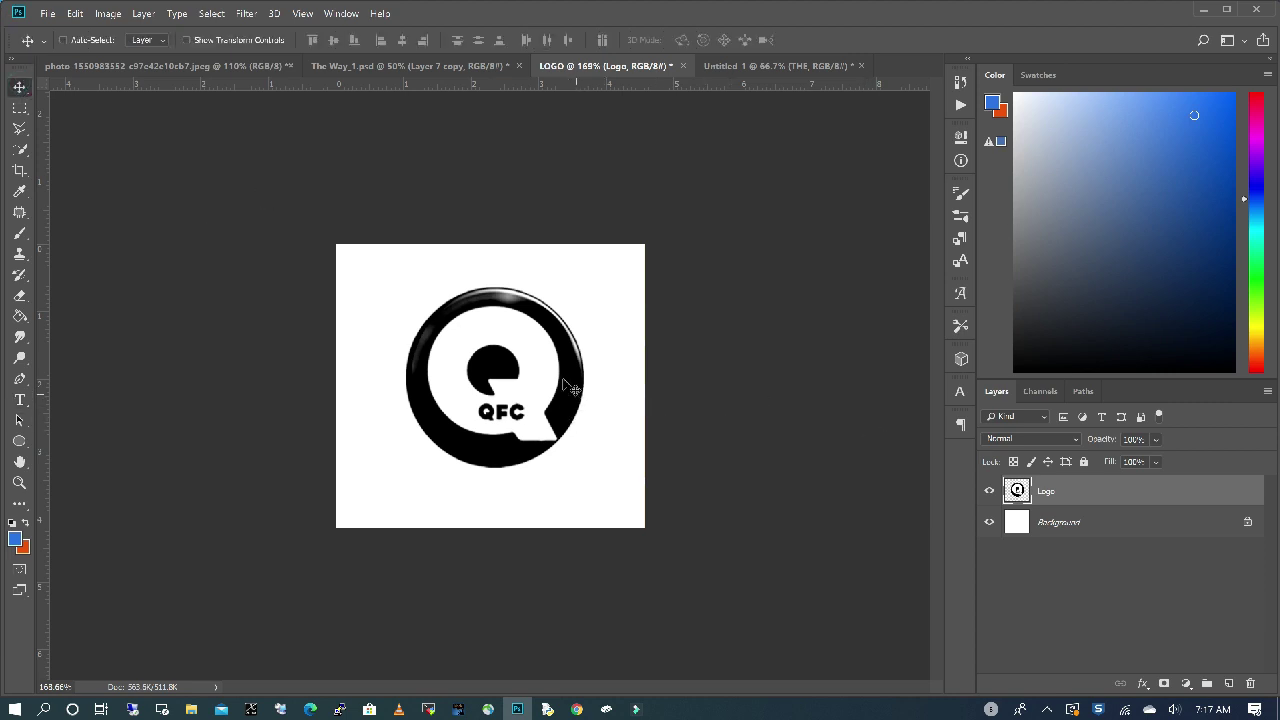
left_click_drag(540, 358, 536, 175)
- Scale the QFC logo down slightly at the top of the poster
left_click(75, 13)
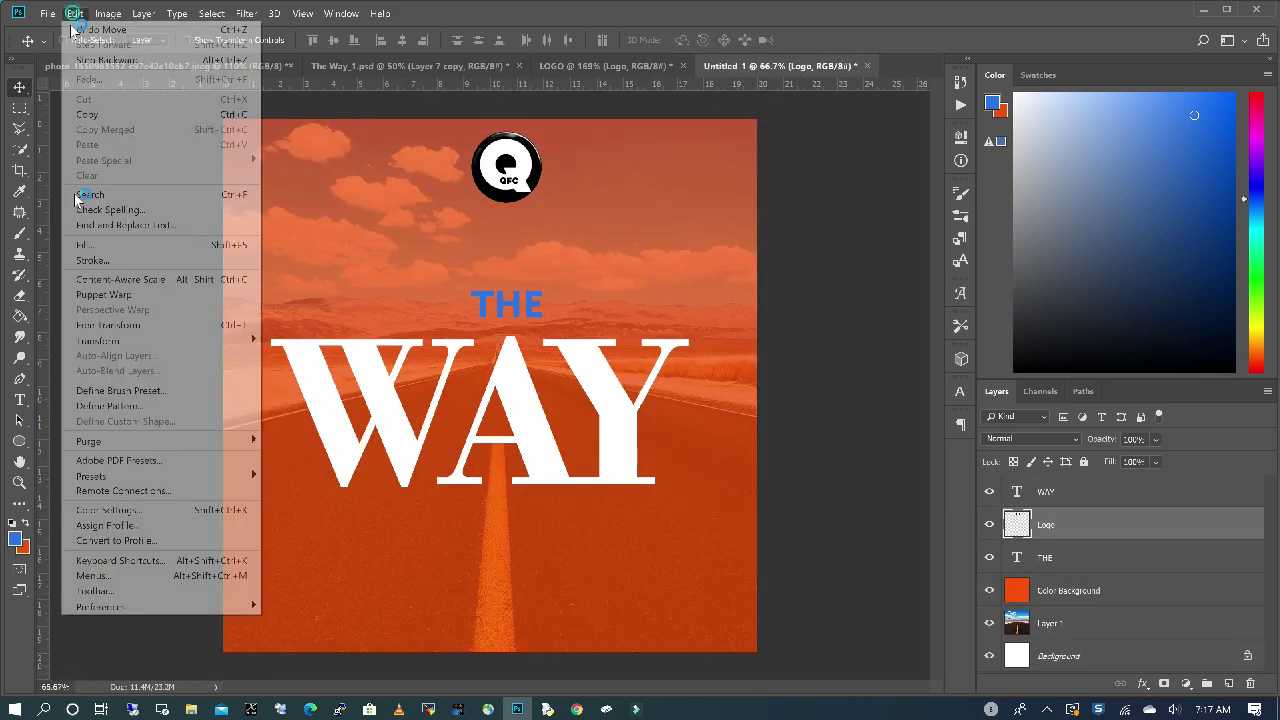
mouse_move(105, 341)
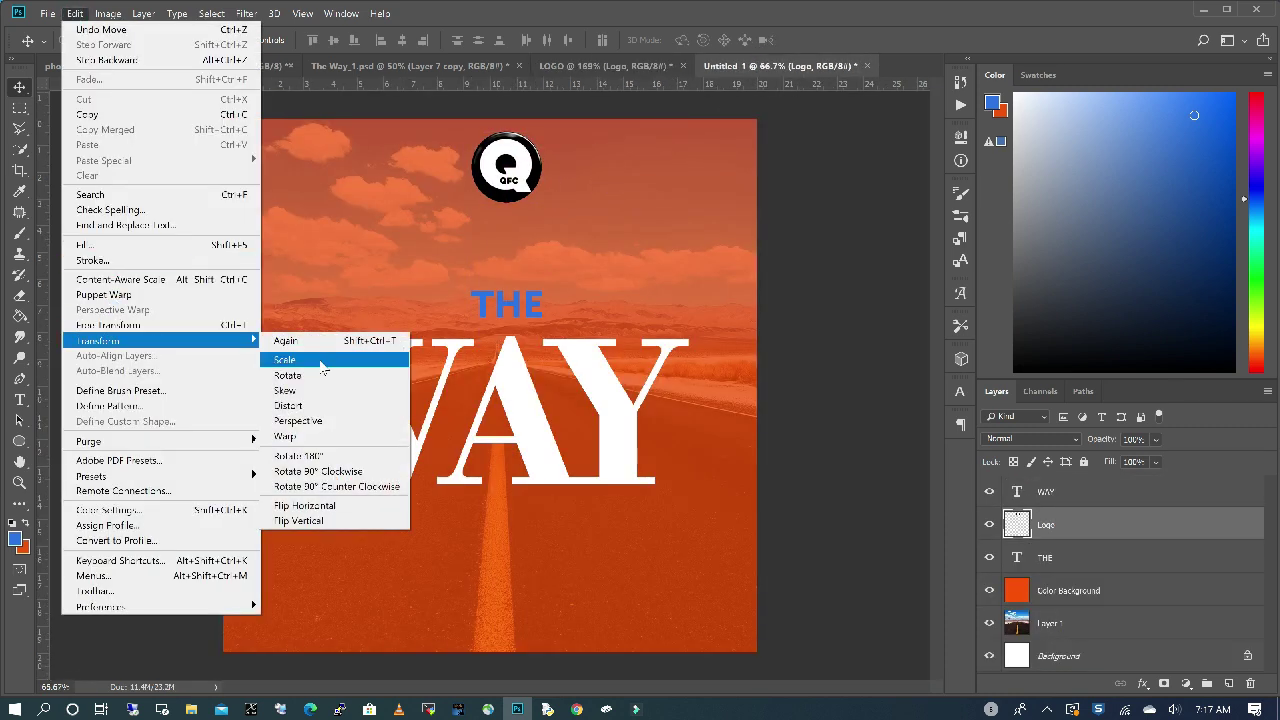
left_click(326, 360)
left_click_drag(541, 204, 537, 193)
key("Return")
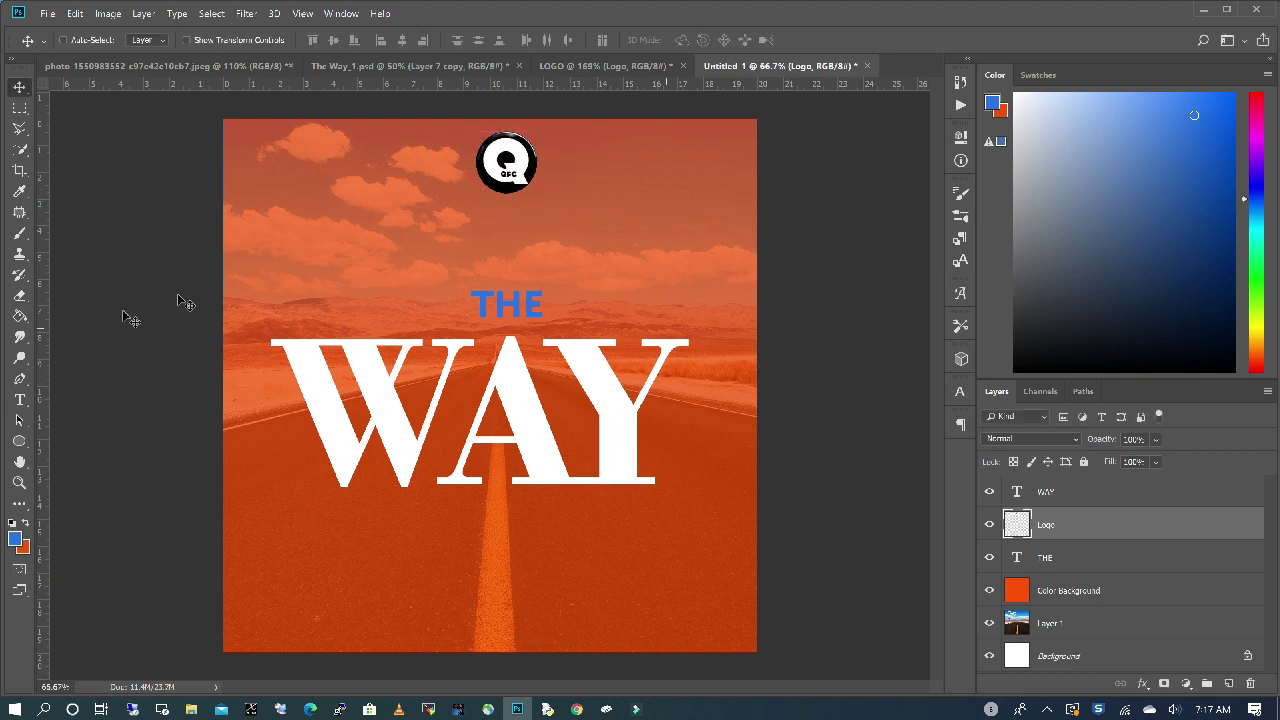
- Add the text line QODESH FAMILY CHURCH | MEMPHIS beneath the logo in white Myanmar Text
left_click(19, 399)
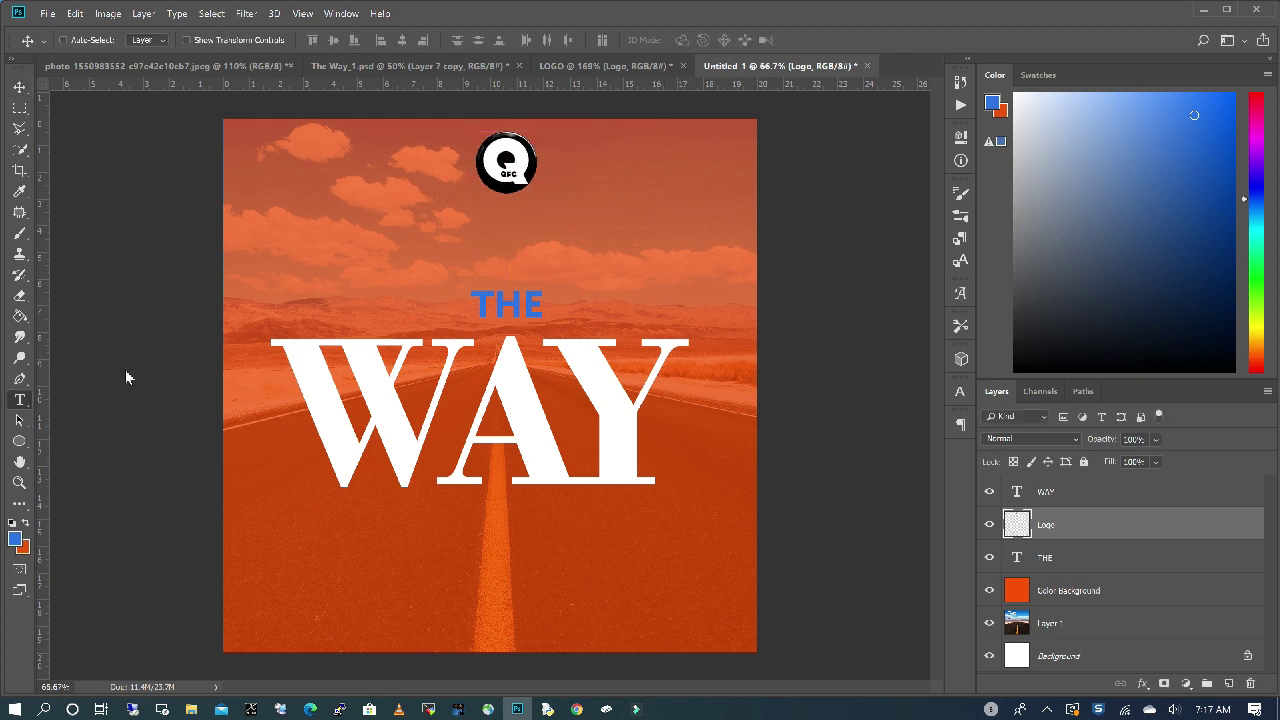
left_click(362, 208)
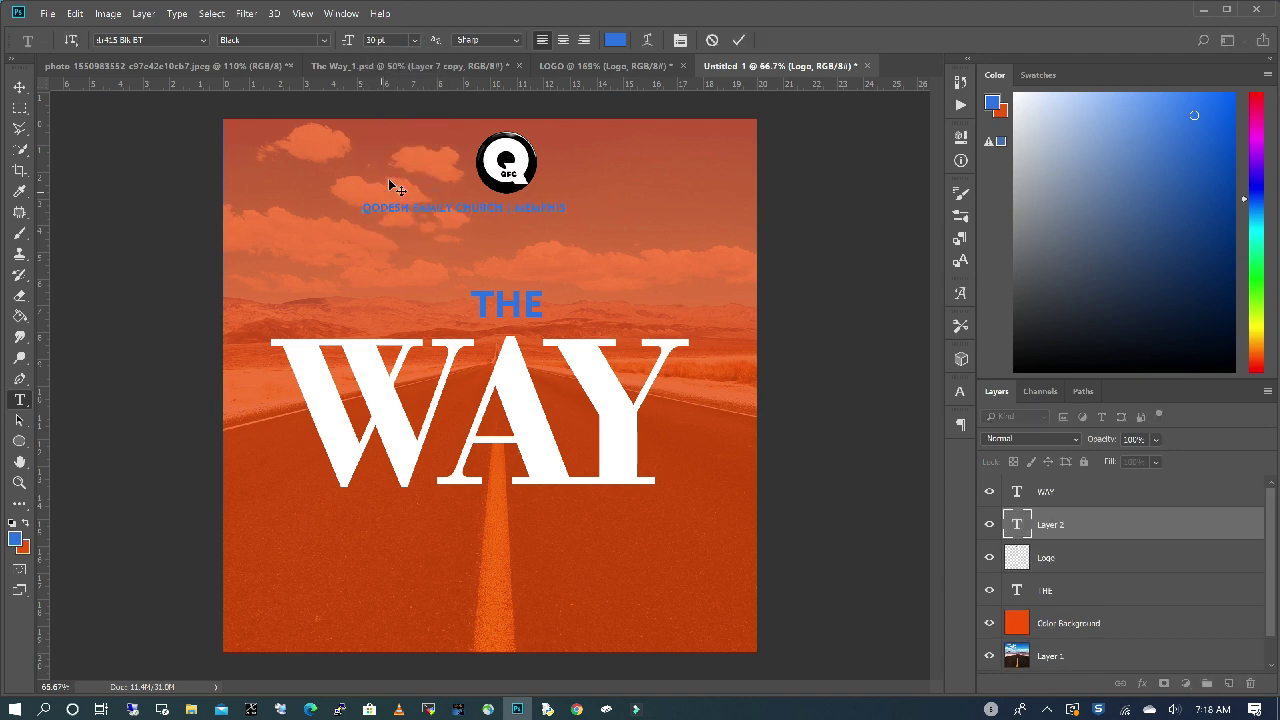
left_click_drag(566, 208, 362, 208)
left_click(203, 40)
left_click(380, 330)
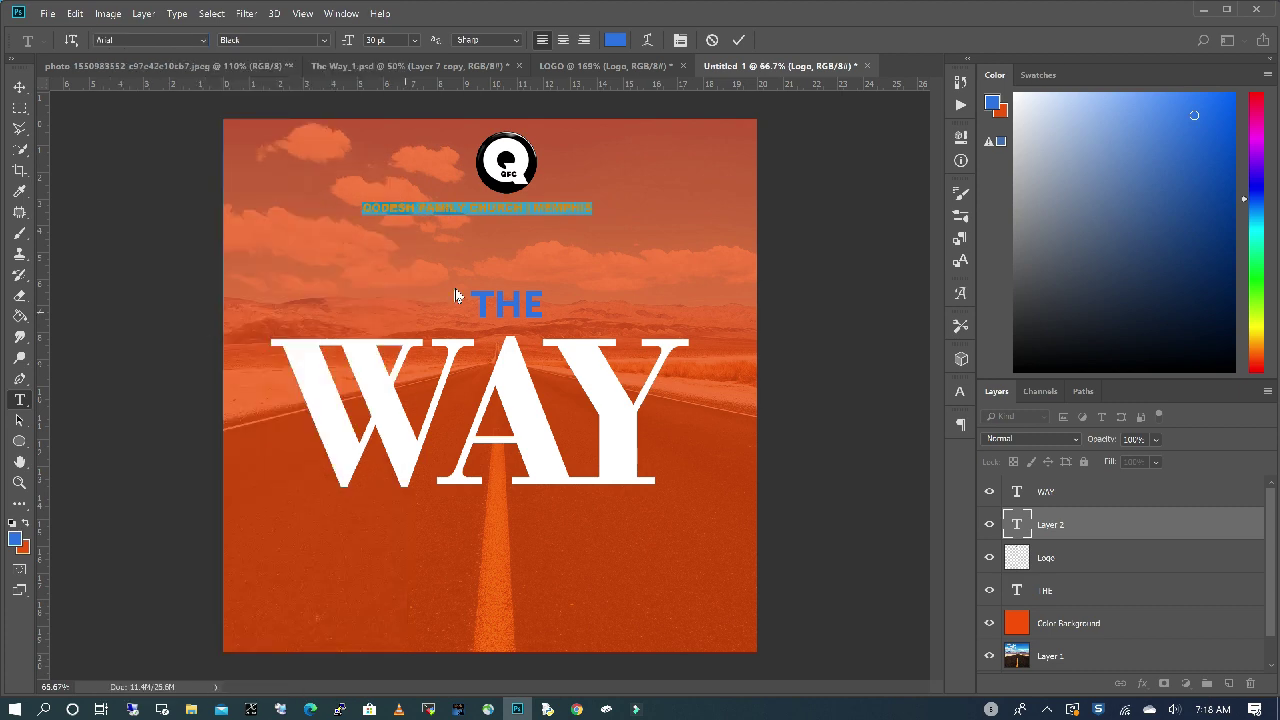
left_click(203, 40)
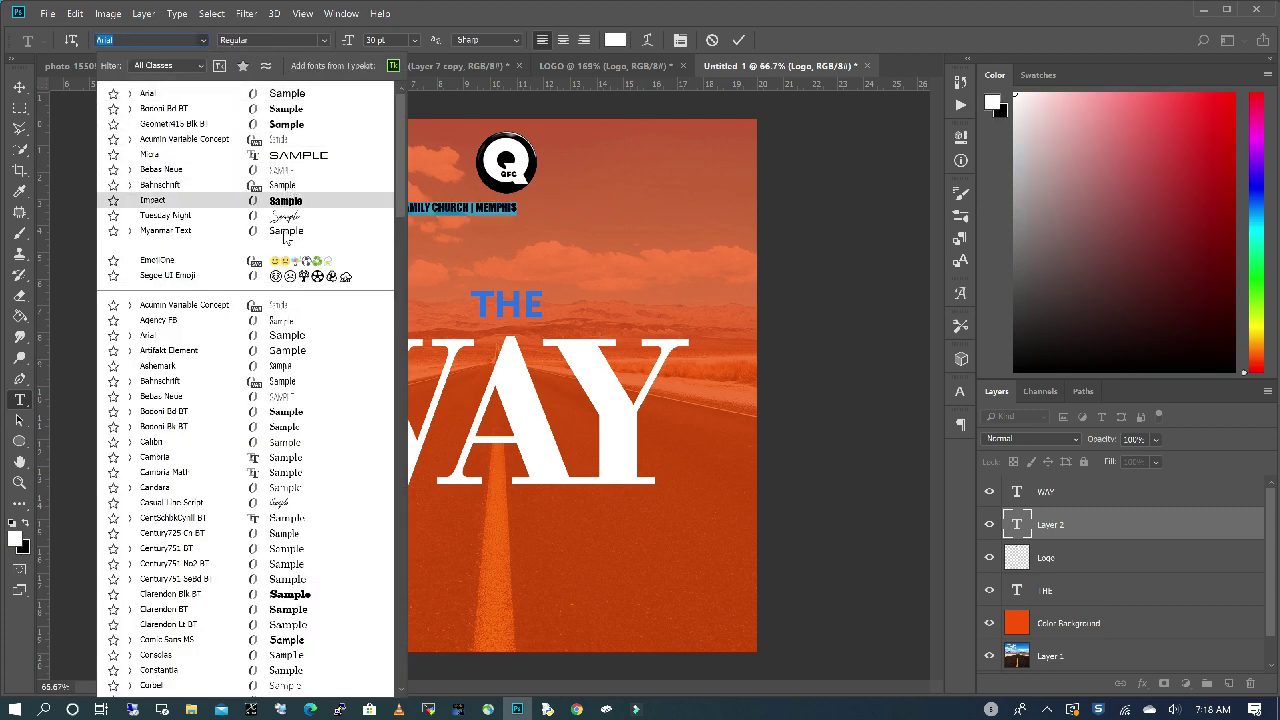
left_click(284, 231)
left_click(718, 286)
- Duplicate the church name line just below itself and change the copy's text to INVITES YOU TO
key("v")
left_click_drag(600, 206, 600, 238)
key("t")
triple_click(600, 237)
type("INVITES YOU TO")
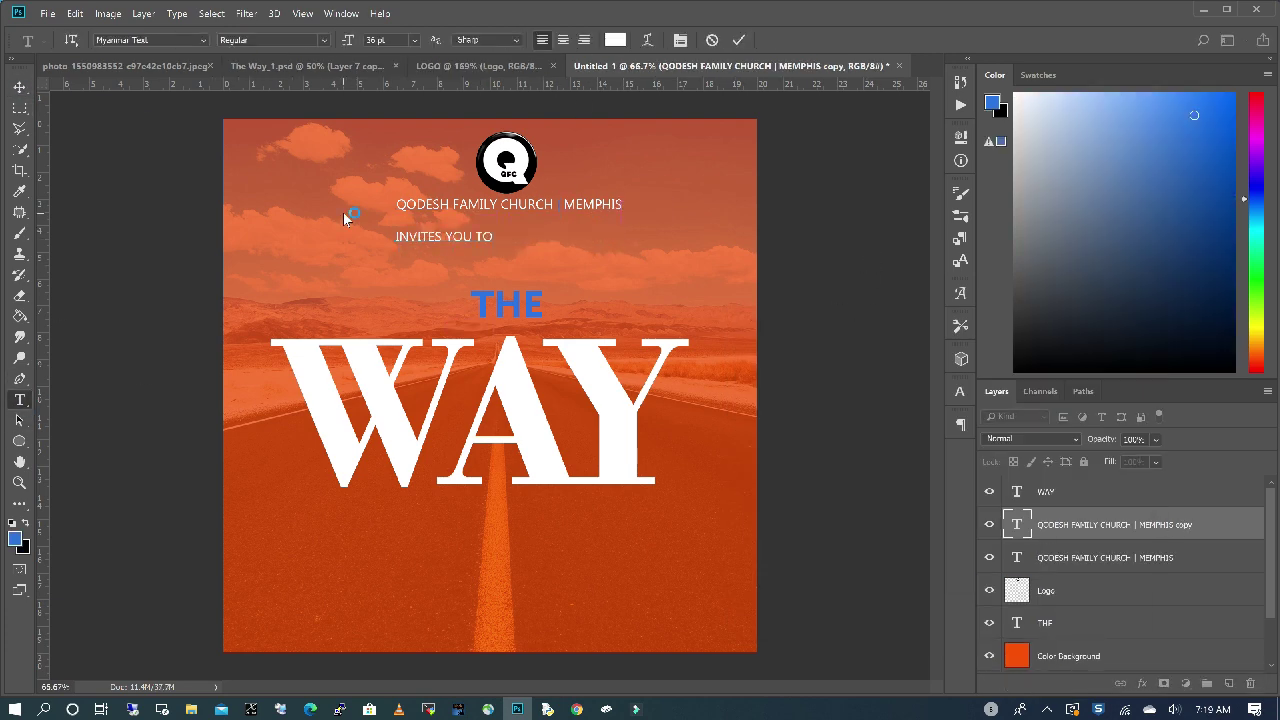
- Restyle the INVITES YOU TO line in black with a heavy sans-serif font and centre it beneath the church name
key("ctrl+a")
left_click(25, 522)
left_click(203, 40)
left_click(200, 120)
left_click(414, 40)
left_click(388, 206)
left_click(19, 87)
left_click_drag(466, 236, 531, 182)
- Scale the logo down a little more above the church name
scroll(1120, 557, "down", 1)
left_click(1100, 557)
left_click(74, 13)
mouse_move(160, 343)
left_click(376, 357)
key("Return")
- Move the church name and the INVITES YOU TO line up so they sit tightly under the logo
left_click_drag(598, 204, 617, 171)
left_click(600, 204, "ctrl")
left_click(571, 223, "ctrl")
left_click_drag(571, 223, 568, 210)
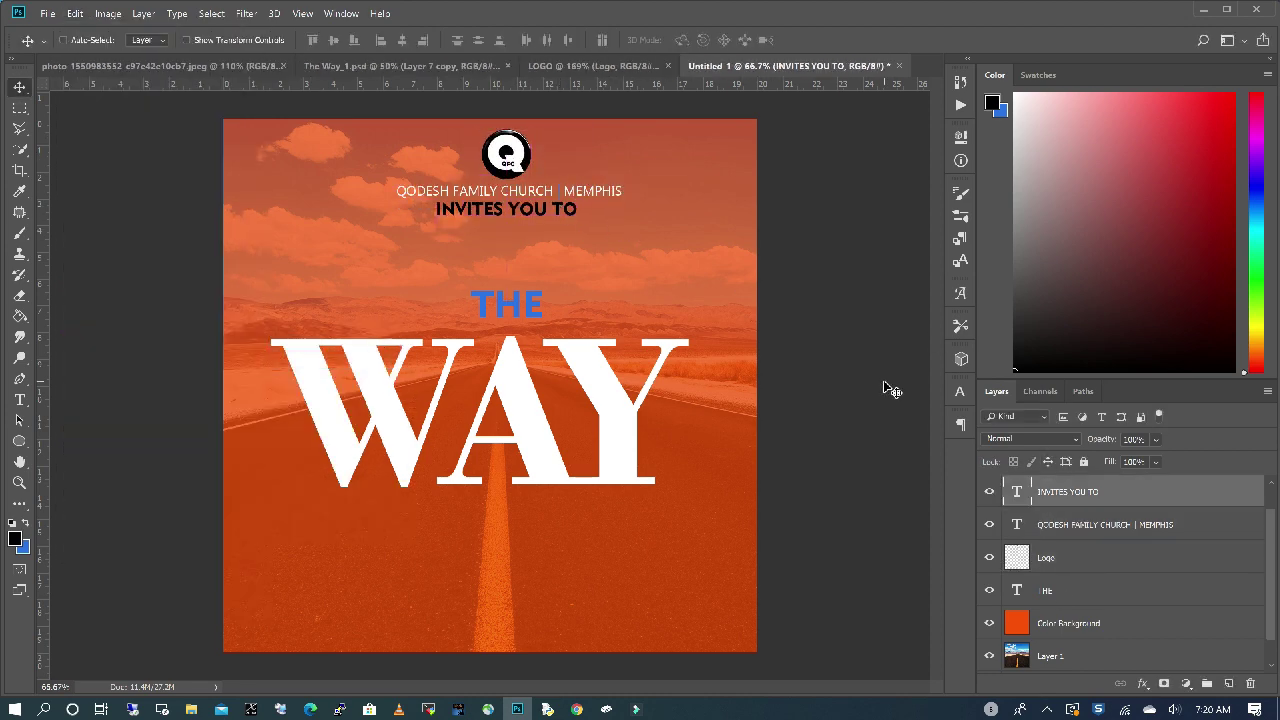
- Move the THE text up toward the invitation line and raise the WAY text close beneath it
left_click(440, 66)
left_click(746, 68)
left_click(514, 308, "ctrl")
left_click_drag(514, 308, 512, 279)
scroll(1054, 491, "up", 1)
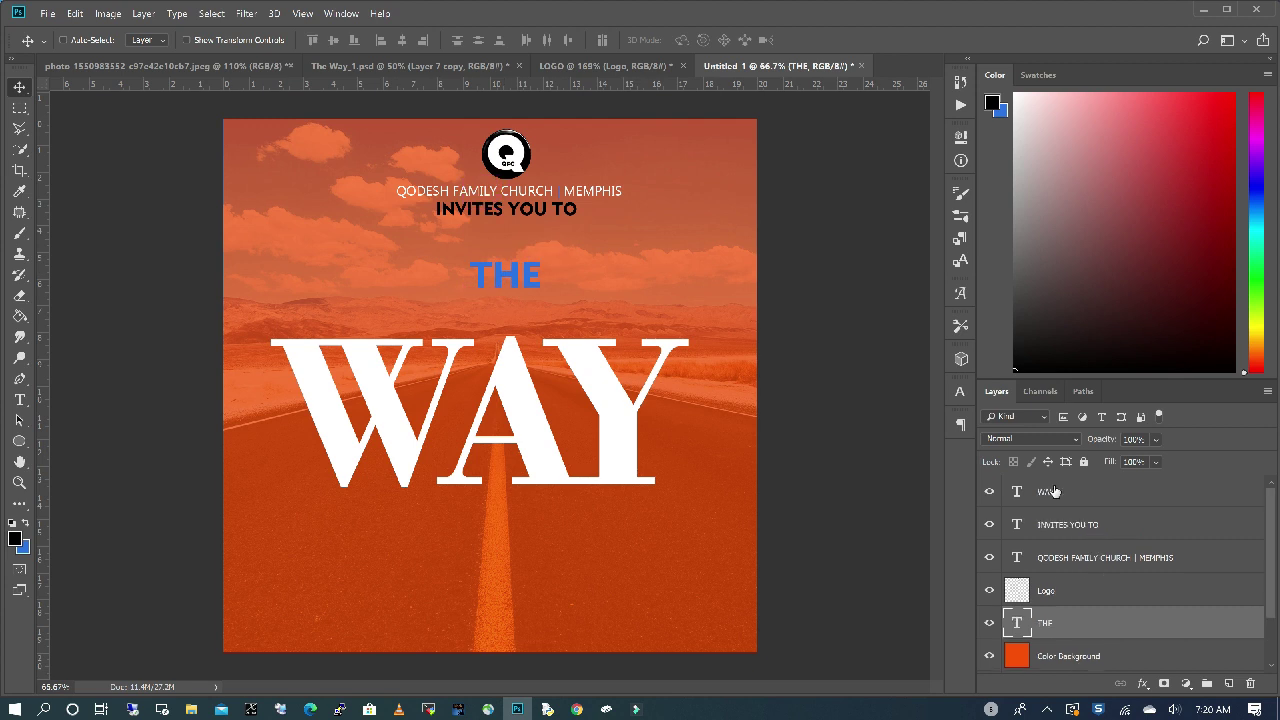
left_click(1054, 491)
left_click_drag(563, 551, 562, 516)
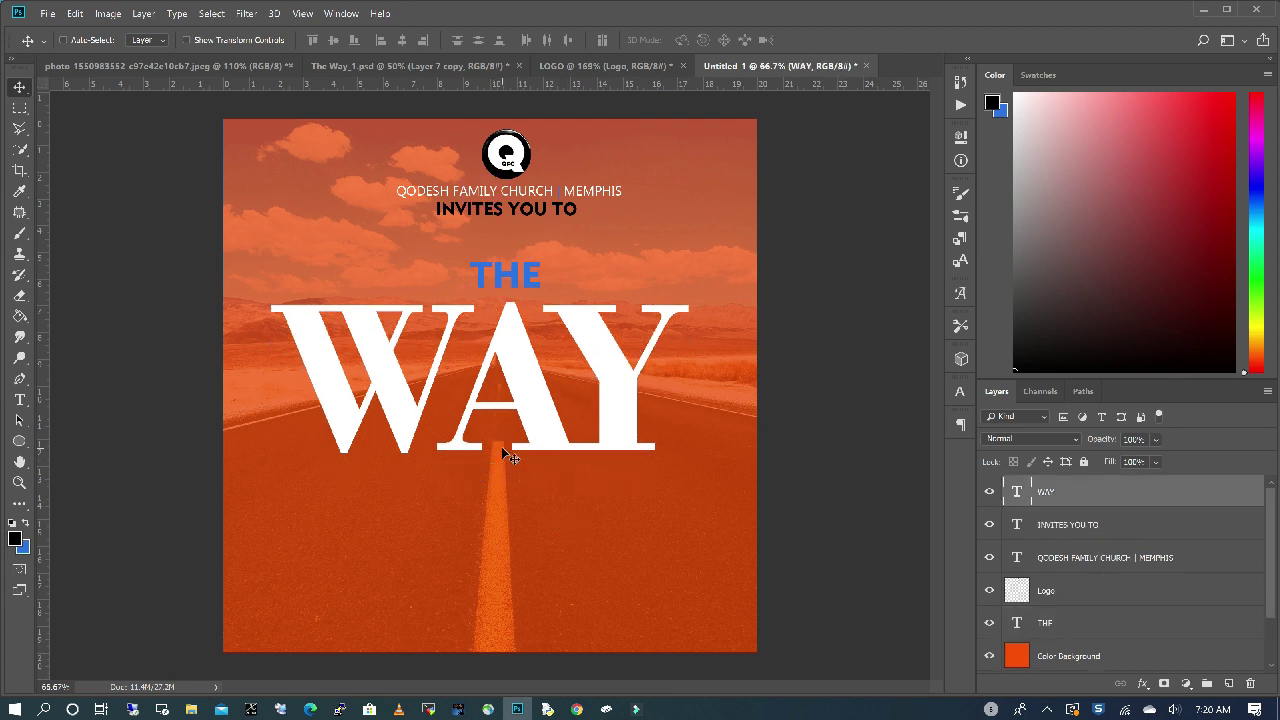
- Copy the yellow road line from Layer 1 onto a new layer and move the copy up behind the A of WAY
left_click(19, 128)
scroll(1237, 637, "down", 2)
left_click(1063, 628)
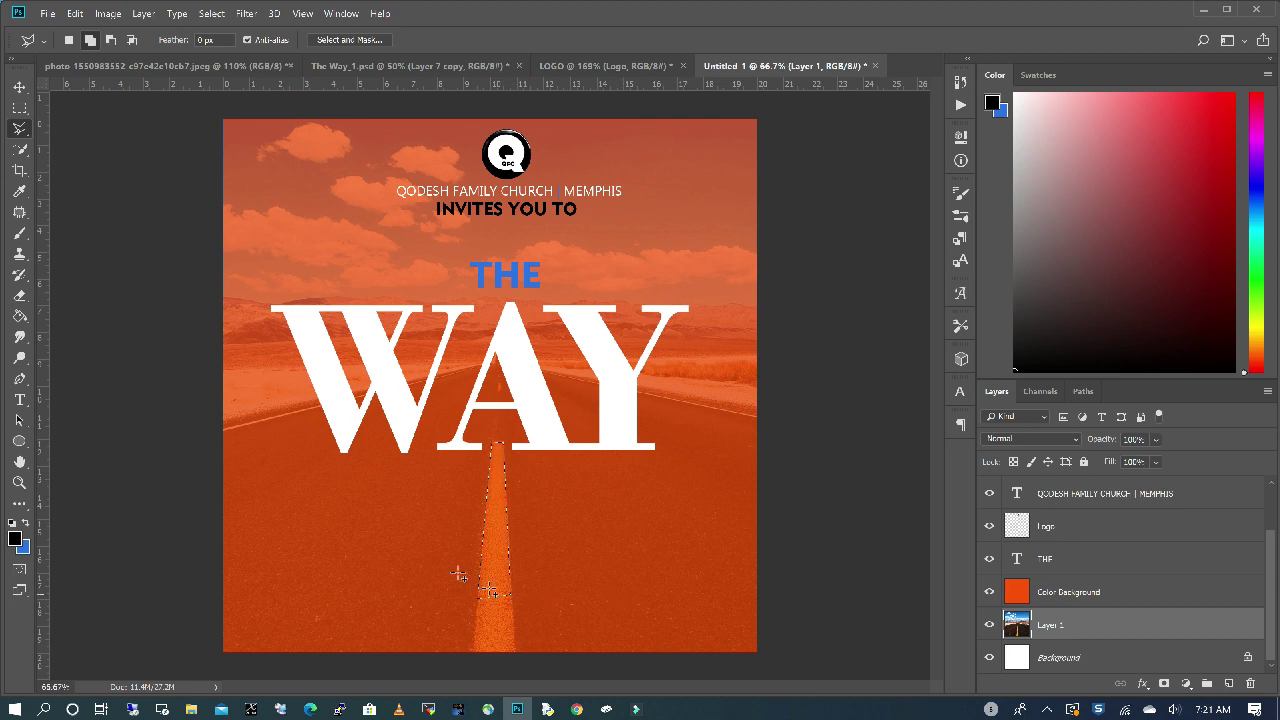
right_click(499, 522)
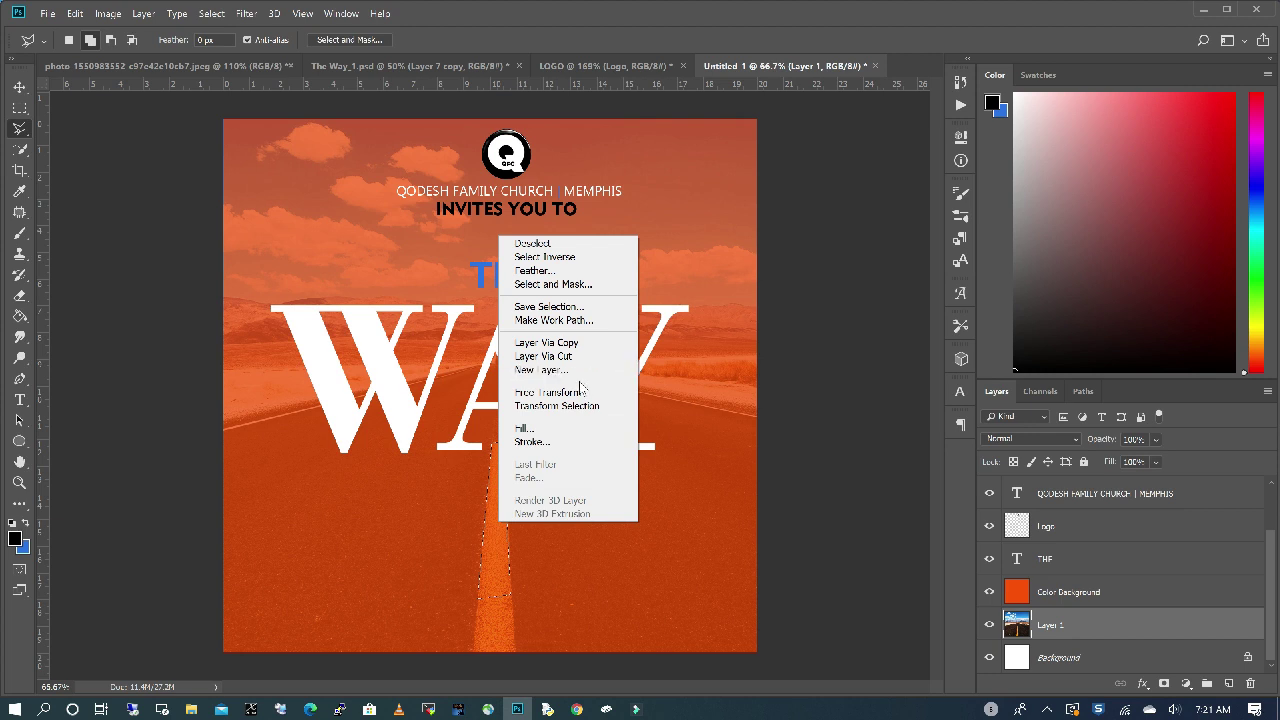
left_click(573, 345)
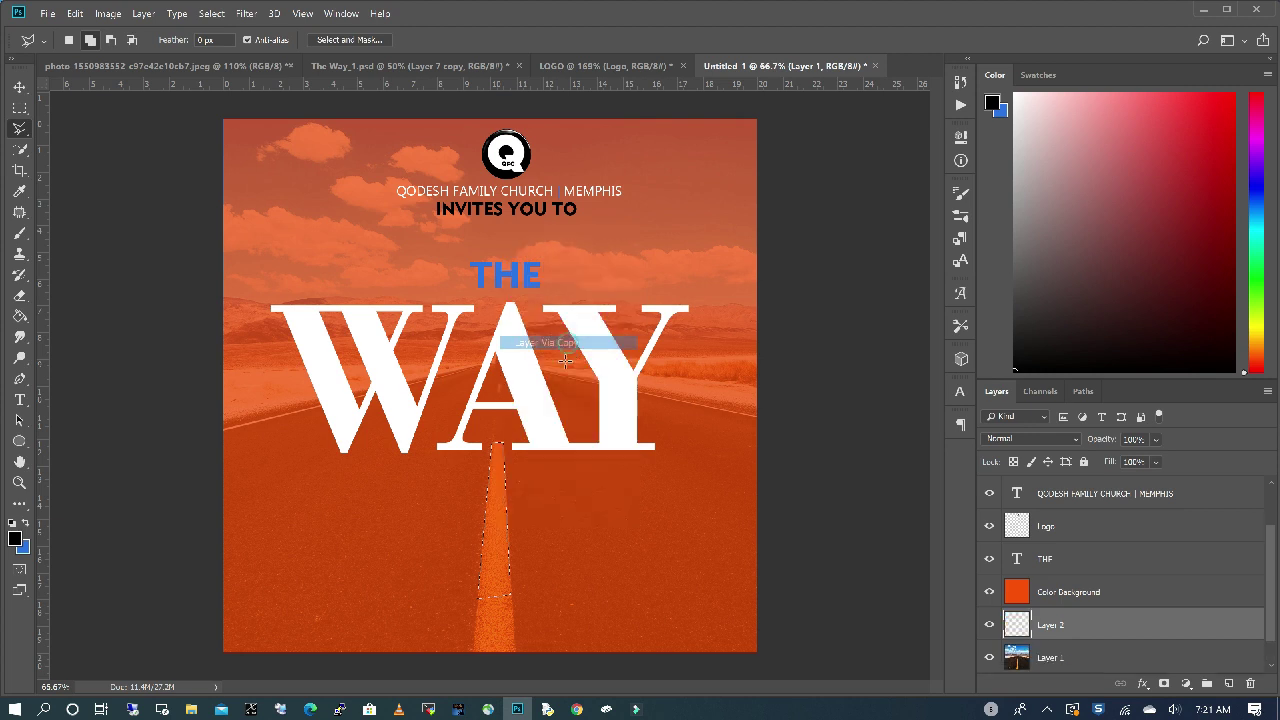
key("v")
left_click_drag(500, 551, 503, 428)
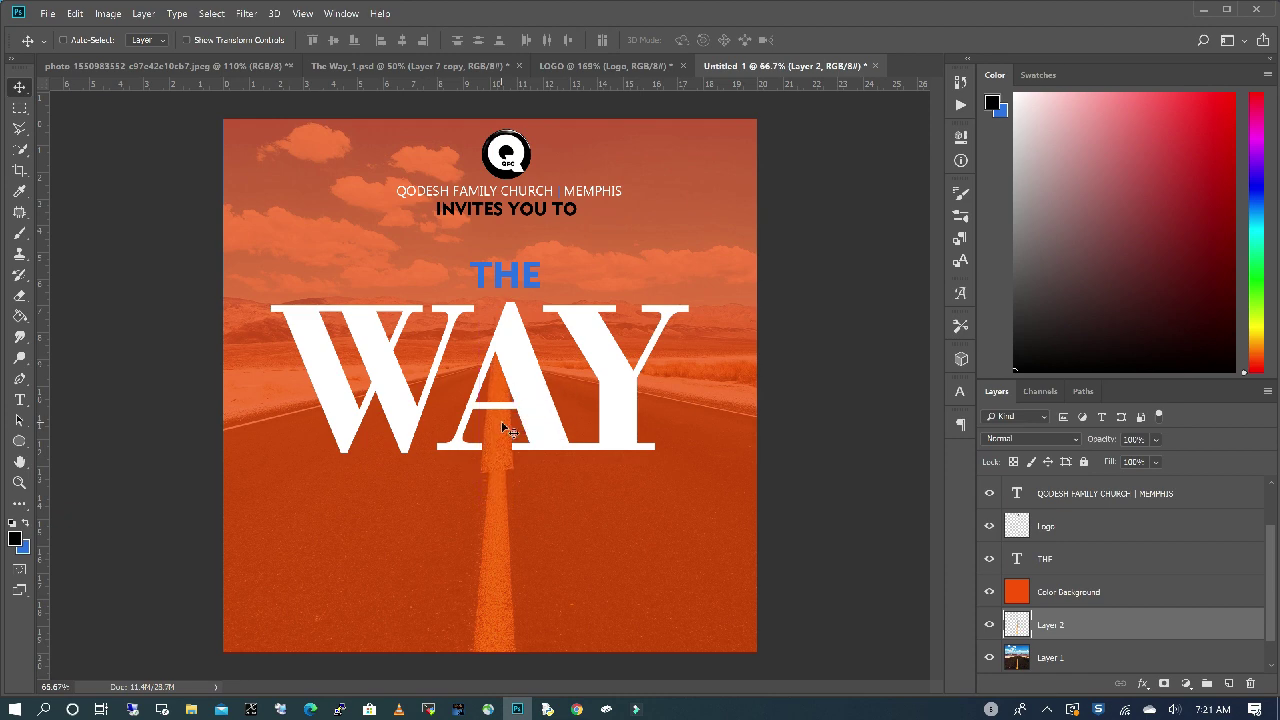
- Scale the copied road line behind the A of WAY to match the road line below it, and lower its upper end
left_click(77, 15)
mouse_move(105, 341)
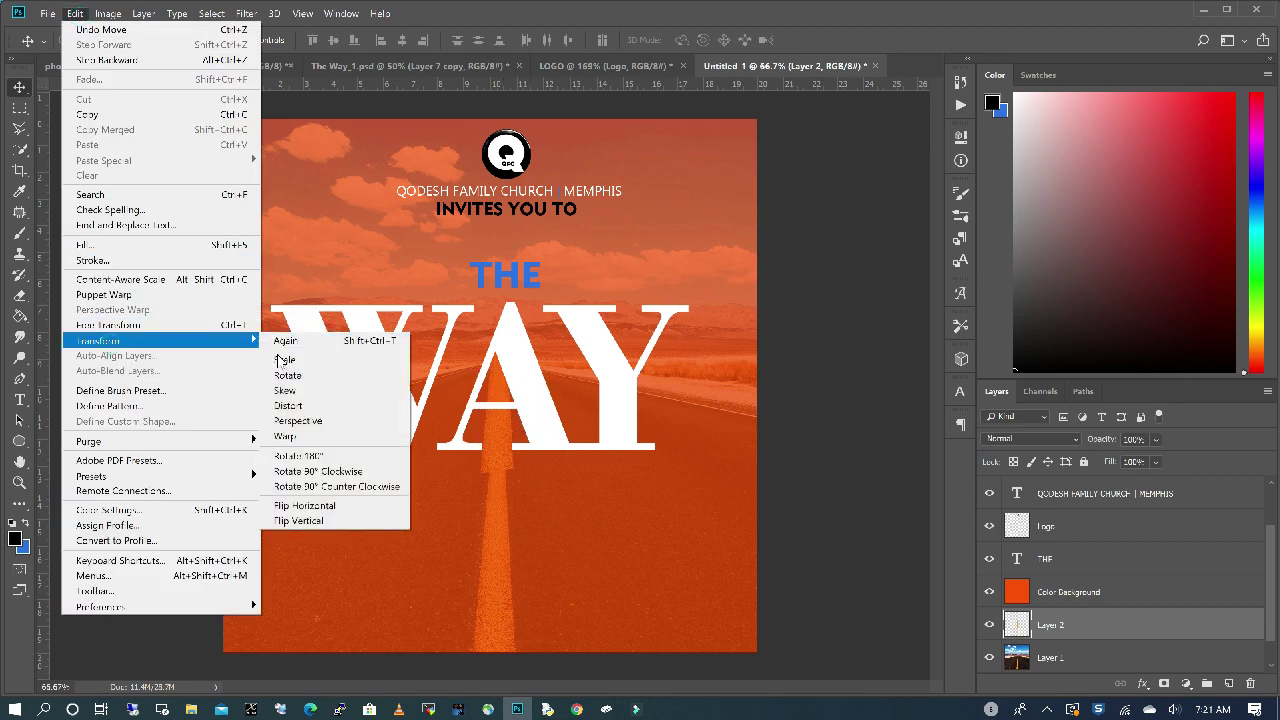
left_click(285, 360)
left_click_drag(513, 396, 500, 428)
key("Return")
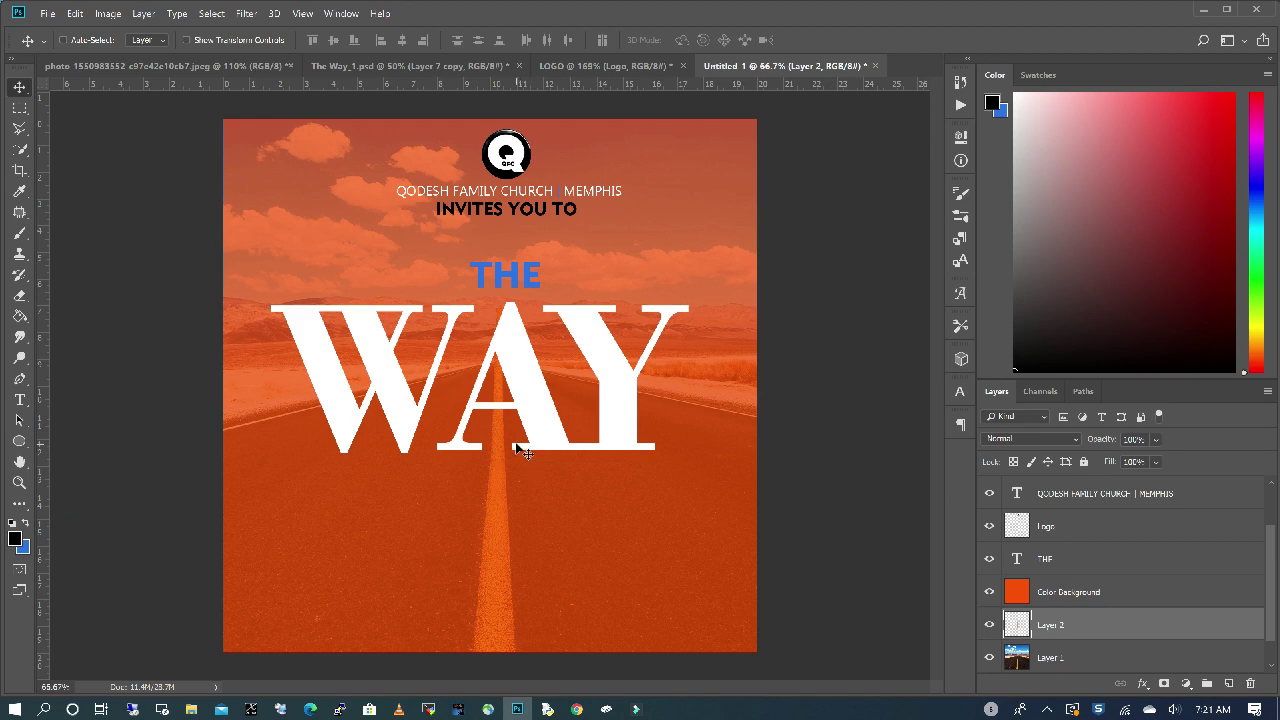
left_click(76, 16)
mouse_move(154, 341)
left_click(285, 359)
left_click_drag(497, 308, 497, 362)
key("Return")
left_click(19, 295)
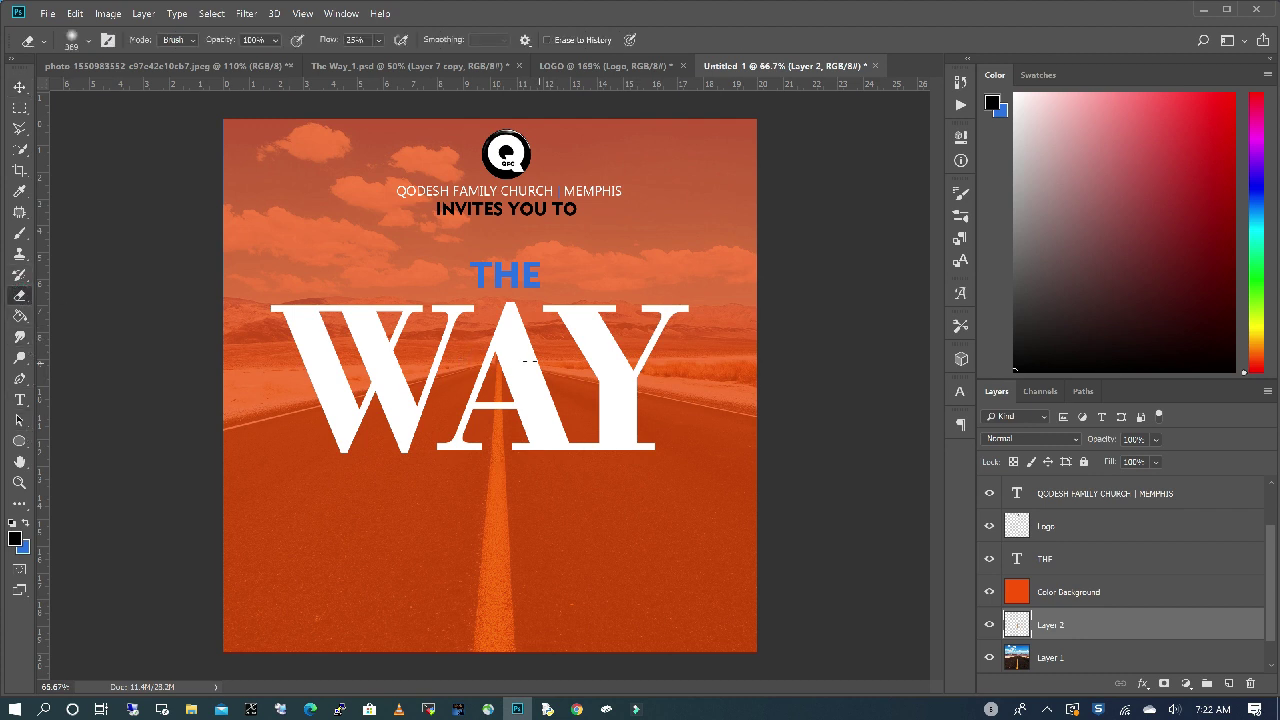
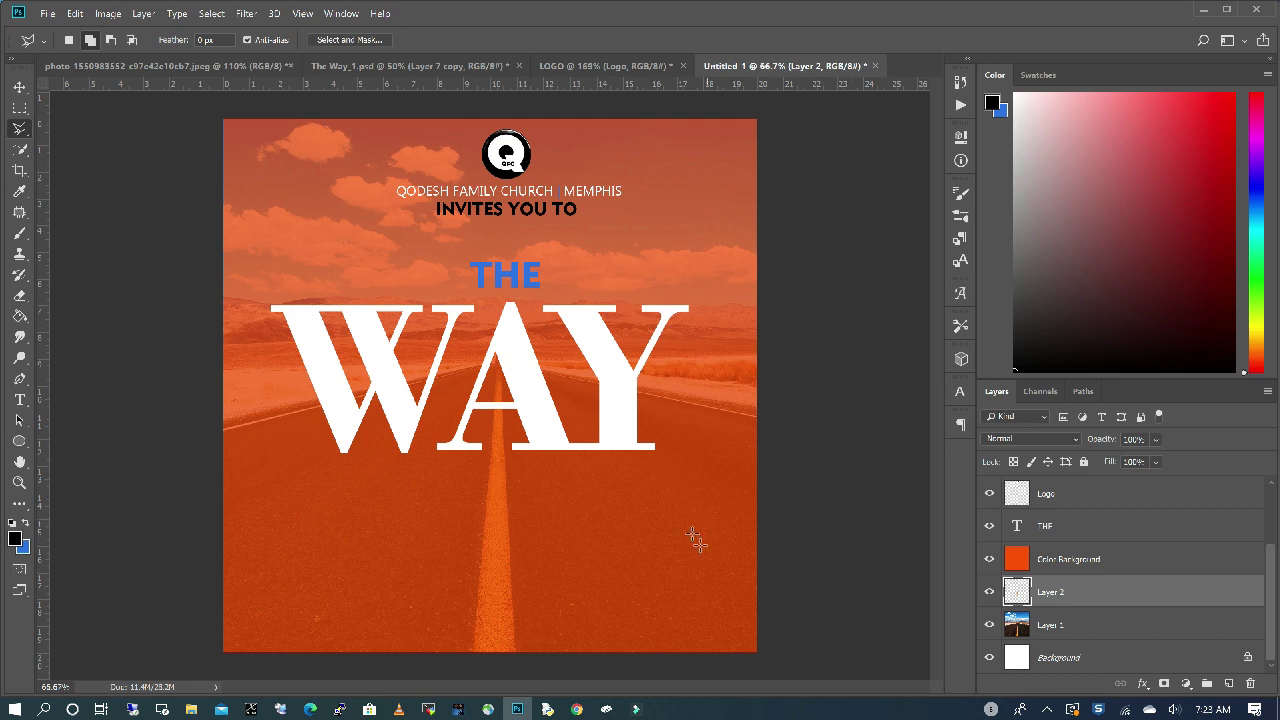
- Duplicate Layer 2 and move the copied road line below the W of WAY
left_click(1050, 624)
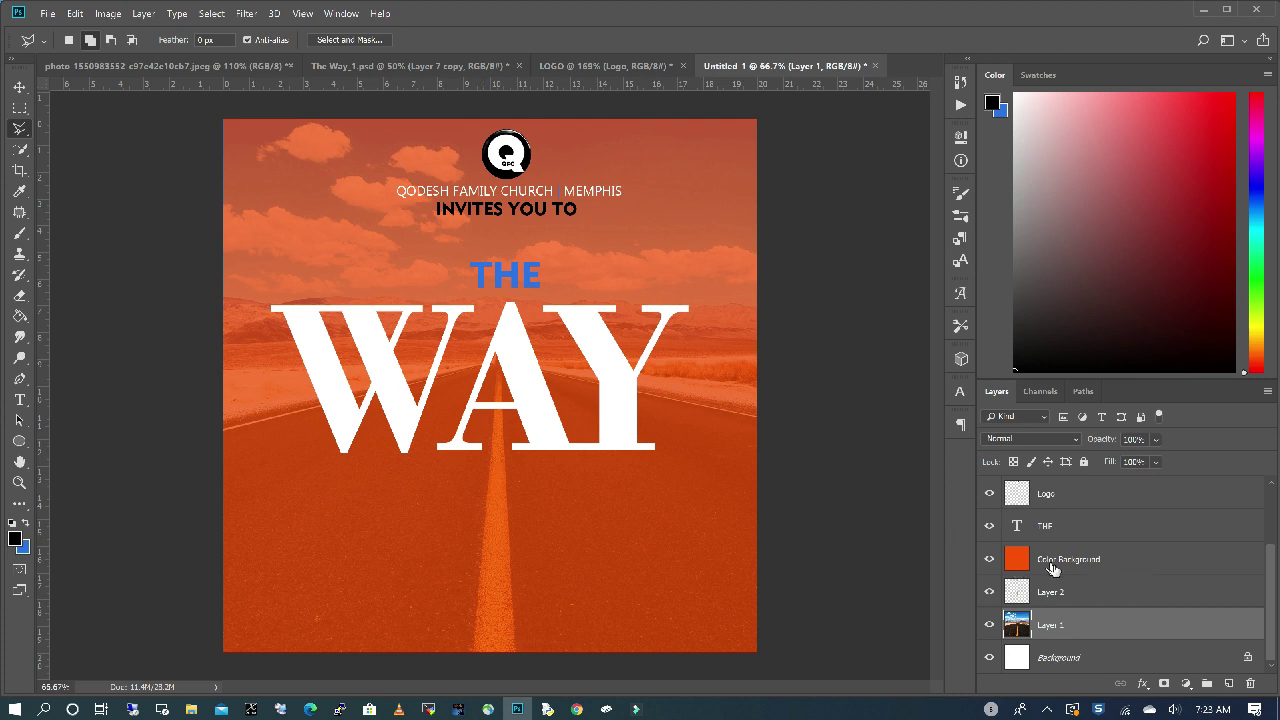
left_click(1071, 601)
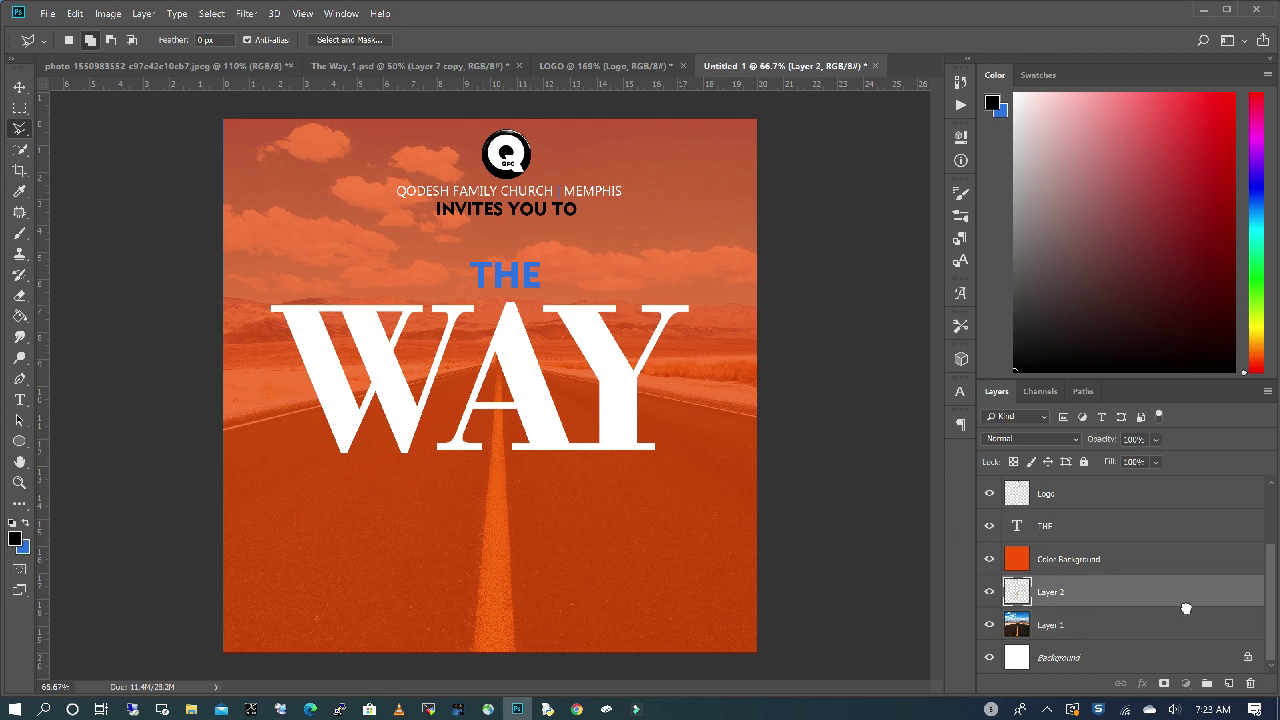
left_click_drag(1138, 597, 1228, 688)
left_click(19, 87)
left_click_drag(477, 486, 342, 546)
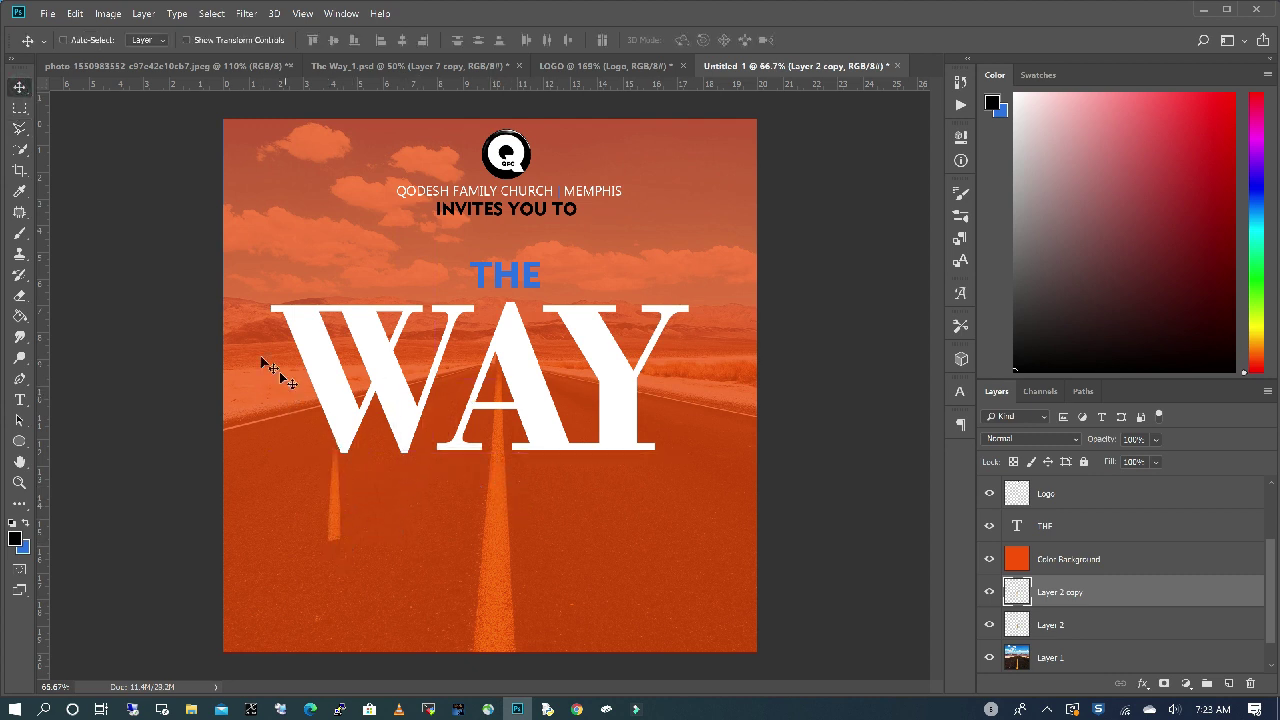
- Rotate the duplicated road line to horizontal and place it just under WAY, against the centre line
left_click(75, 13)
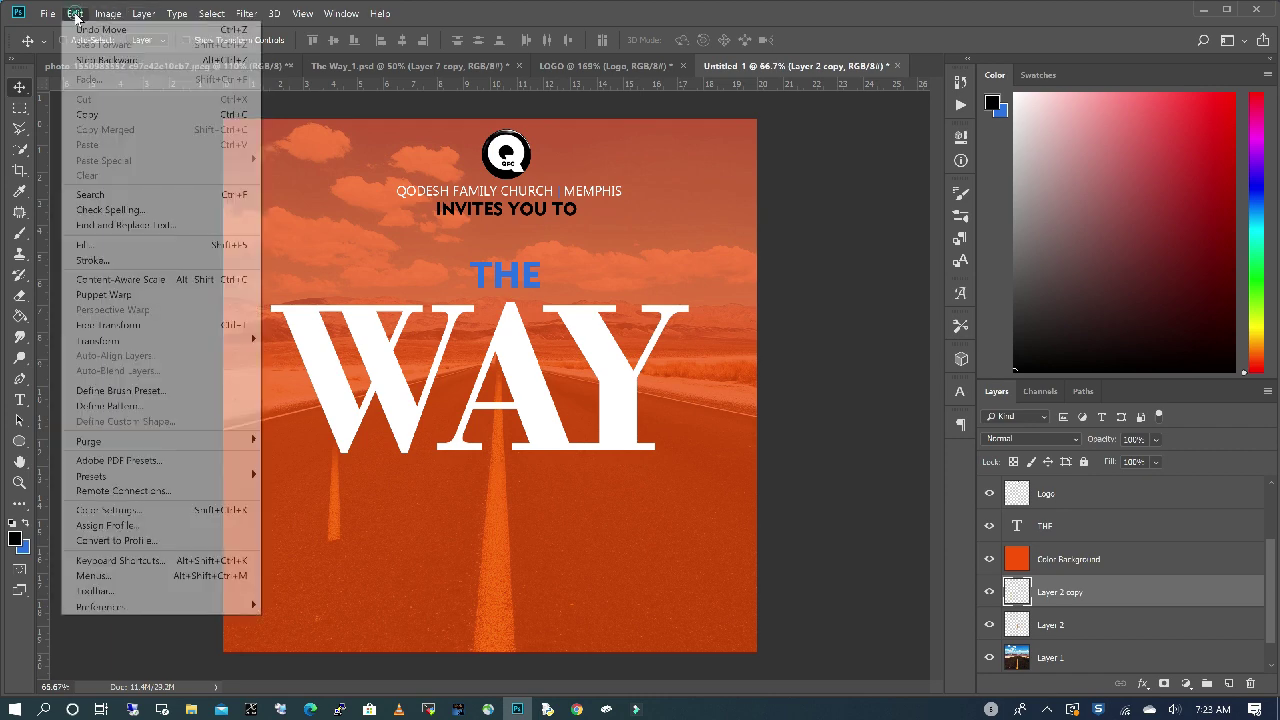
mouse_move(101, 342)
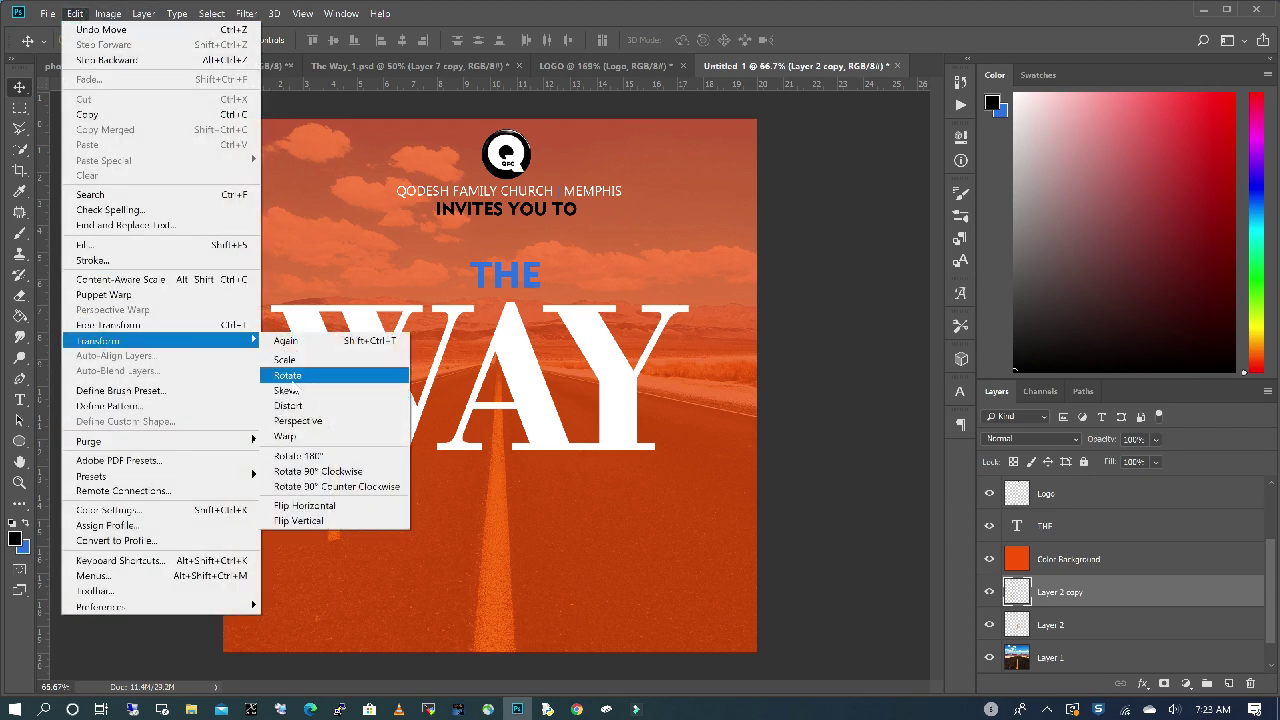
left_click(300, 376)
left_click_drag(330, 547, 390, 478)
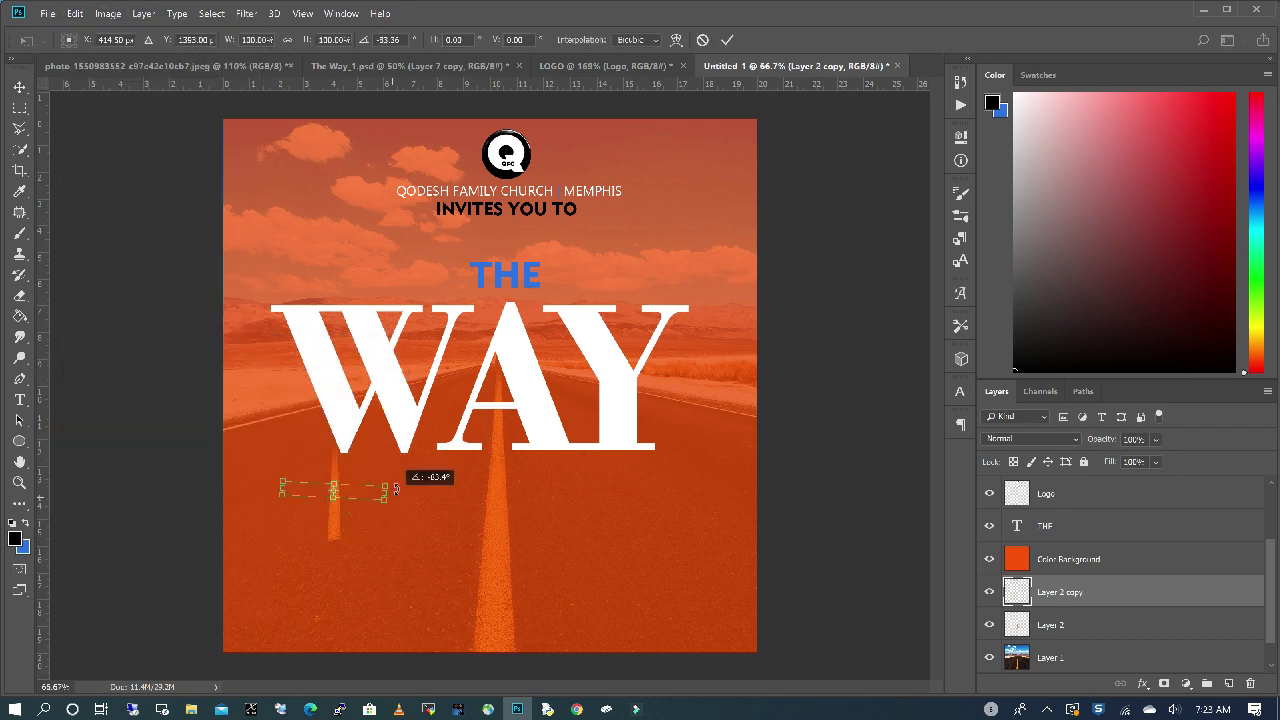
key("Return")
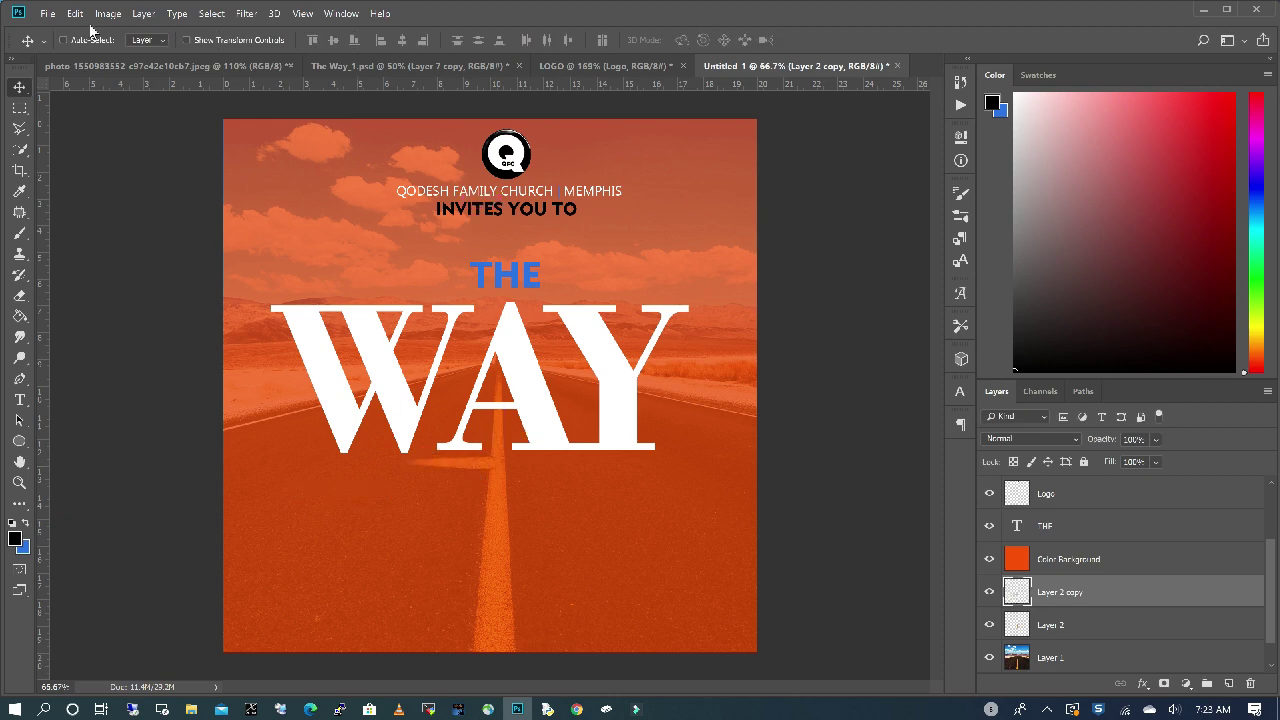
- Scale the horizontal line lengthwise from the centre line toward the poster's left edge
left_click(75, 13)
mouse_move(101, 342)
left_click(300, 361)
left_click_drag(394, 463, 288, 464)
left_click_drag(396, 470, 396, 477)
left_click_drag(294, 466, 207, 455)
- Distort the outer end of the horizontal line to even out its shape, and scale the line slightly thinner
left_click(75, 13)
left_click(300, 405)
left_click_drag(223, 499, 194, 496)
key("Return")
left_click(75, 13)
mouse_move(101, 342)
left_click(300, 361)
left_click_drag(348, 478, 347, 466)
key("Return")
- Lasso the outer end of the horizontal line and delete it with an angled cut below the W
key("l")
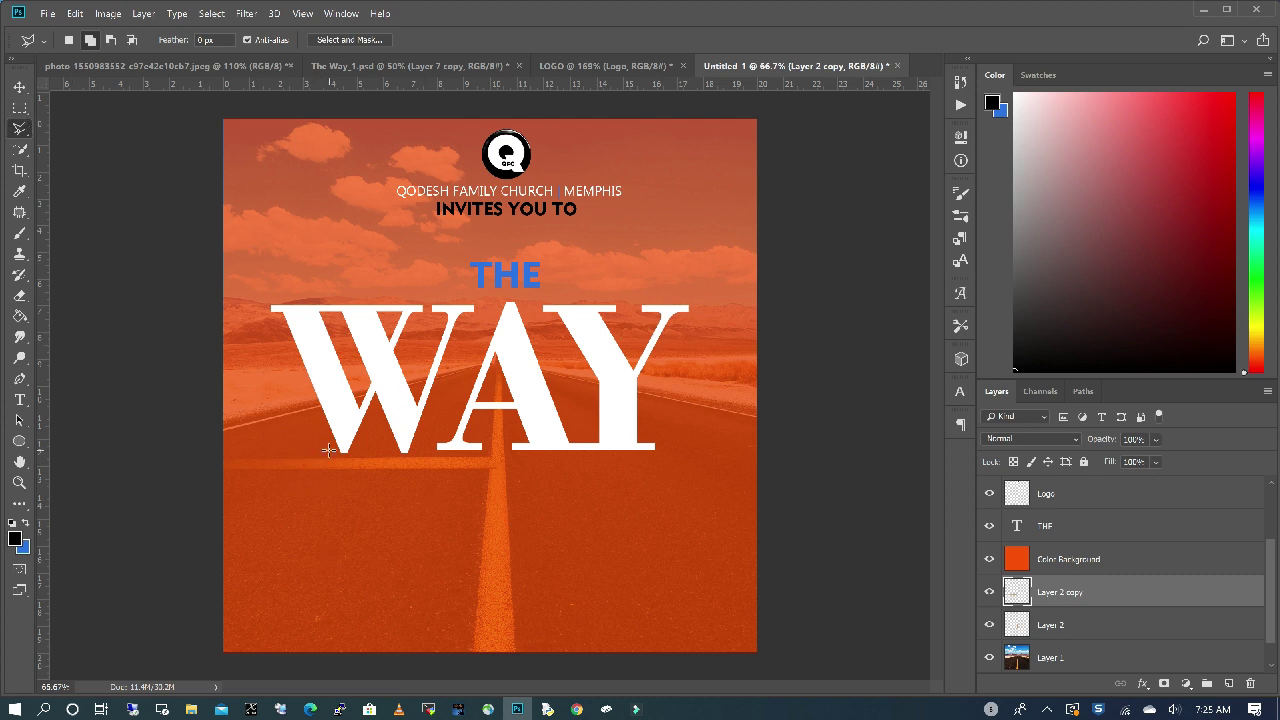
double_click(287, 472)
key("Delete")
key("ctrl+d")
- Duplicate the trimmed horizontal line, flip the copy vertically and move it to the other side of the centre line
left_click_drag(1080, 592, 1229, 683)
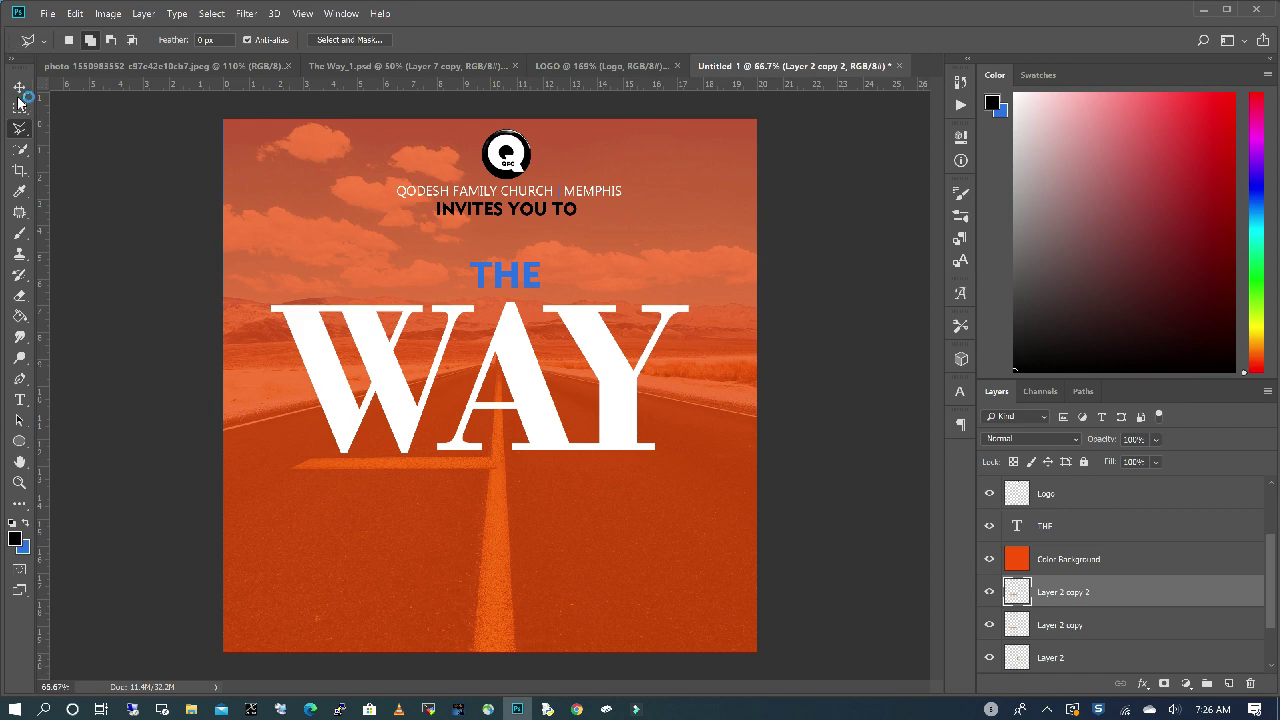
left_click(78, 14)
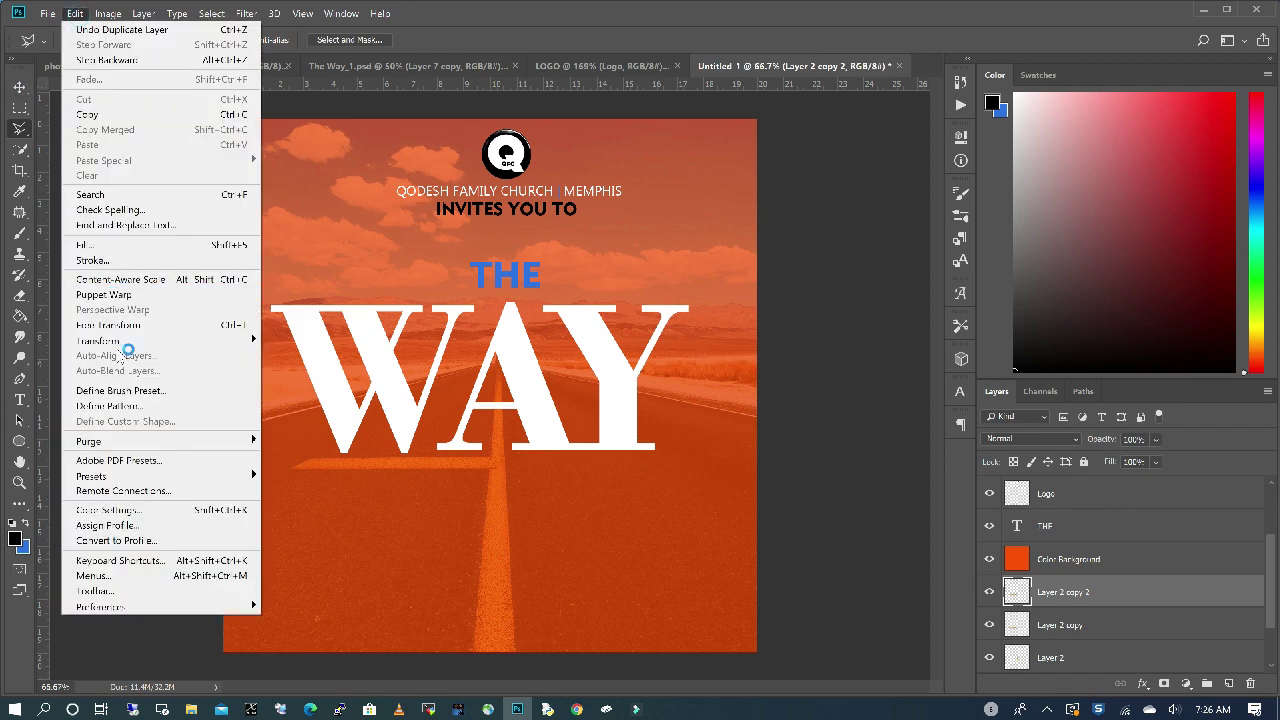
mouse_move(115, 340)
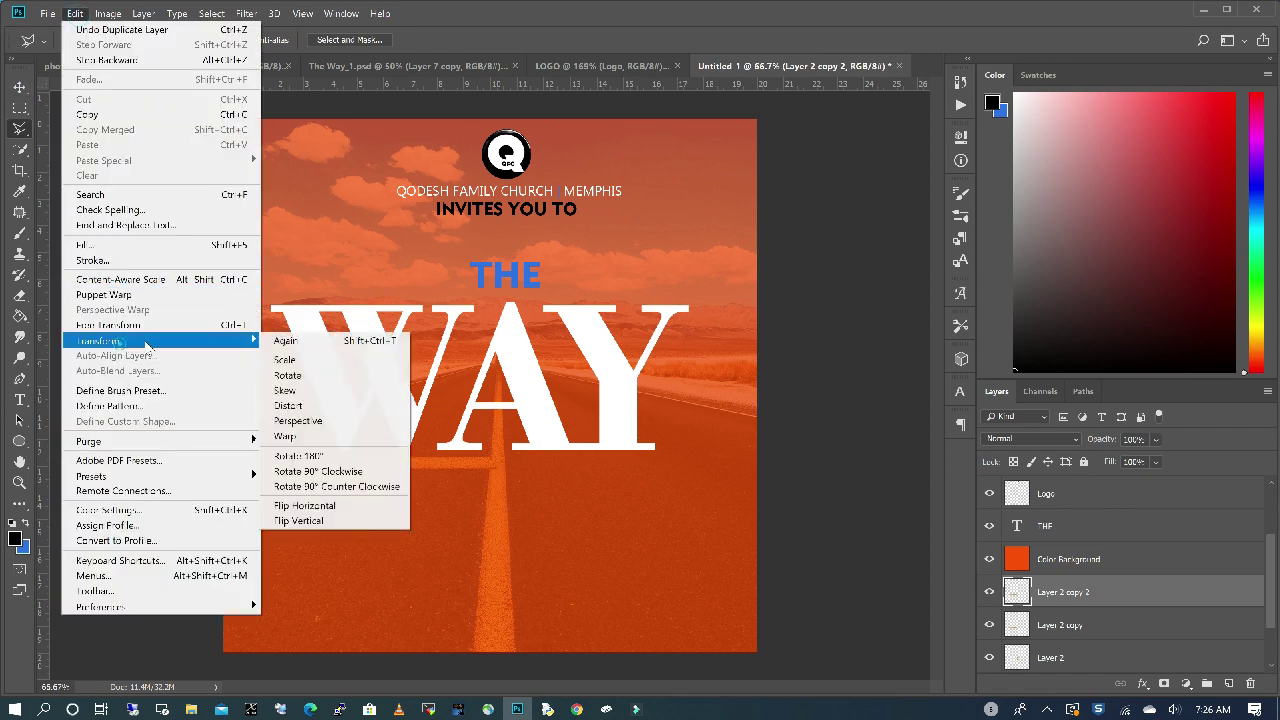
left_click(320, 520)
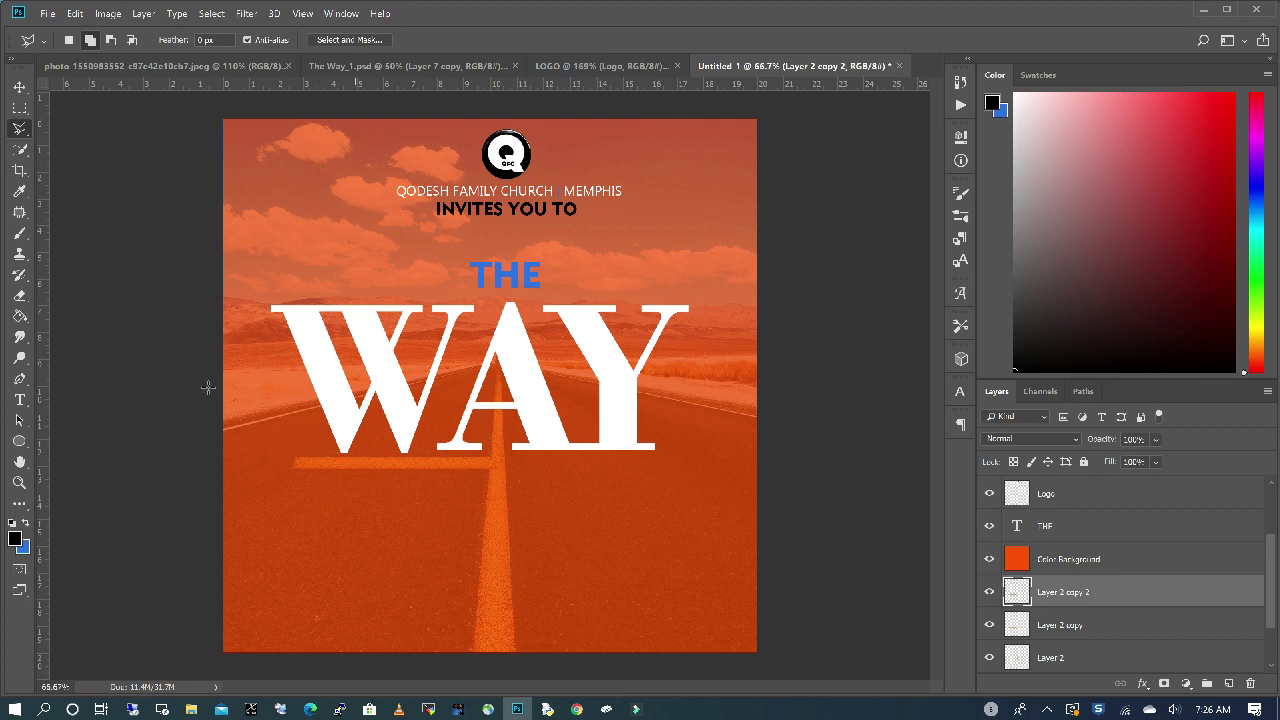
left_click(18, 88)
left_click_drag(375, 468, 575, 466)
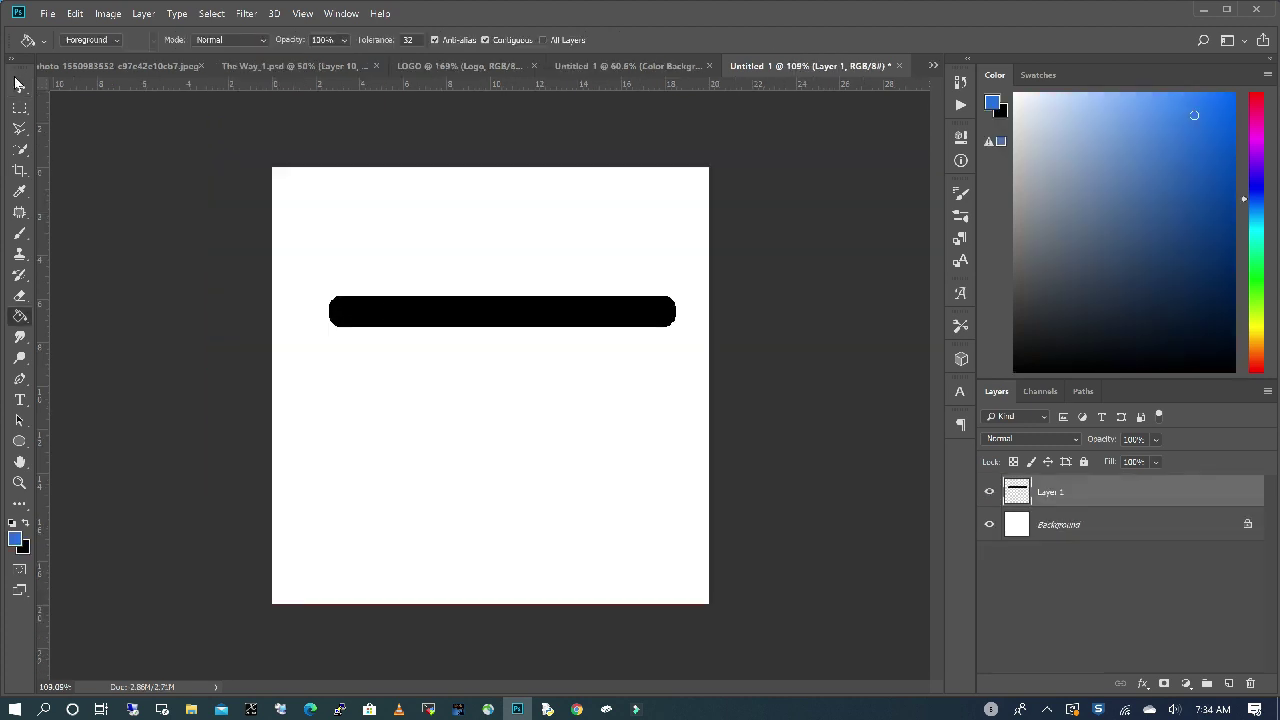
- Bring the black rounded bar from its own document into the poster and place it below the horizontal road line
left_click(18, 85)
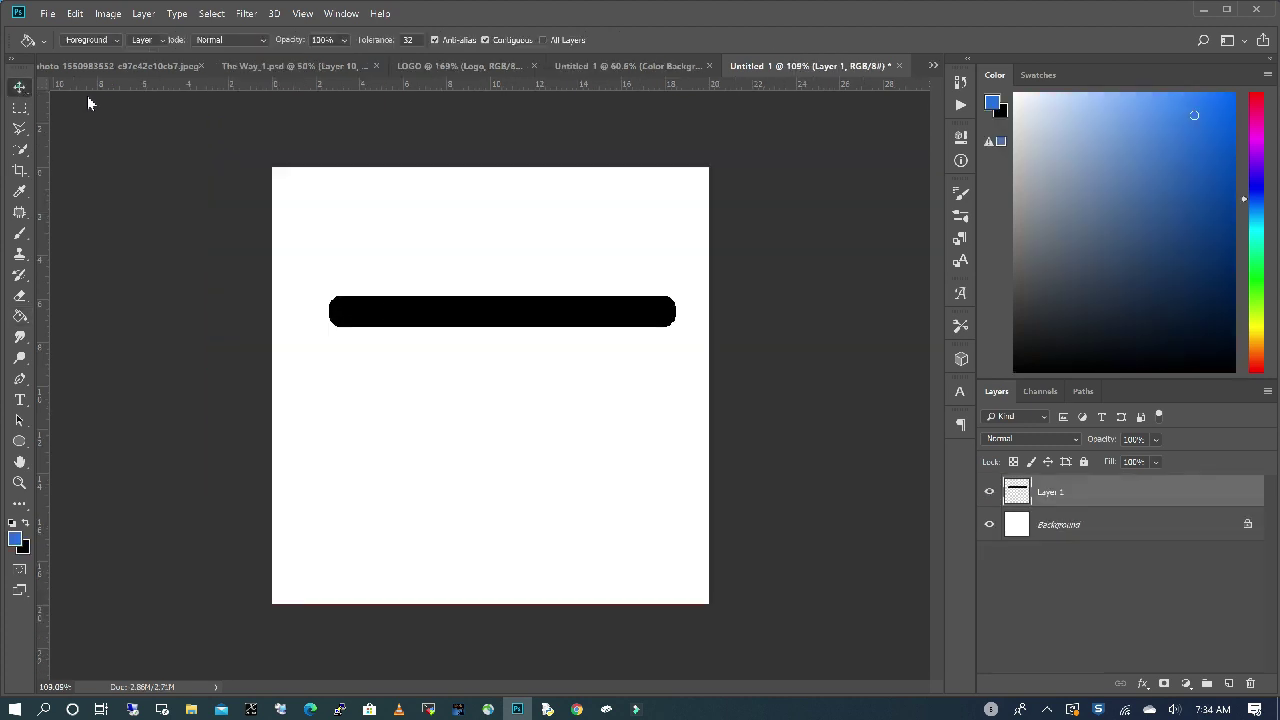
left_click_drag(620, 320, 497, 87)
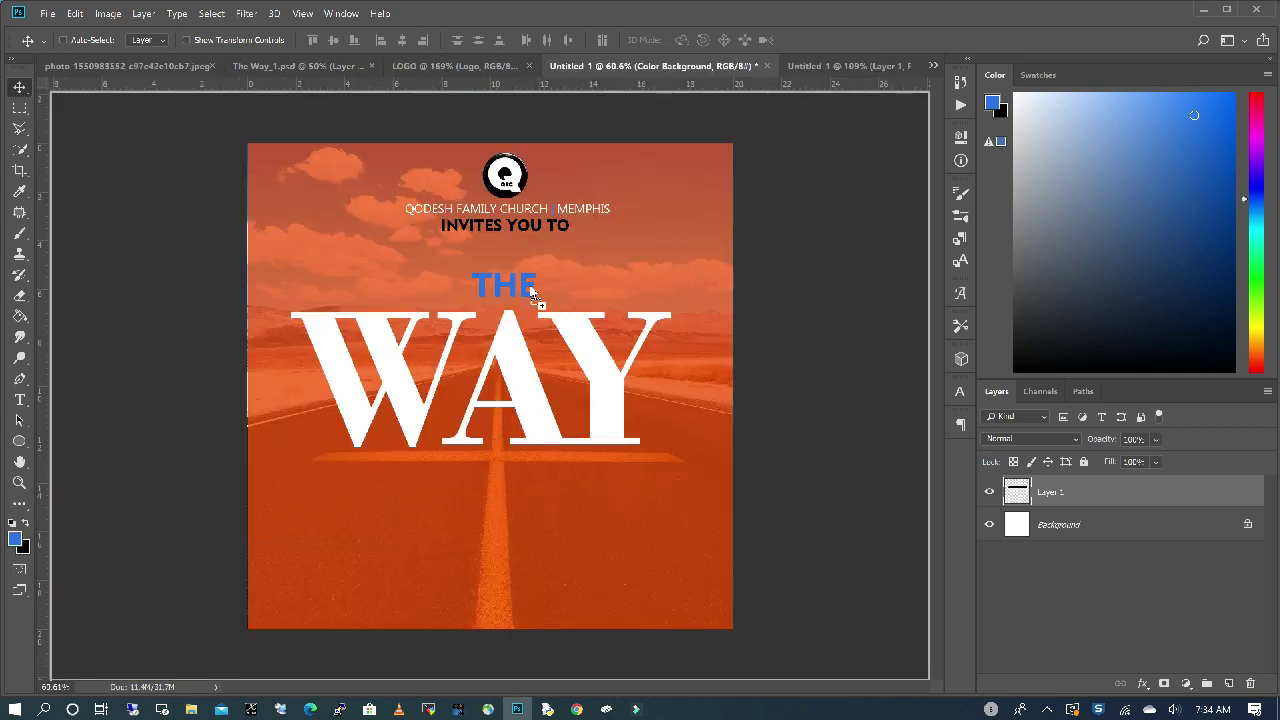
left_click_drag(539, 479, 504, 522)
- Scale the black rounded bar up and centre it on the road beneath WAY
left_click(75, 13)
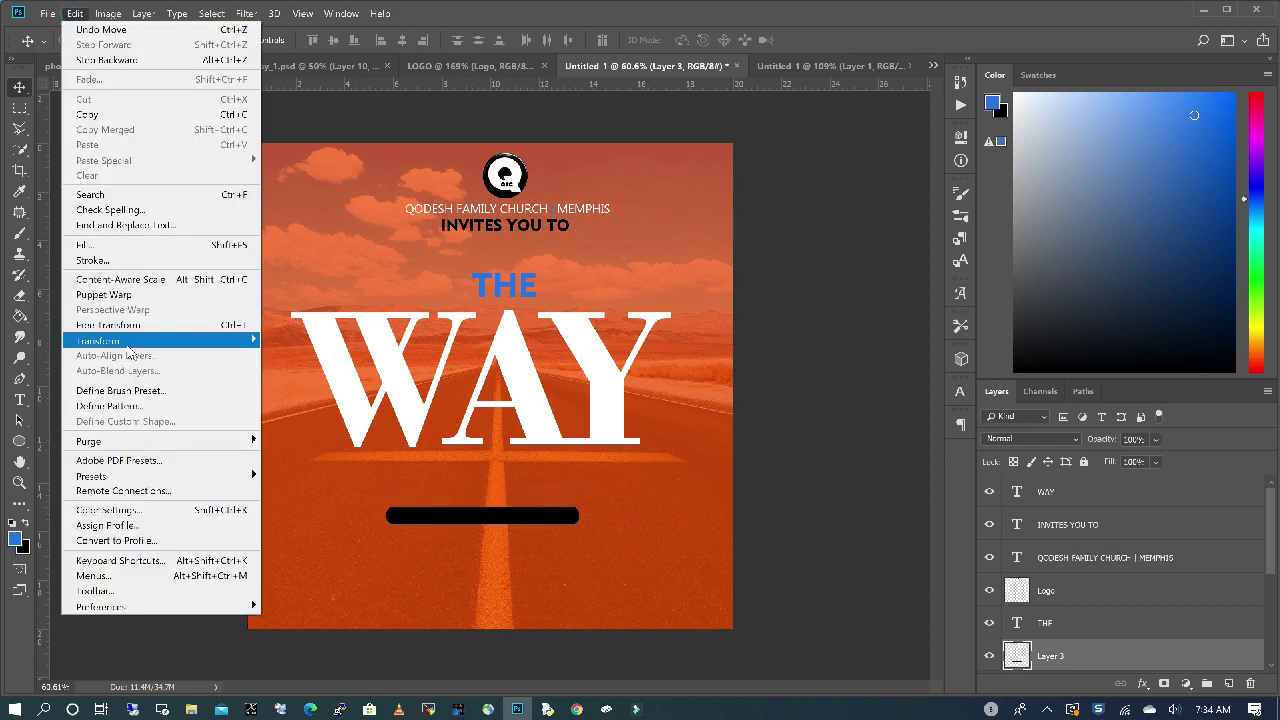
mouse_move(130, 340)
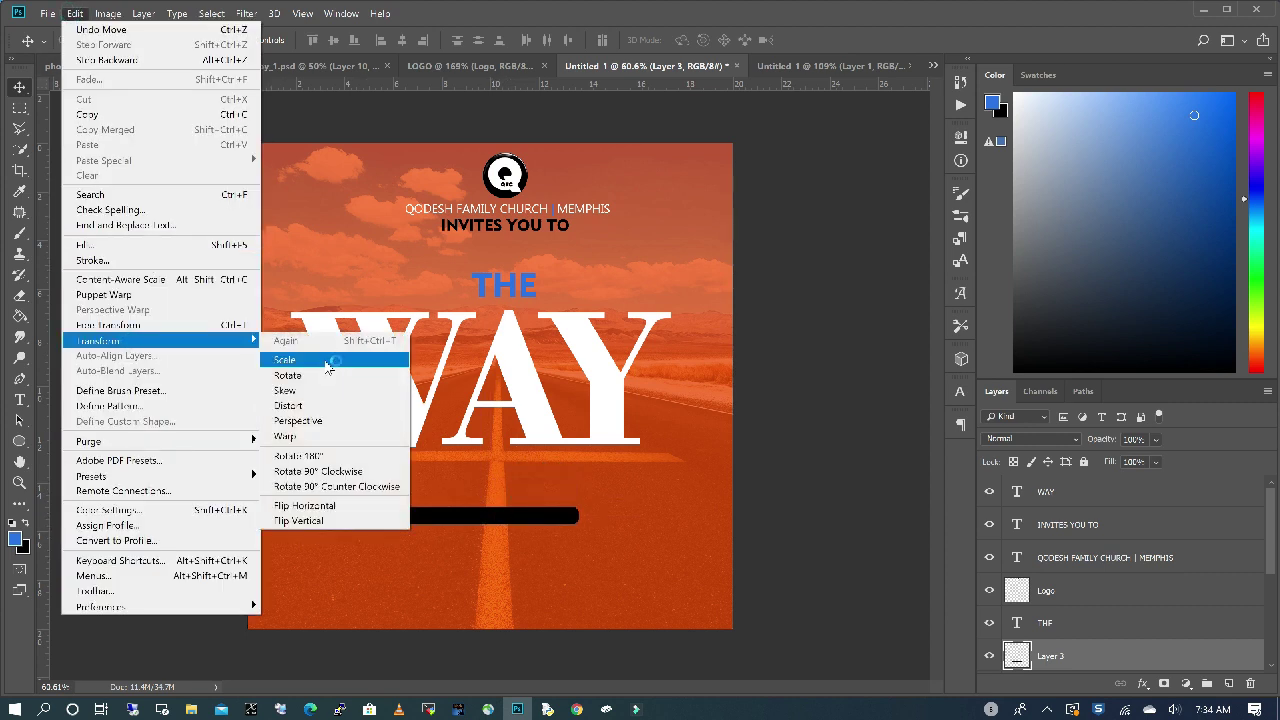
left_click(300, 360)
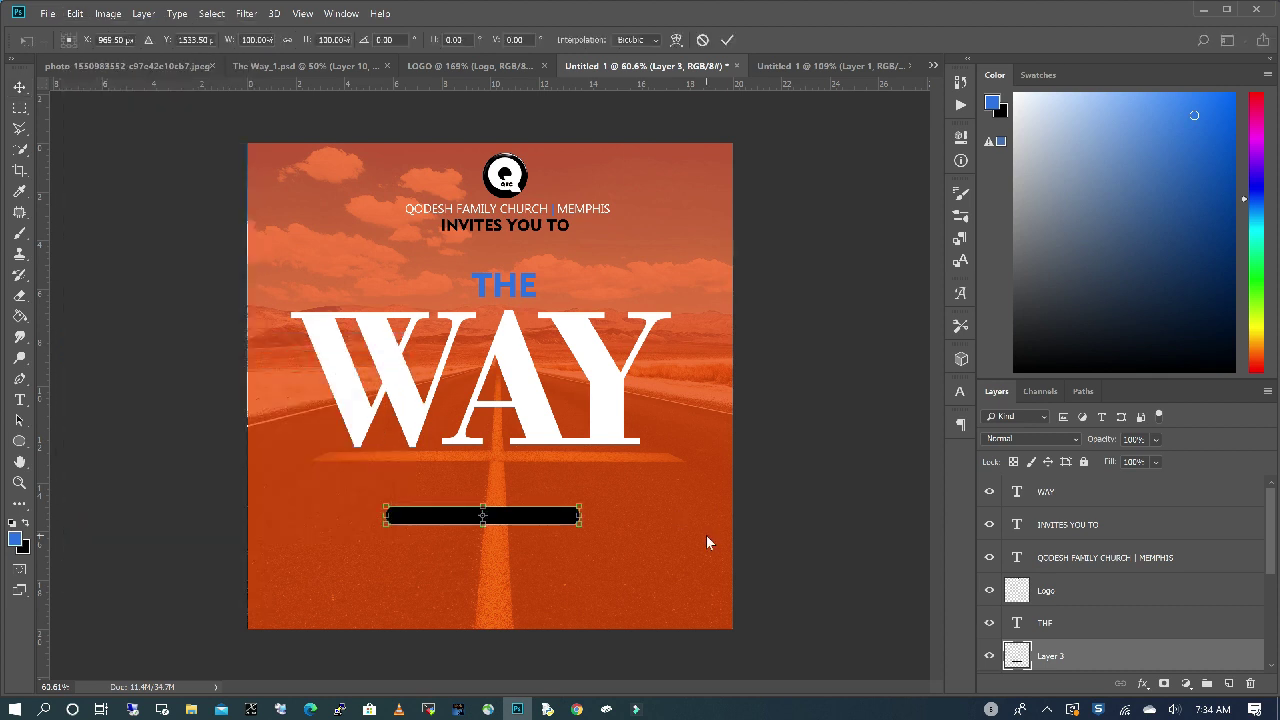
left_click_drag(579, 512, 650, 484)
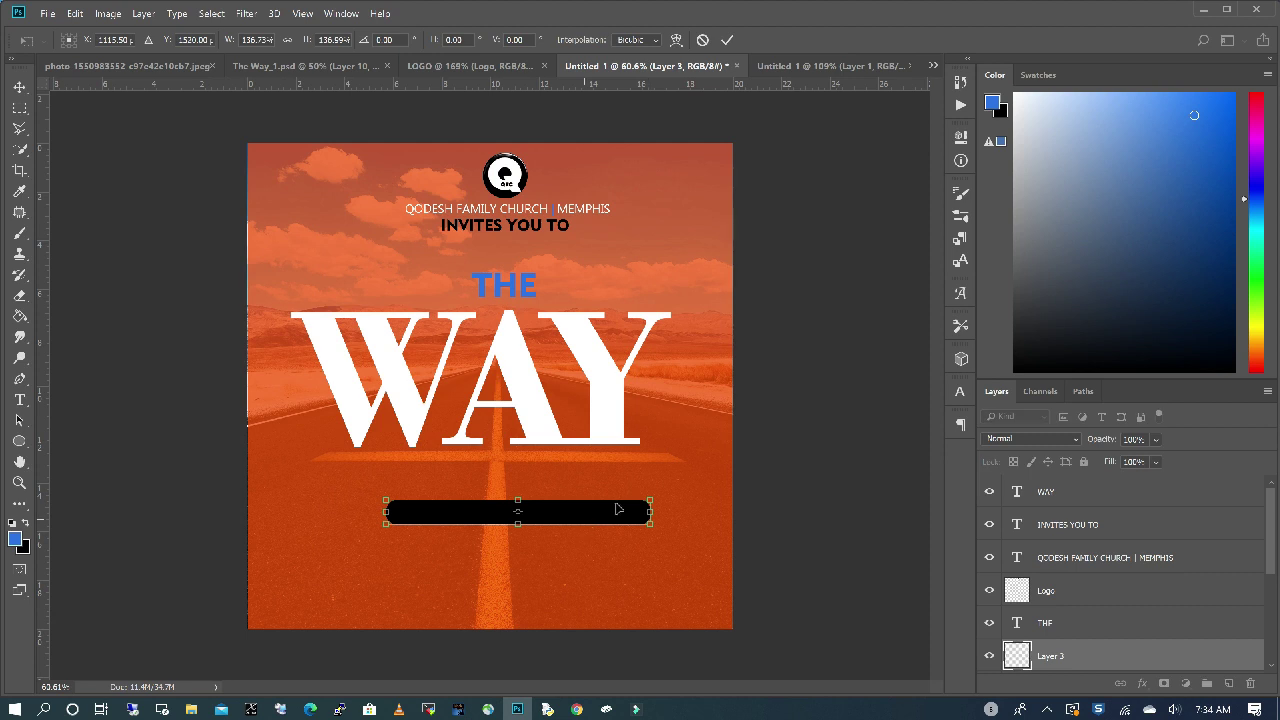
left_click_drag(379, 496, 361, 496)
left_click_drag(566, 520, 557, 532)
key("Return")
- Fill the rounded bar with the blue foreground colour and move it slightly down
left_click(19, 316)
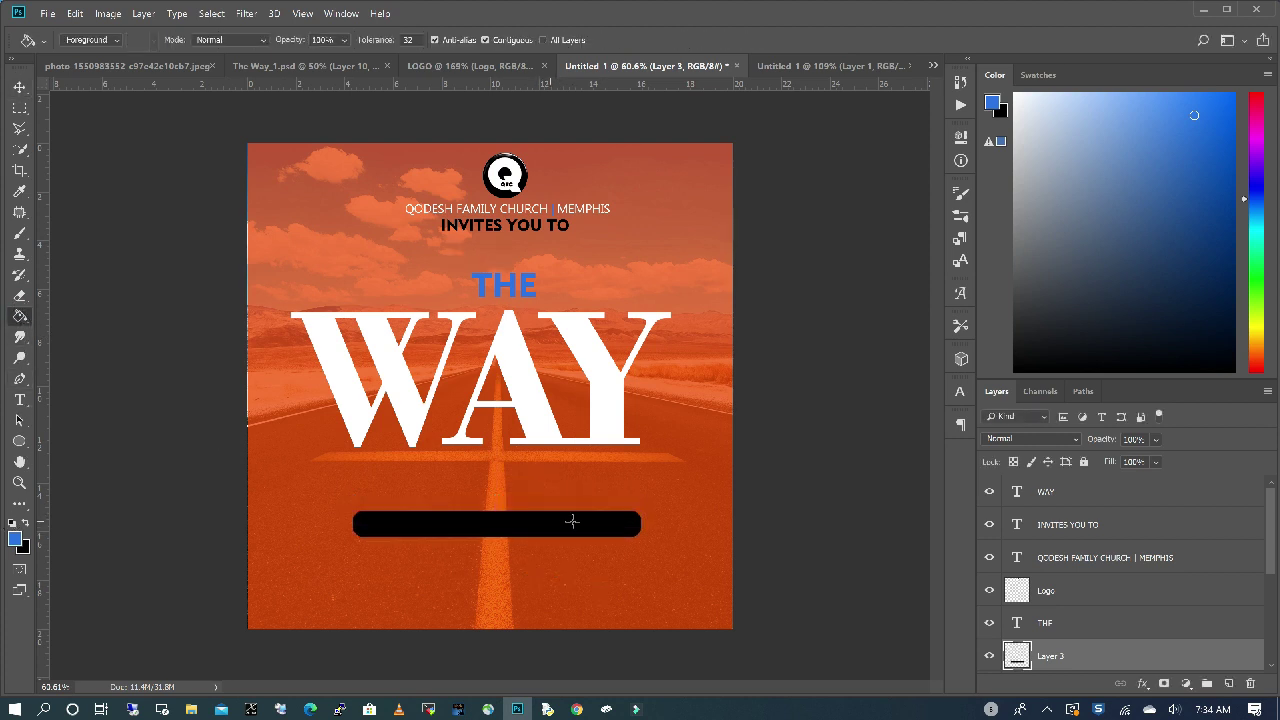
left_click(631, 529)
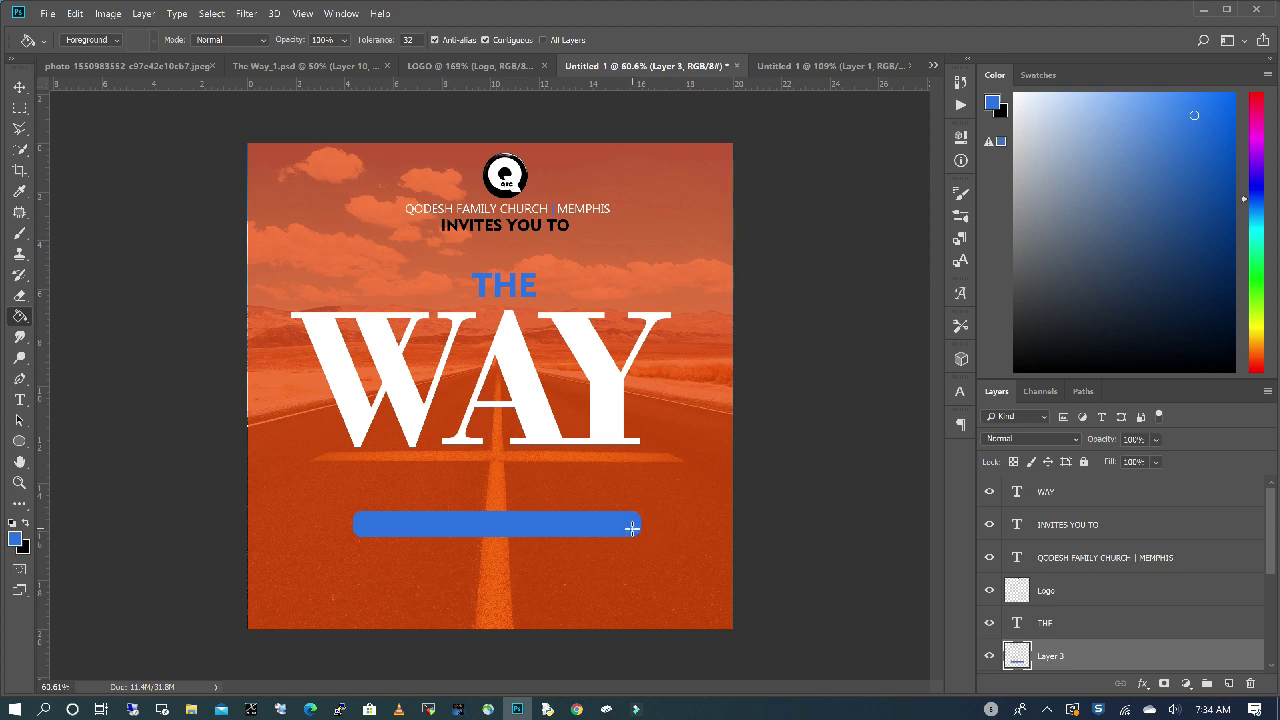
left_click(19, 87)
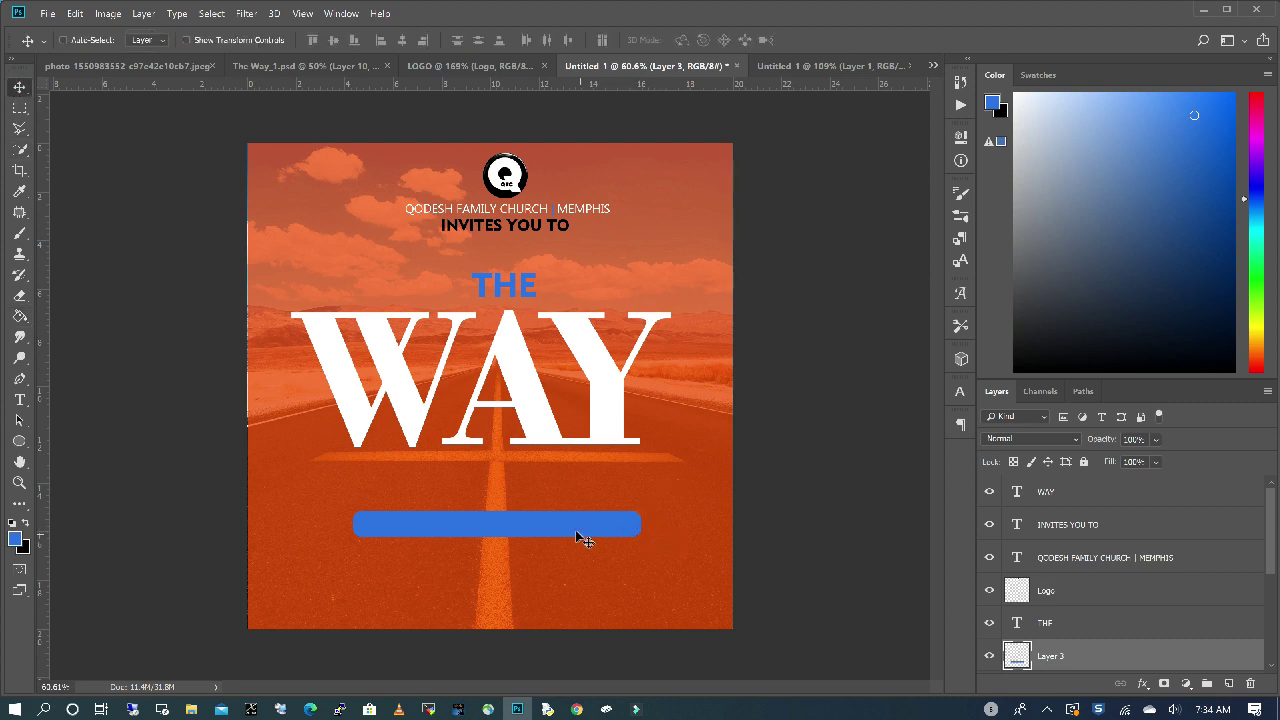
left_click_drag(575, 532, 576, 545)
- Check the The Way_1.psd reference, then duplicate the INVITES YOU TO text and move the copy just above the blue bar
left_click(309, 66)
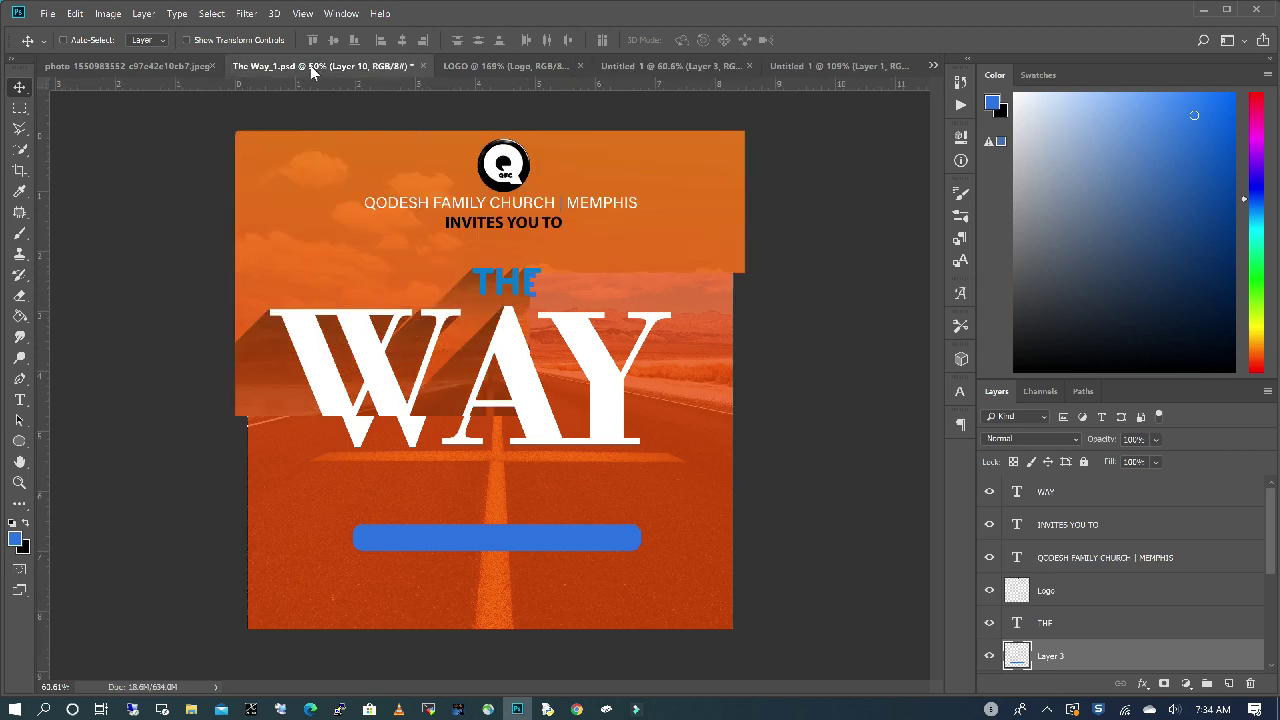
left_click(780, 66)
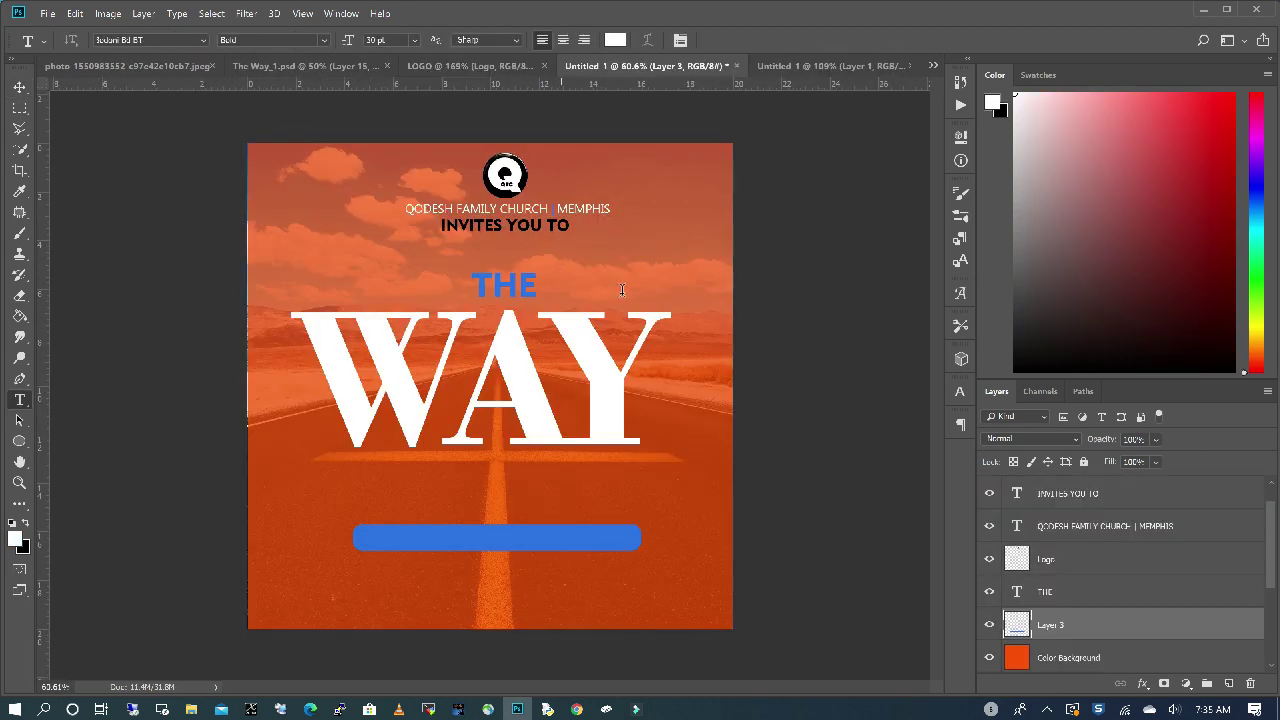
left_click(19, 87)
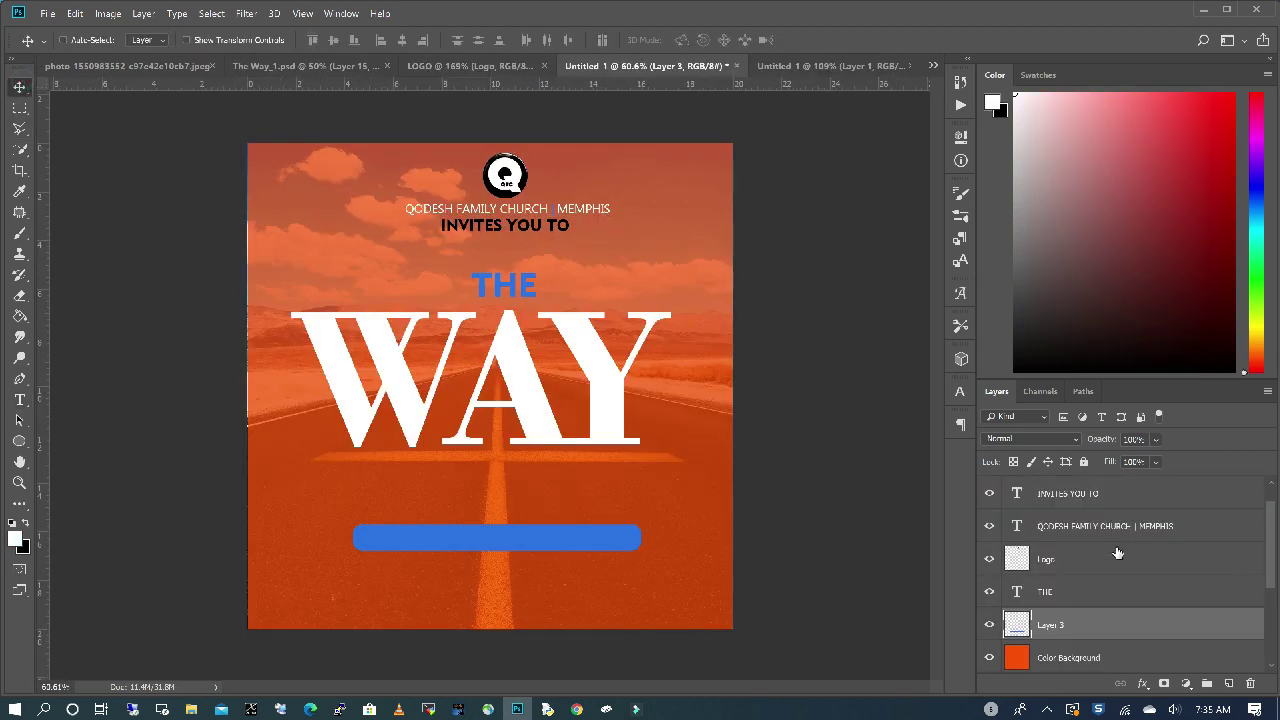
left_click_drag(1154, 502, 1230, 684)
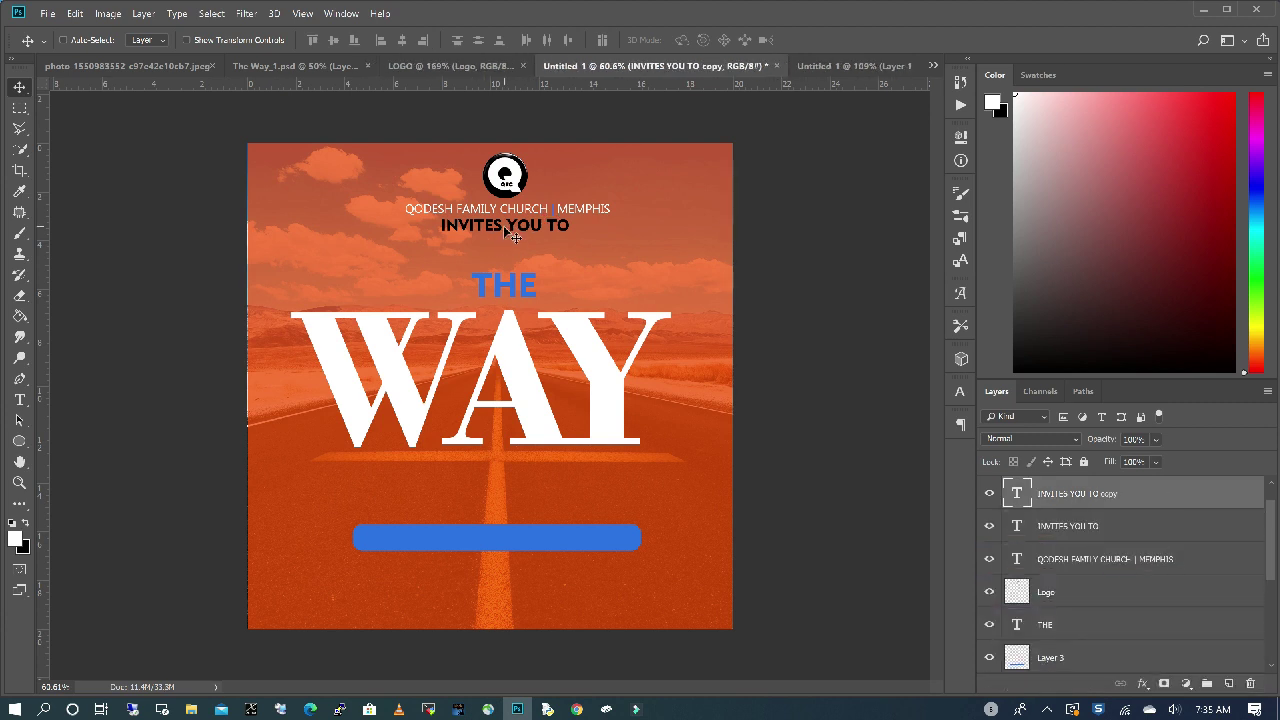
left_click_drag(531, 234, 531, 513)
- Replace the copied text with MARCH 29TH | 9:45 AM and set its size to 60 pt
left_click(19, 399)
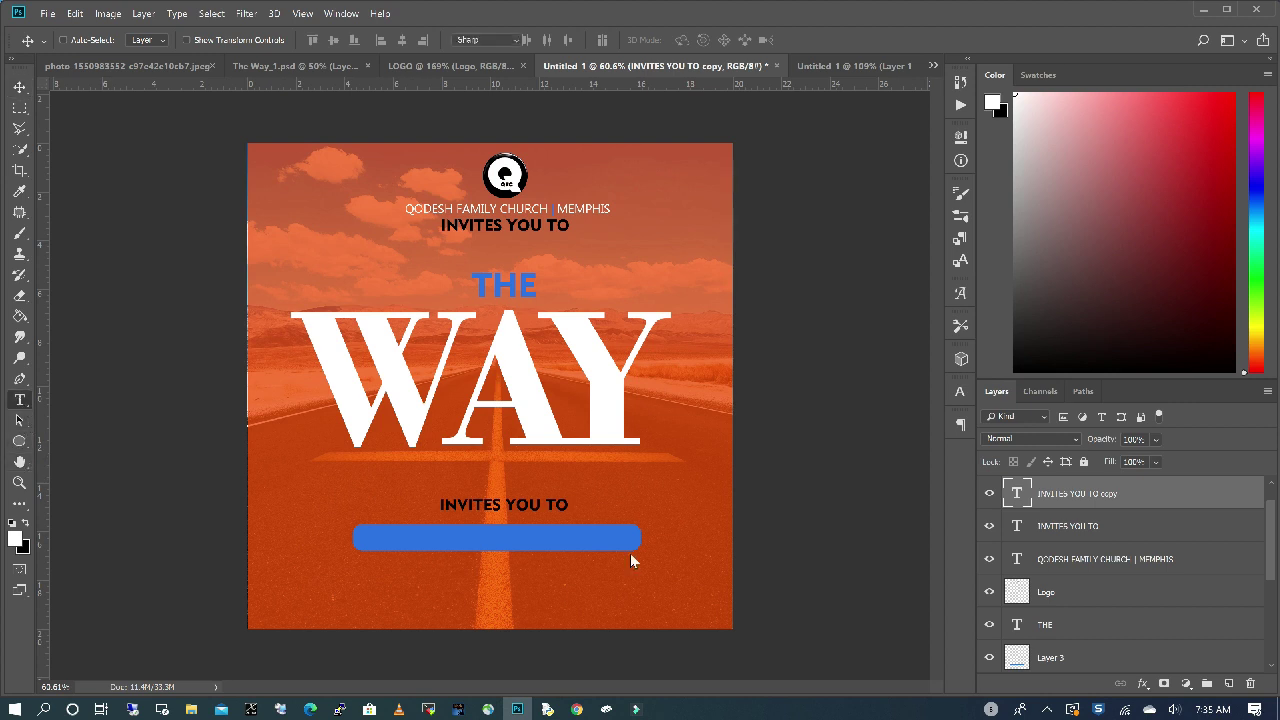
left_click(565, 504)
key("ctrl+a")
type("MARCH 29TH | 9:45 AM")
key("ctrl+a")
left_click(414, 40)
left_click(391, 240)
- Move the date and time text onto the blue rounded bar
left_click(19, 87)
left_click_drag(560, 505, 500, 536)
key("ctrl+z")
key("ctrl+z")
- Add the text "....I AM THE WAY, THE TRUTH AND THE LIFE...." with JOHN 14:6 on a second line above the blue bar
key("t")
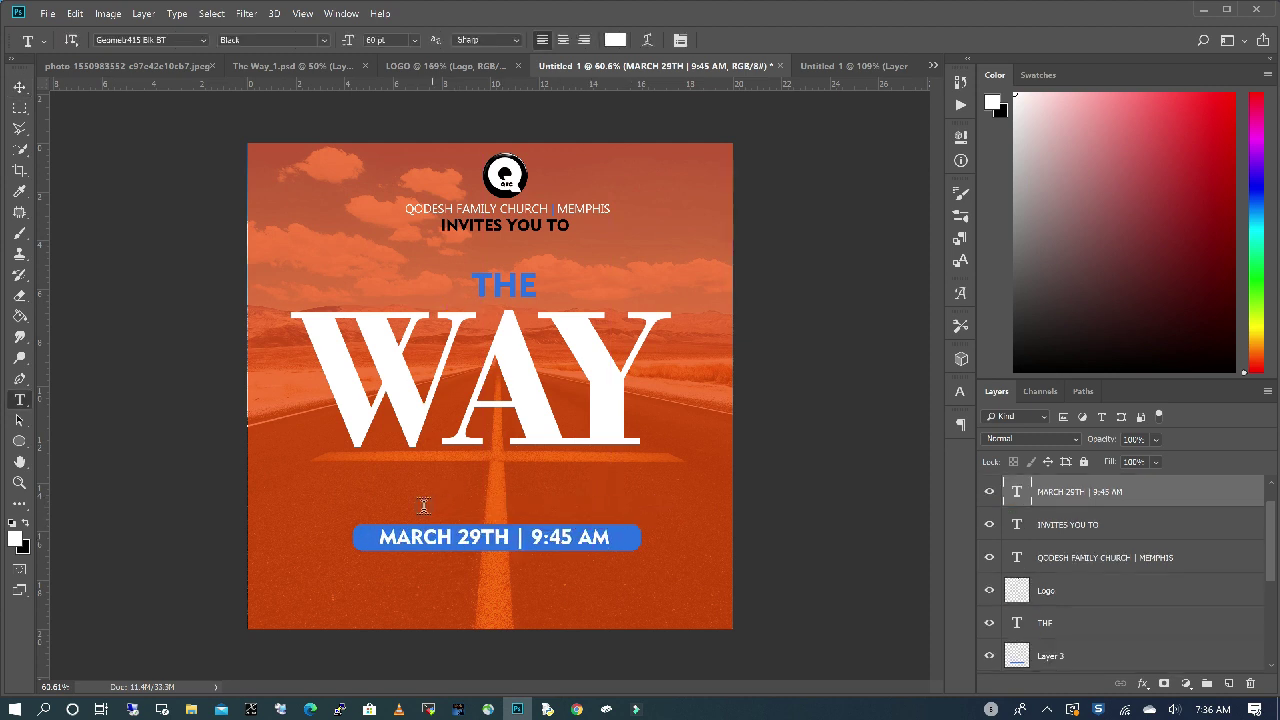
left_click(415, 500)
type("....I AM THE WAY, T")
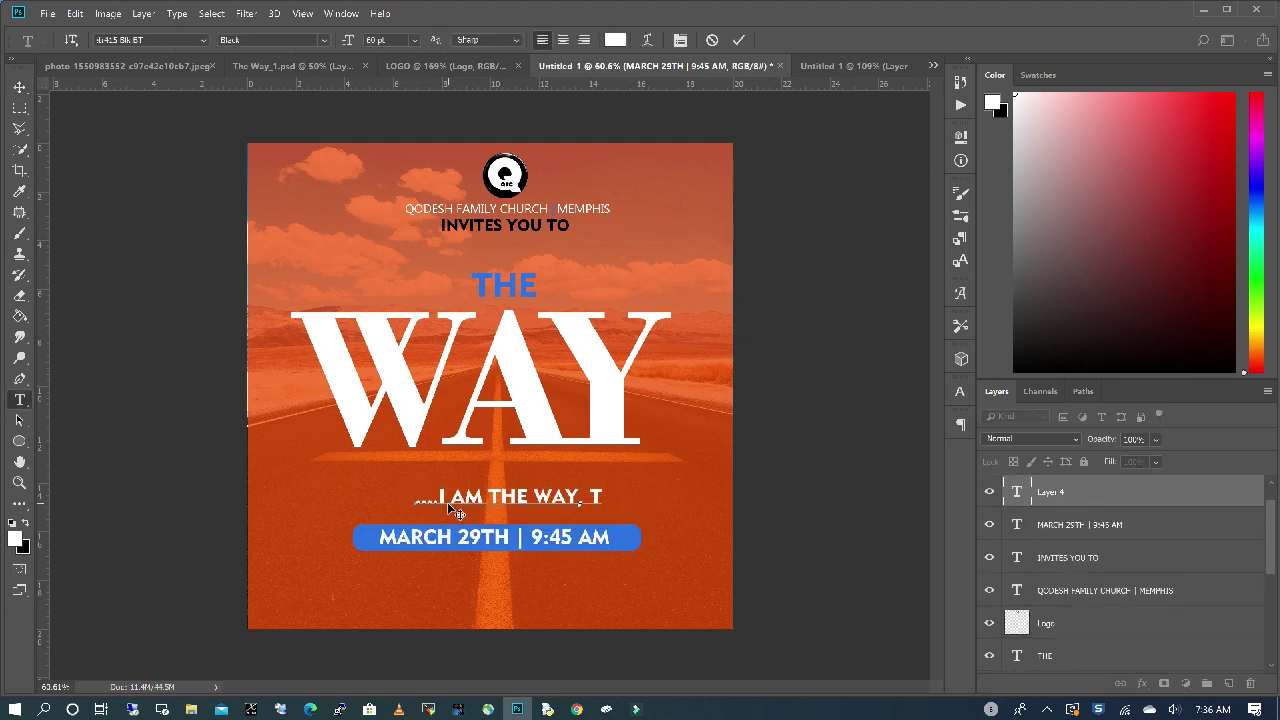
type("HE TRUTH AND THE LIFE....")
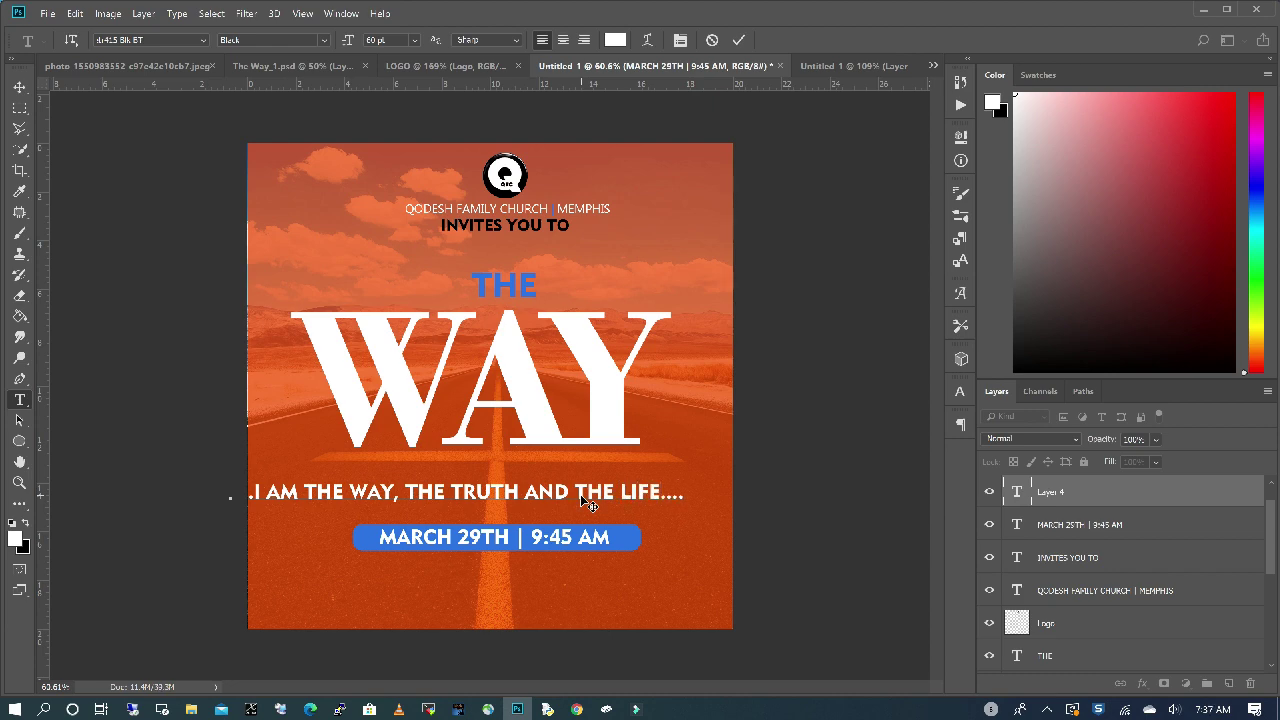
key("Return")
type("JOHN 14:6")
- Set the whole Bible verse text to 36 pt in the Acumin Variable Concept Regular font
key("ctrl+a")
left_click(414, 40)
left_click(404, 210)
left_click(203, 40)
left_click(290, 185)
left_click(203, 40)
left_click(284, 305)
- Increase the leading between the verse and its JOHN 14:6 line so the two lines no longer crowd
left_click(960, 424)
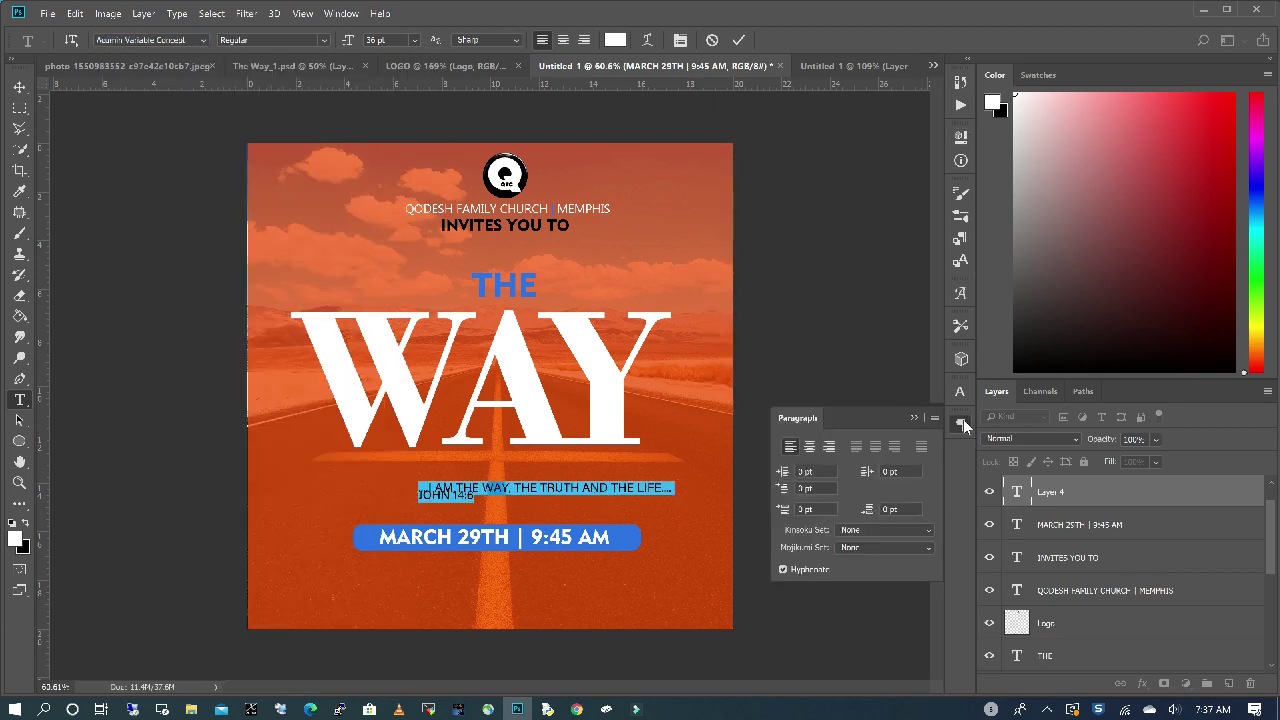
left_click(960, 391)
left_click_drag(889, 434, 908, 434)
left_click(934, 384)
- Centre-align the Bible verse text and position it in the middle of the poster just above the blue bar
left_click(960, 424)
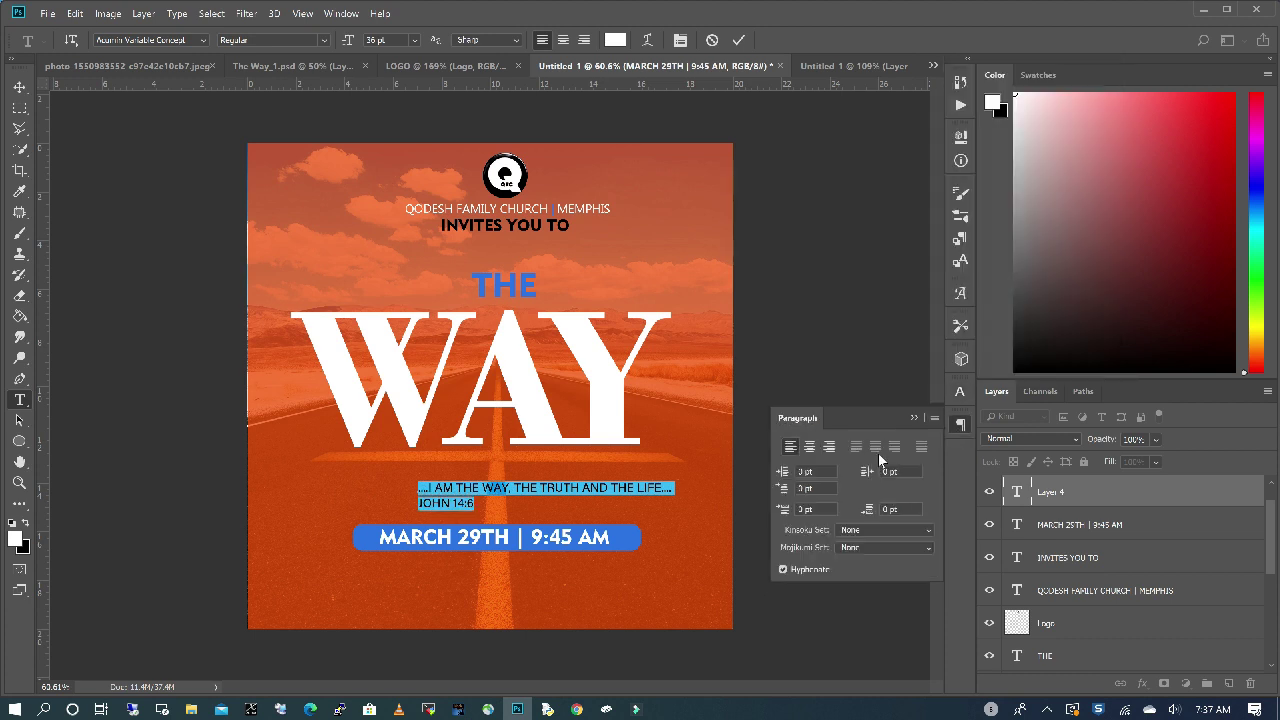
left_click(810, 448)
left_click(19, 87)
left_click_drag(496, 503, 541, 503)
left_click(913, 417)
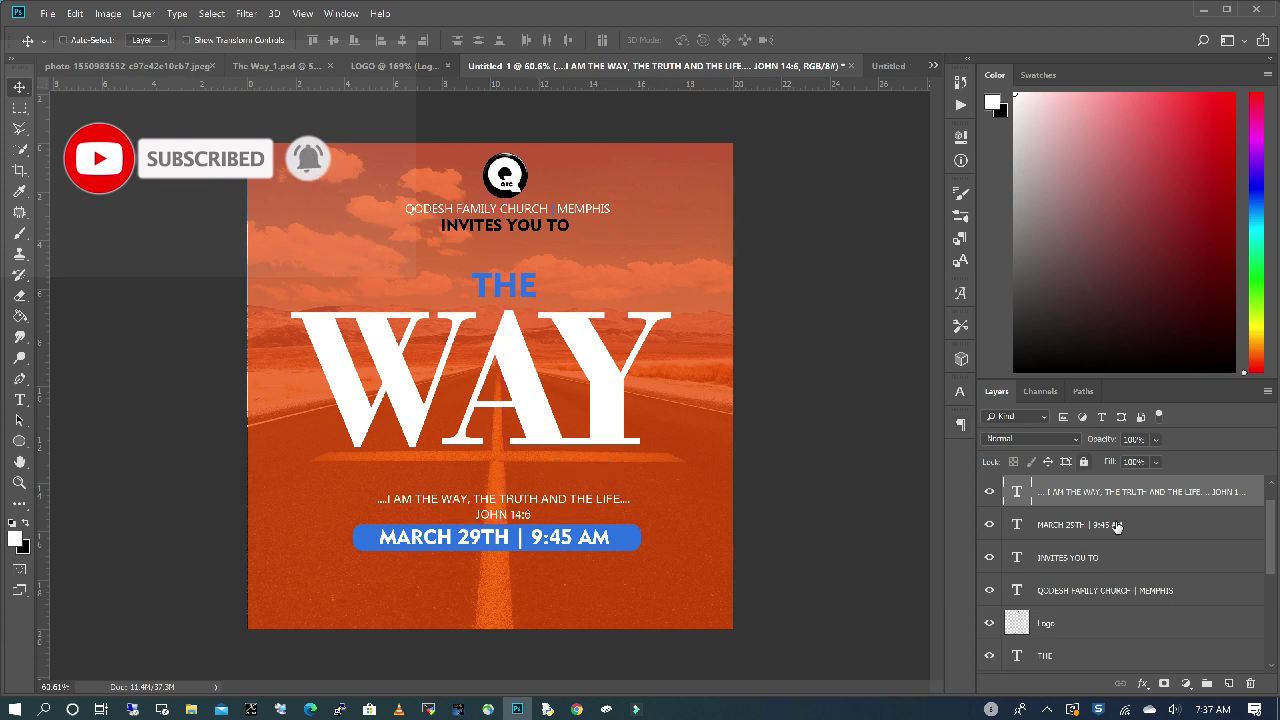
- Move the blue rounded bar and the MARCH 29TH | 9:45 AM text down together
scroll(1148, 572, "down", 3)
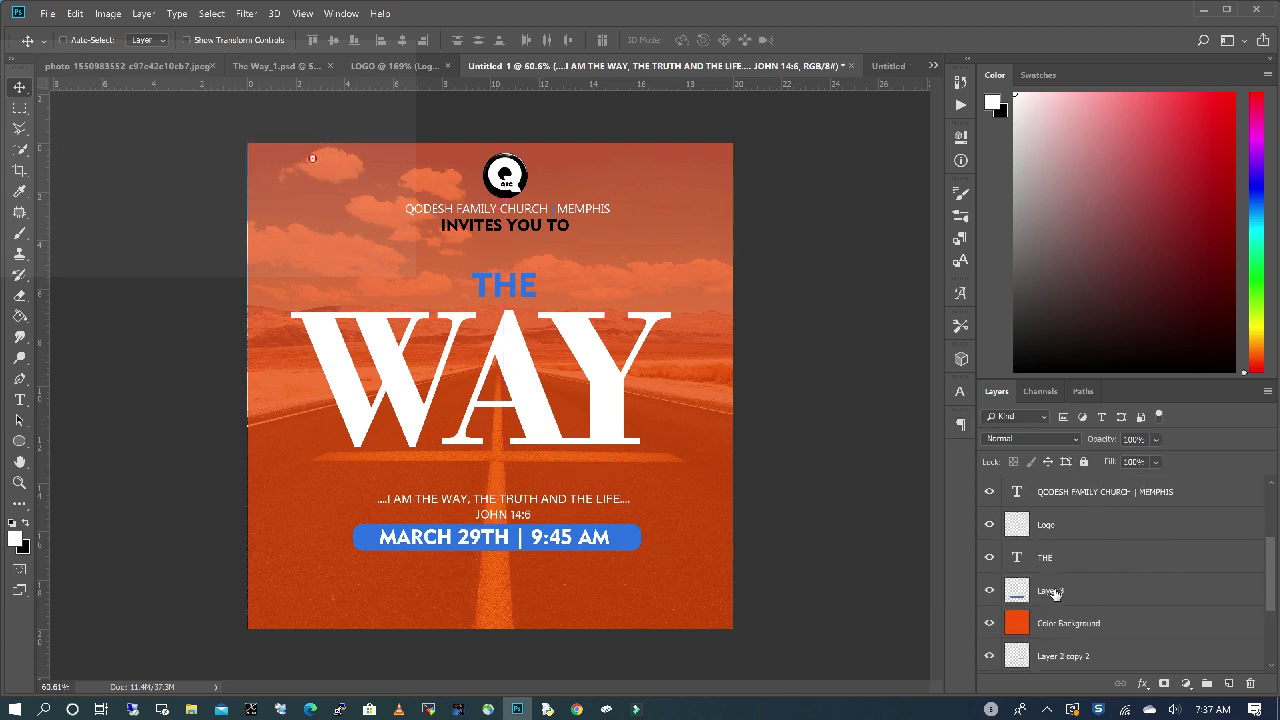
left_click(1053, 592)
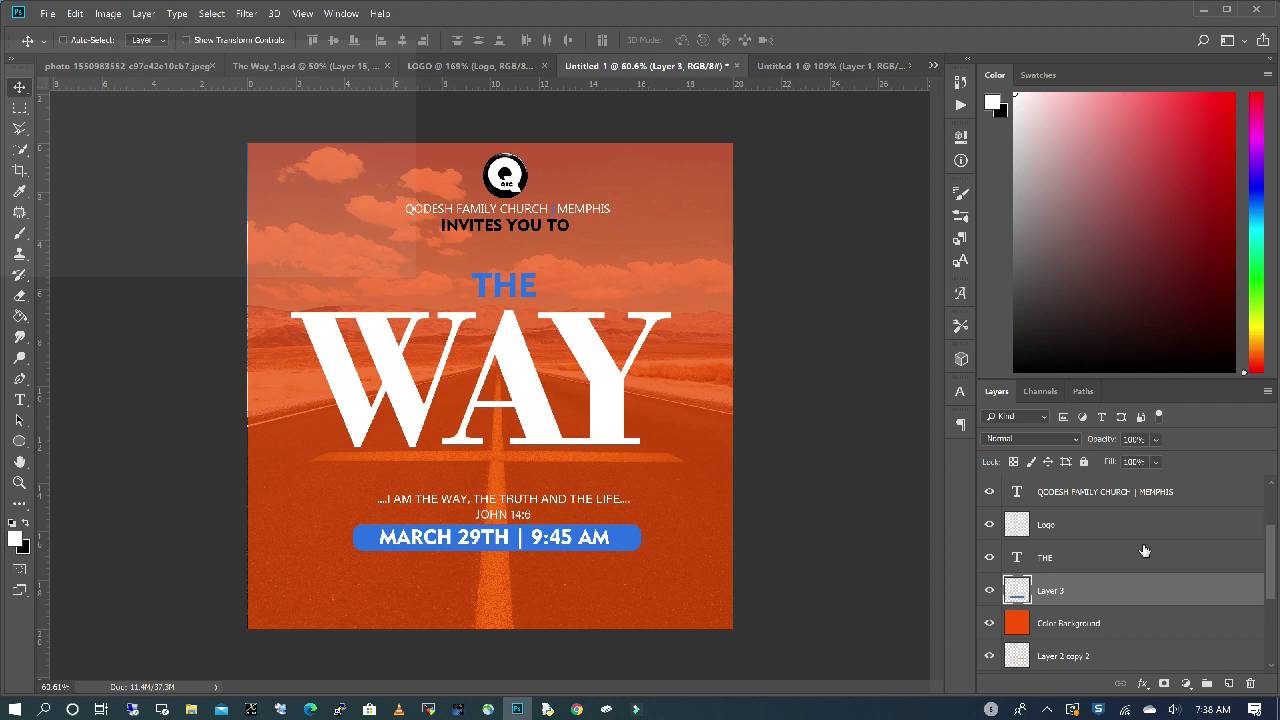
scroll(1144, 550, "up", 2)
left_click(1097, 494, "ctrl")
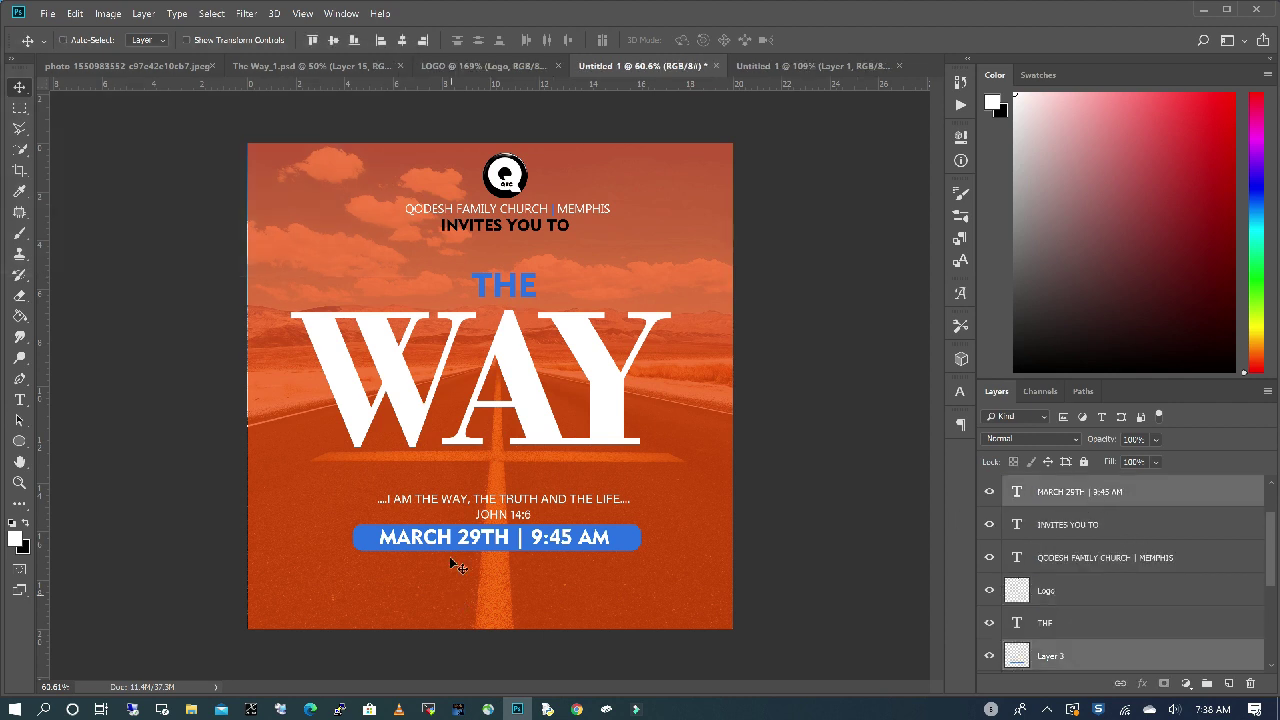
left_click_drag(623, 543, 624, 567)
- Move the Bible verse text slightly down to sit just above the blue date bar
scroll(1112, 557, "up", 2)
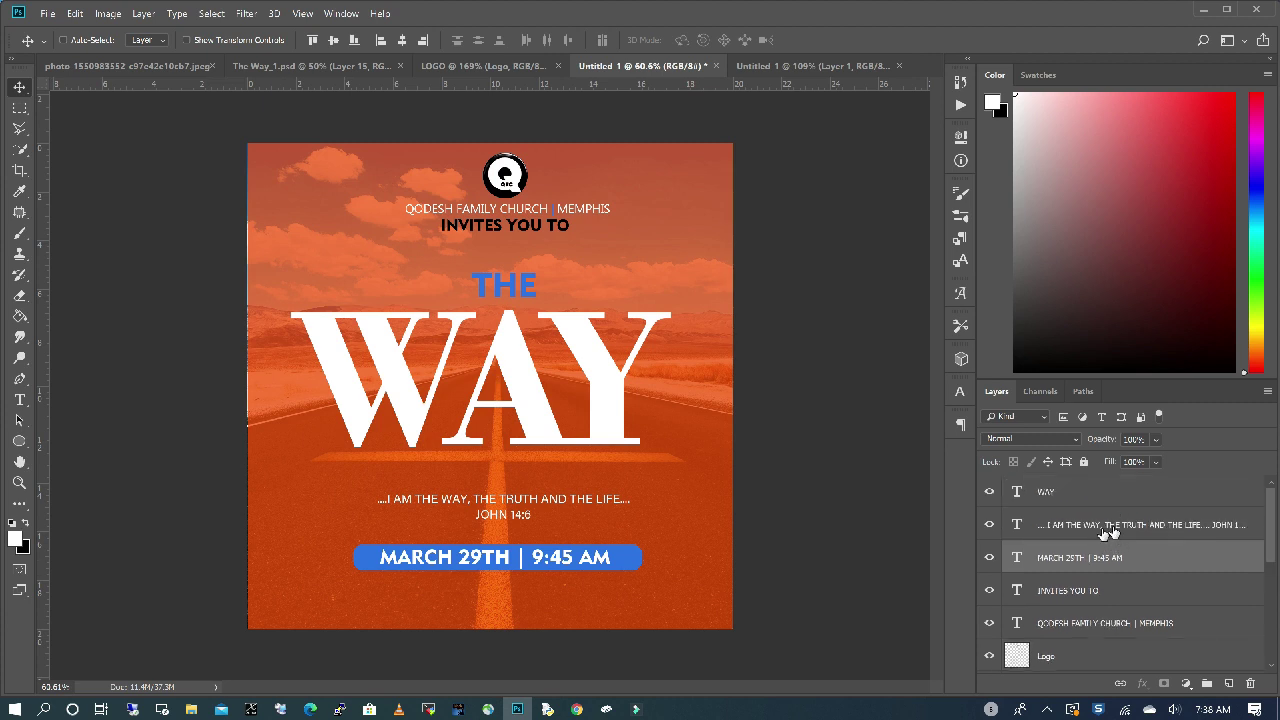
left_click(1112, 533)
left_click_drag(584, 500, 585, 516)
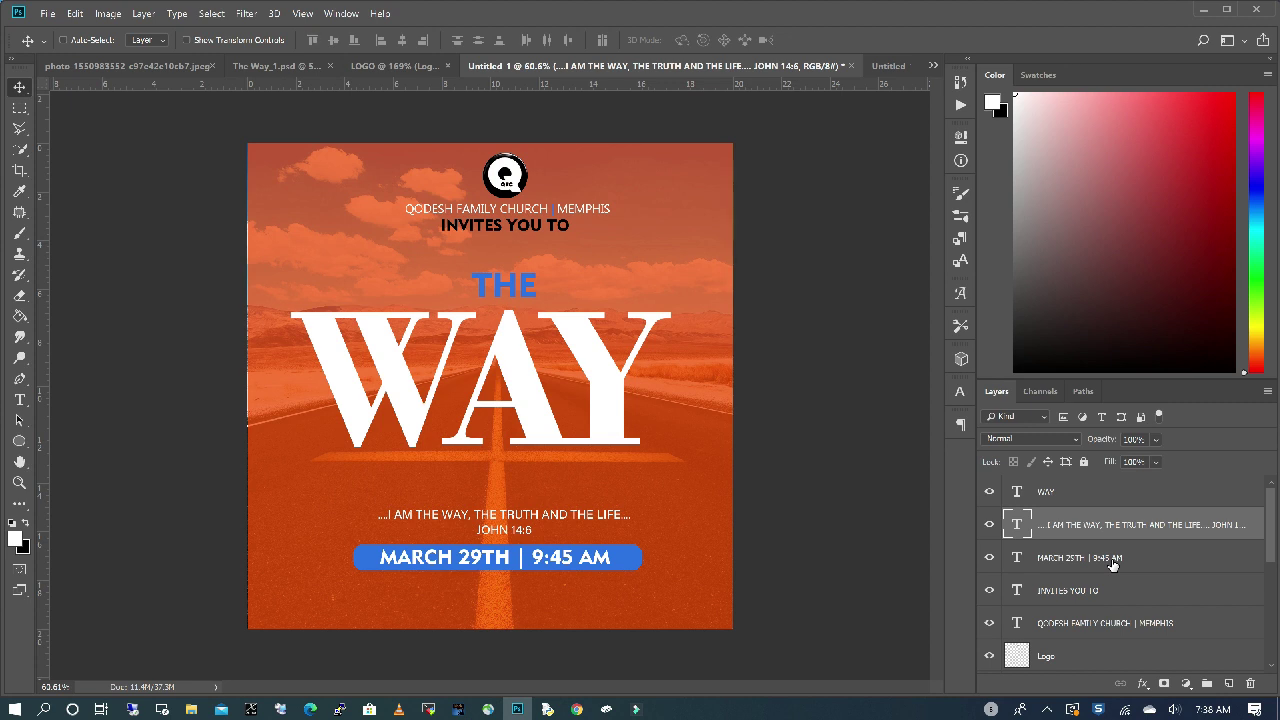
- Replace the text in a duplicate of the date layer with the venue's address, placed centred below the blue bar
left_click_drag(1113, 565, 1229, 683)
left_click_drag(610, 558, 379, 591)
left_click(19, 399)
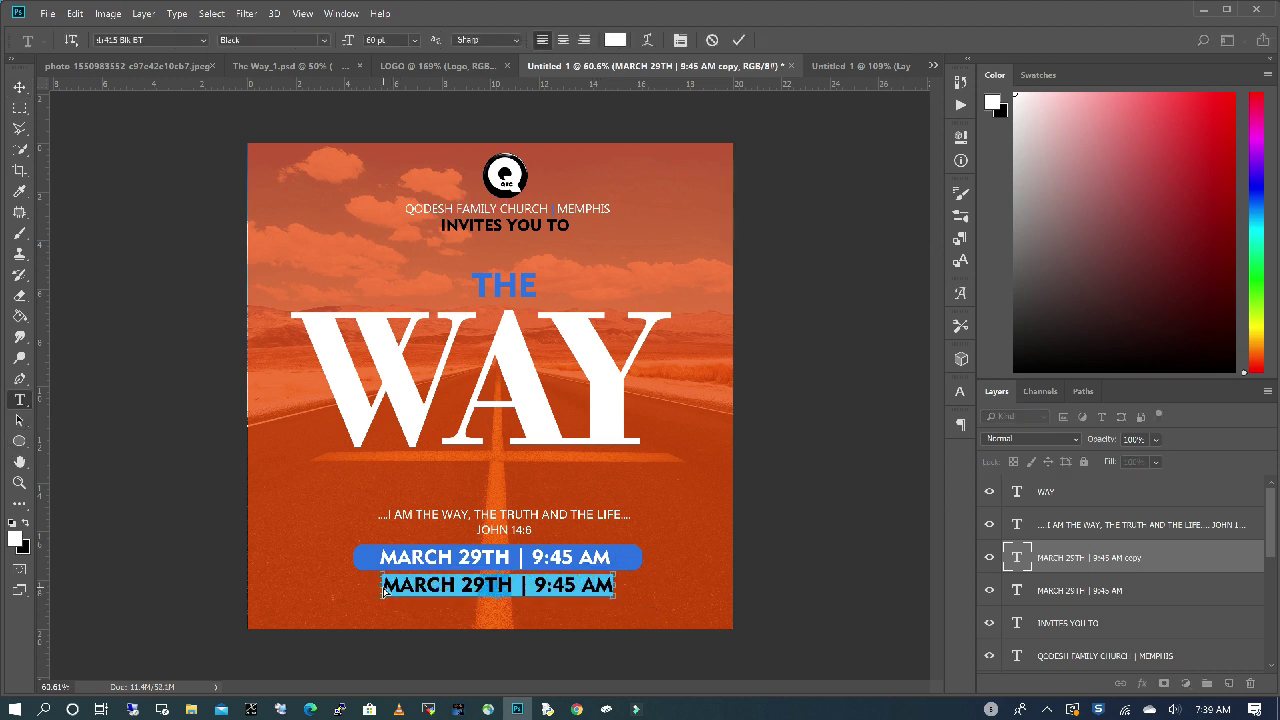
key("ctrl+v")
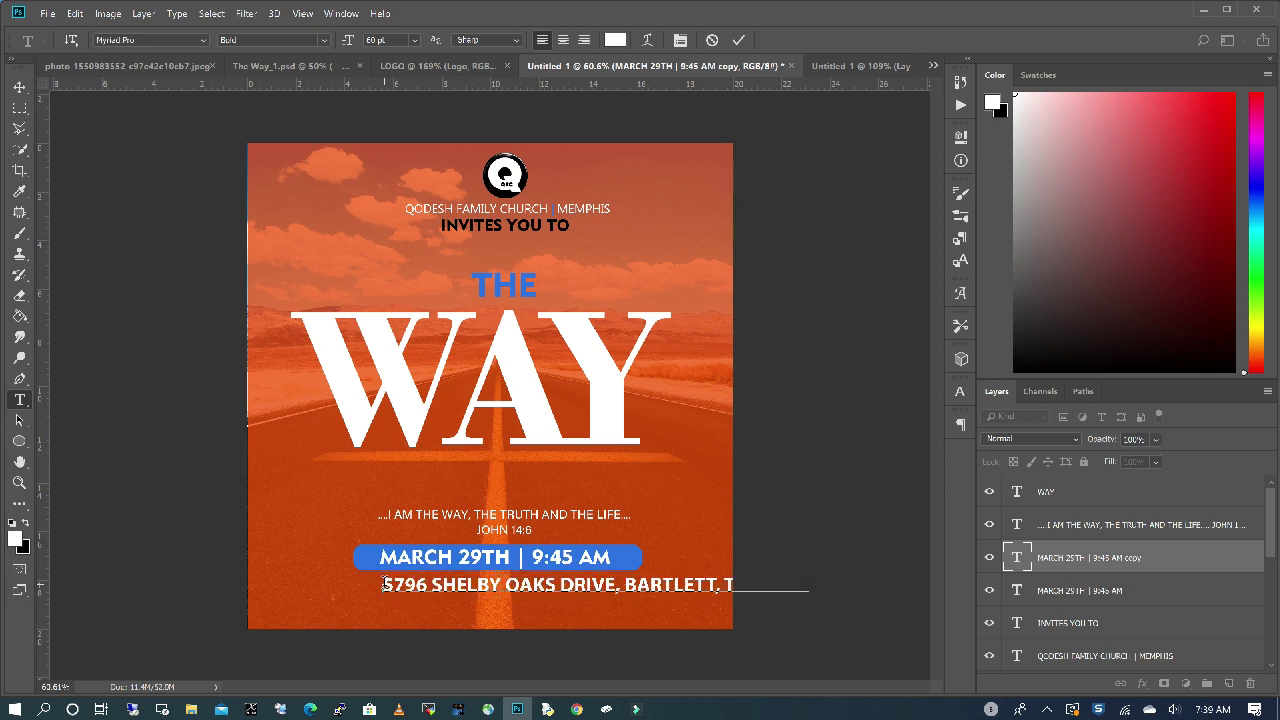
left_click(18, 88)
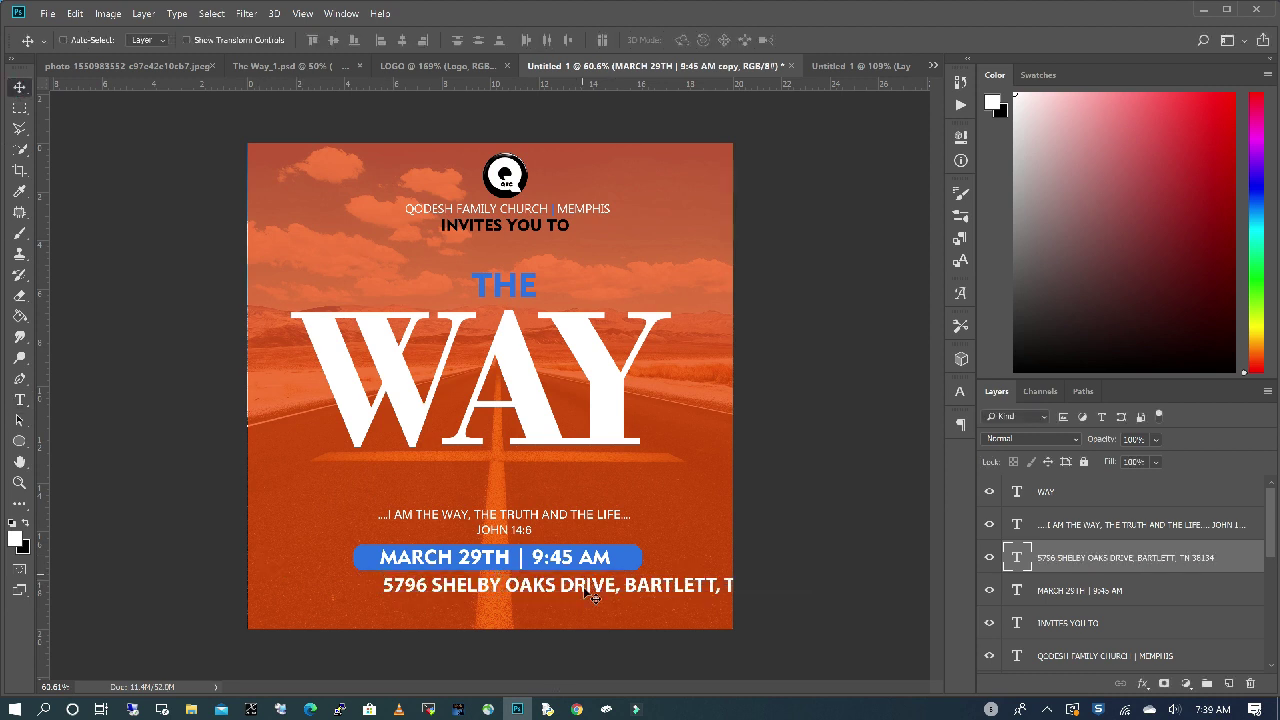
left_click_drag(581, 589, 549, 600)
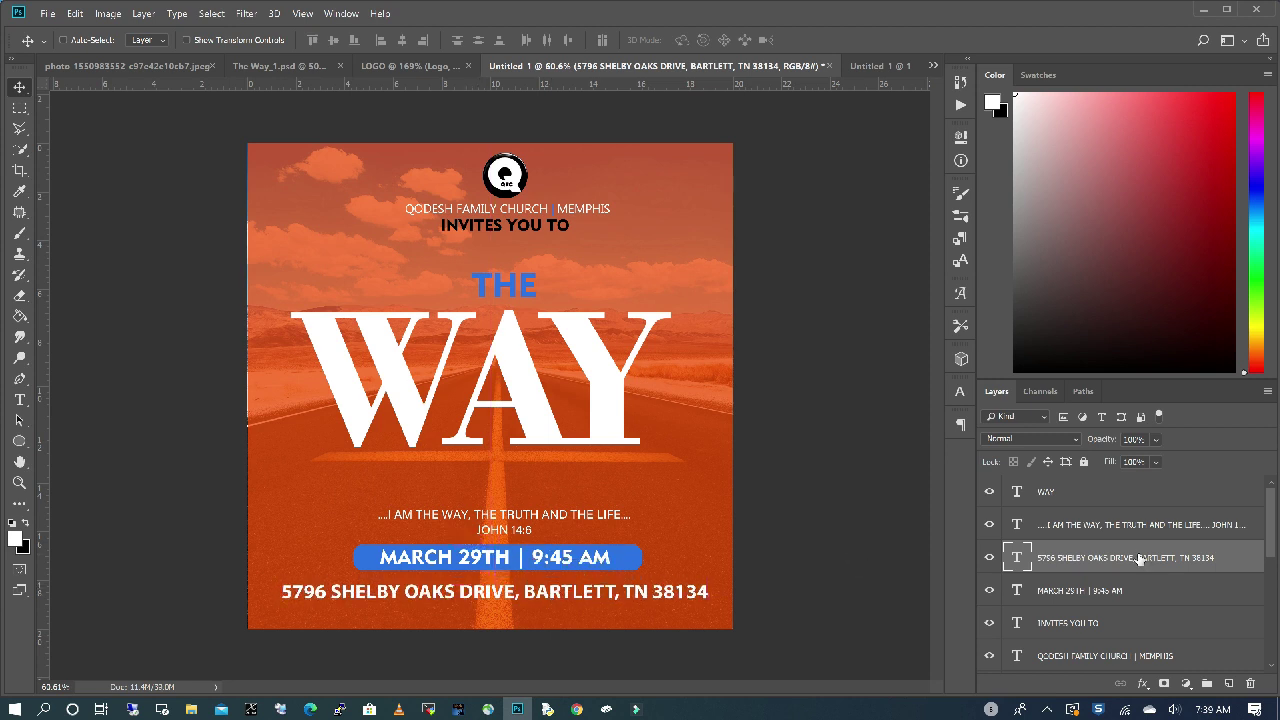
- Lower the blue bar and its date text together to sit just above the address line
left_click(1138, 590)
scroll(1135, 585, "down", 2)
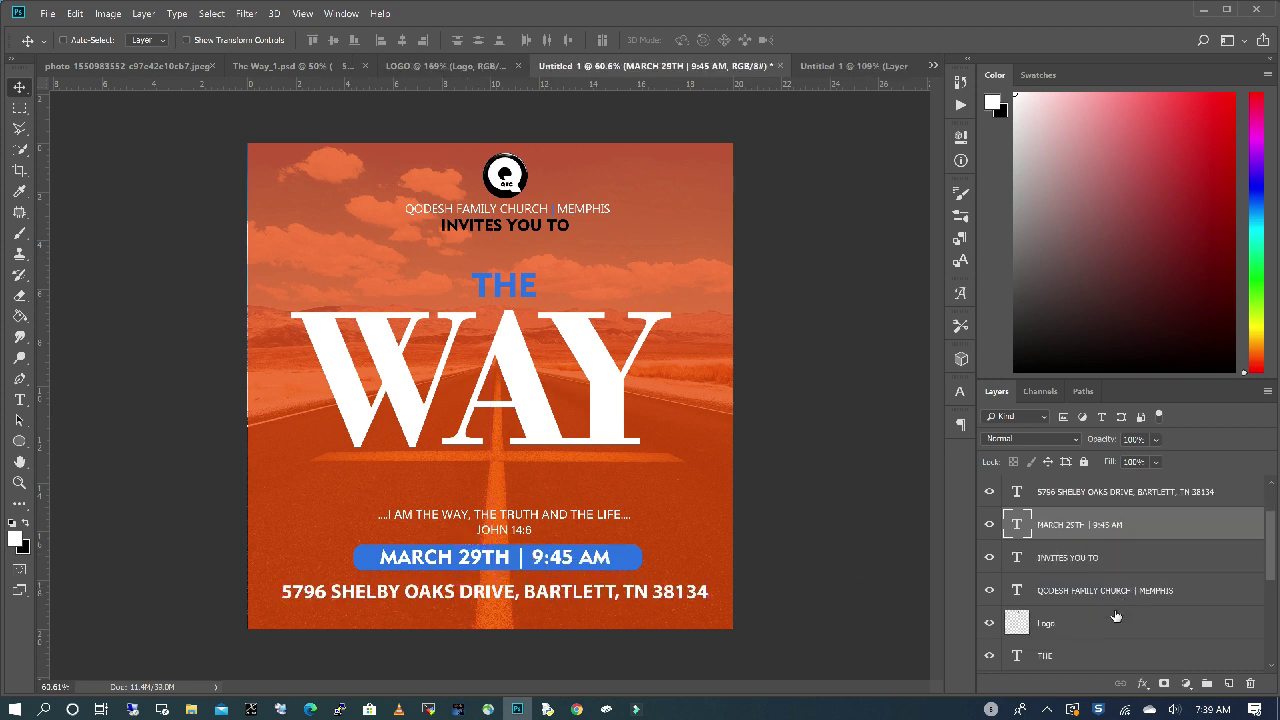
scroll(1116, 616, "down", 2)
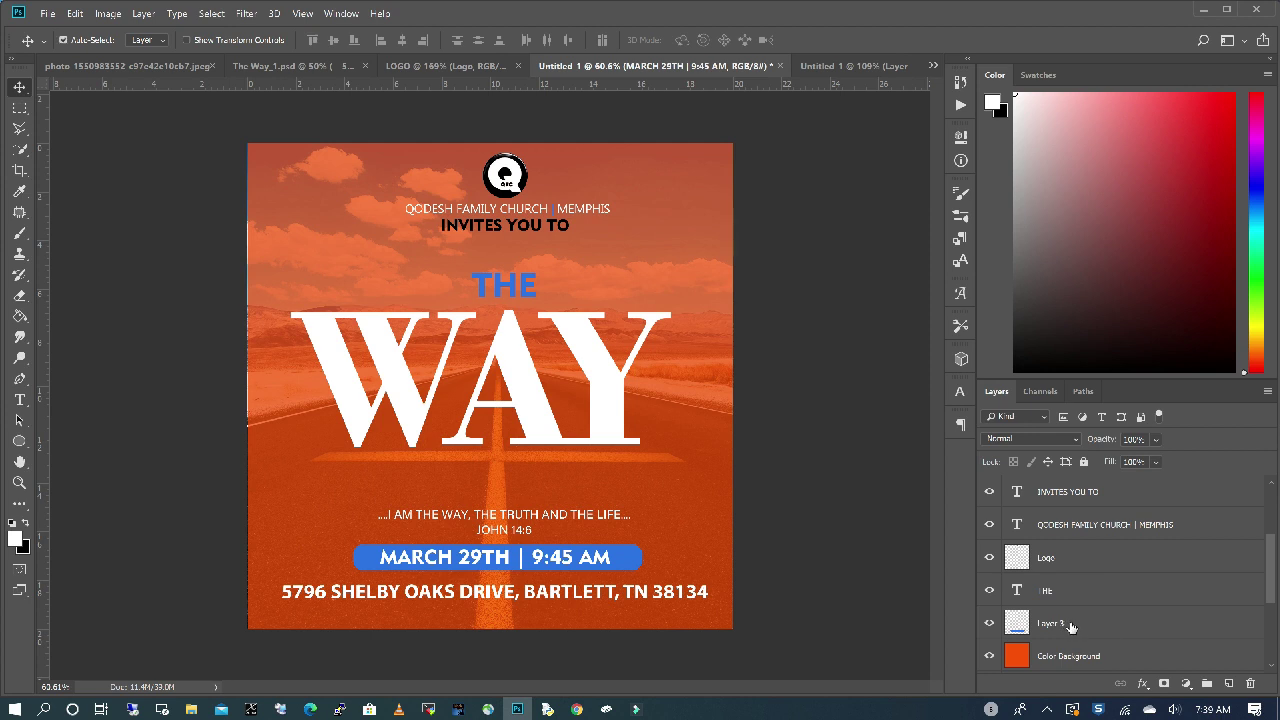
left_click(1071, 624)
left_click_drag(620, 566, 620, 575)
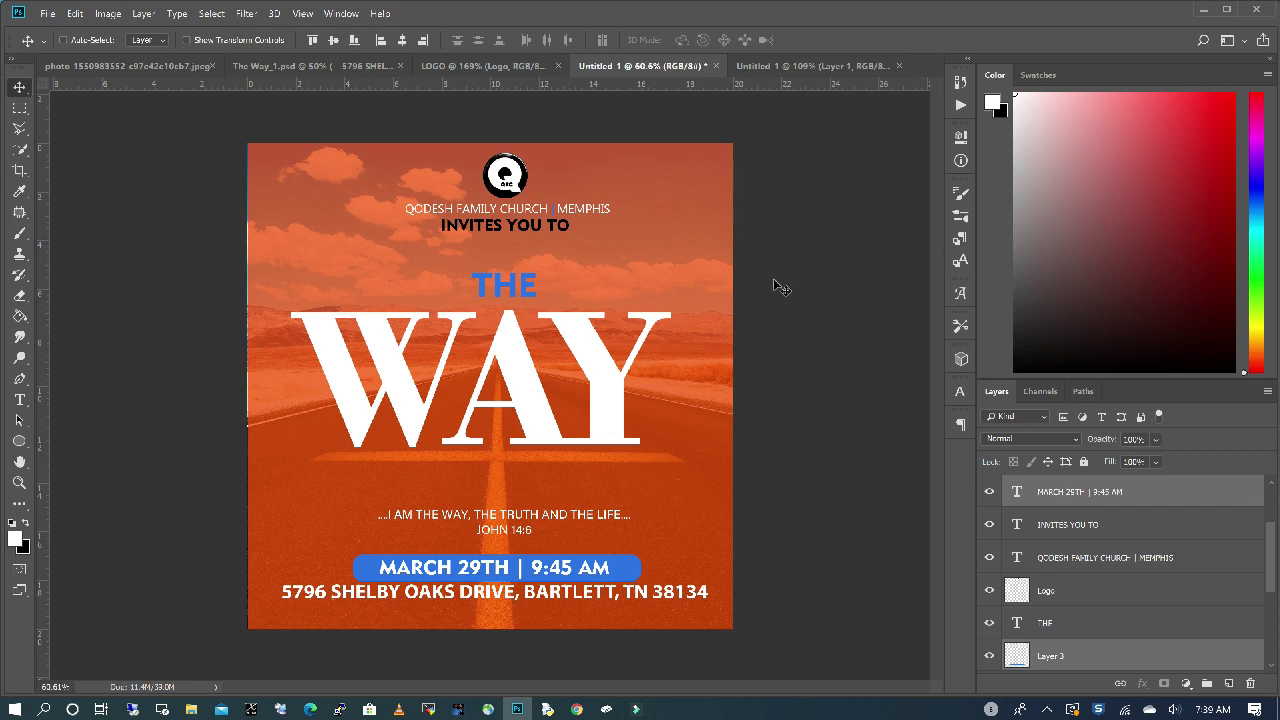
- Rasterize the WAY title text layer and duplicate it
scroll(1087, 494, "up", 3)
left_click(1087, 494)
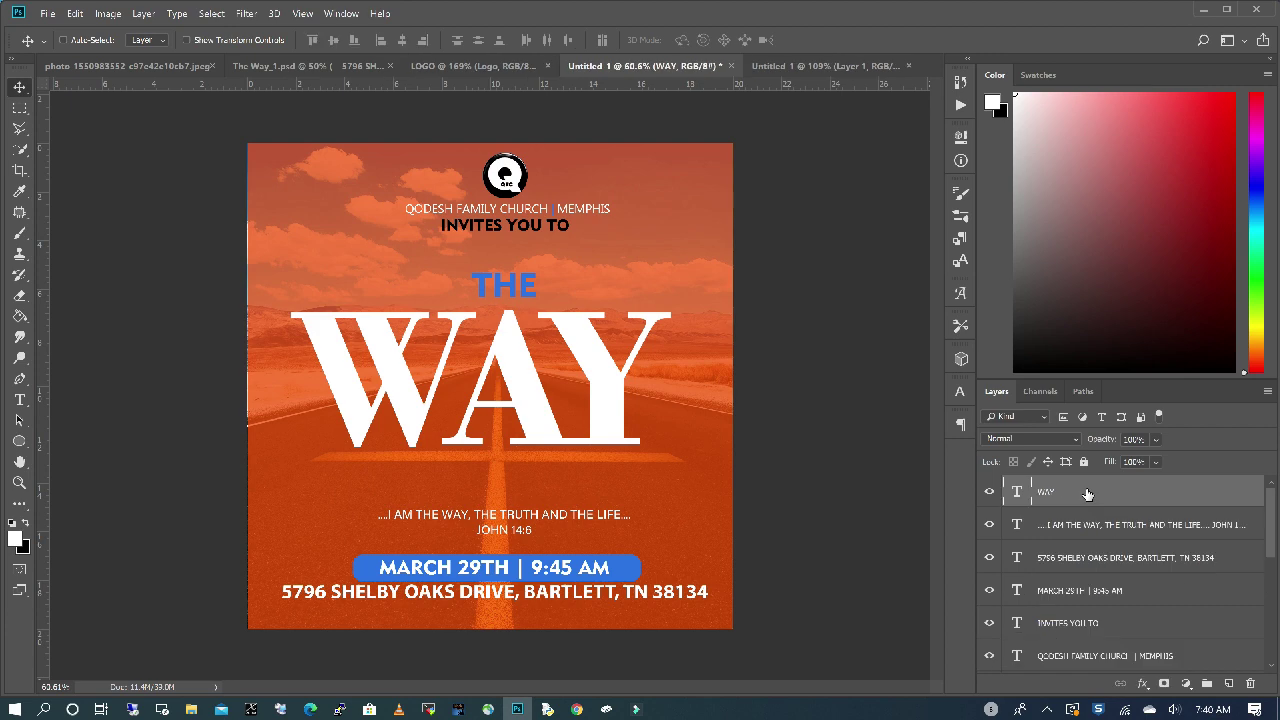
right_click(1070, 491)
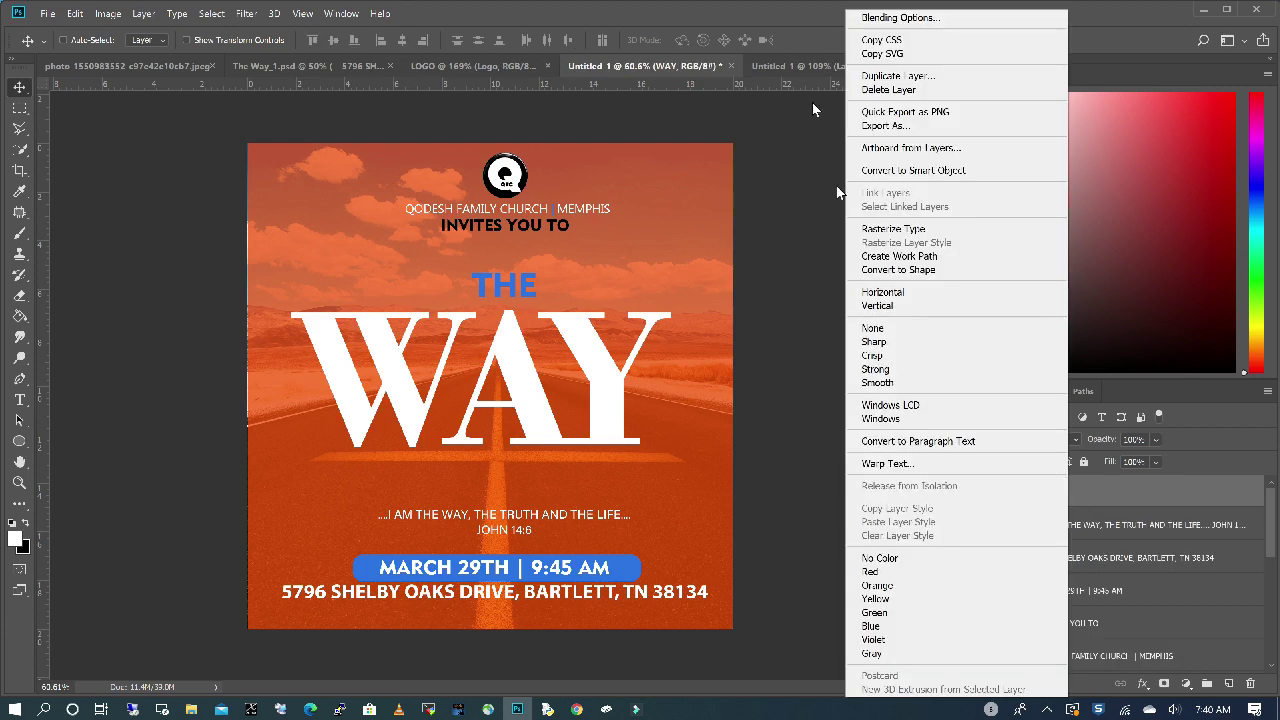
left_click(905, 229)
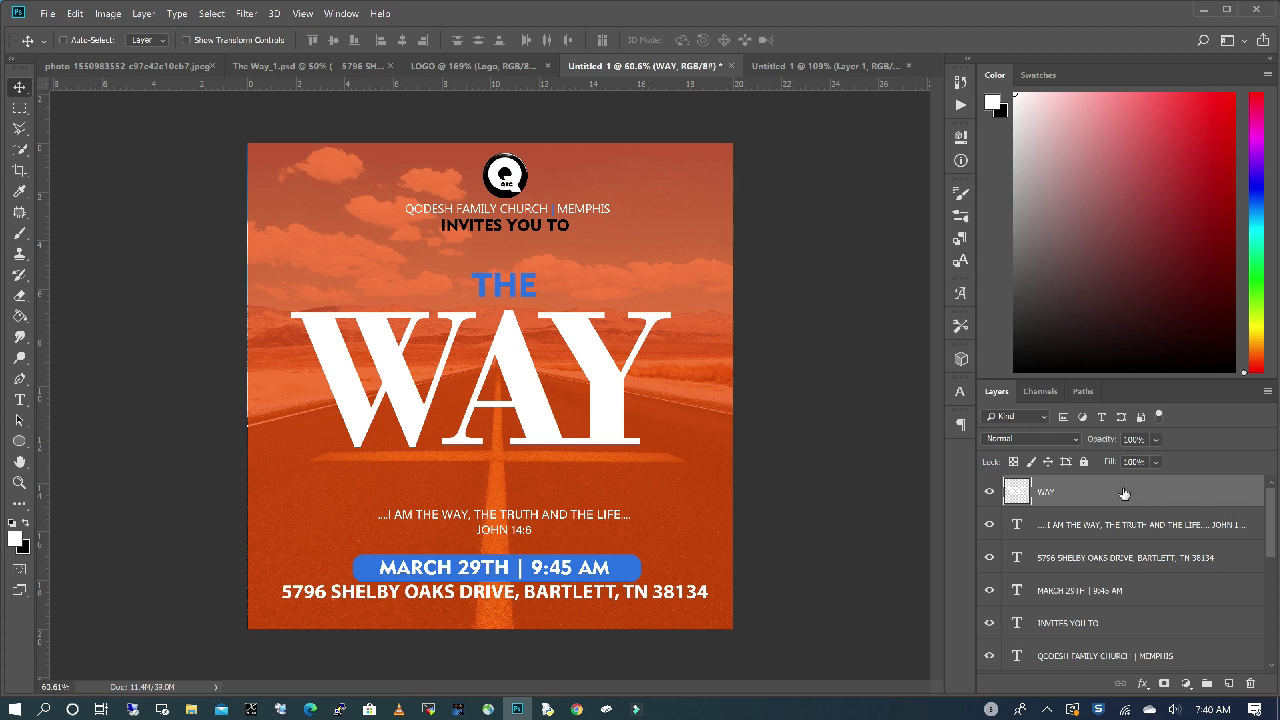
left_click_drag(1123, 498, 1229, 683)
- Fill the original WAY layer with black and place it above the white copy in the layer order
left_click(1057, 533)
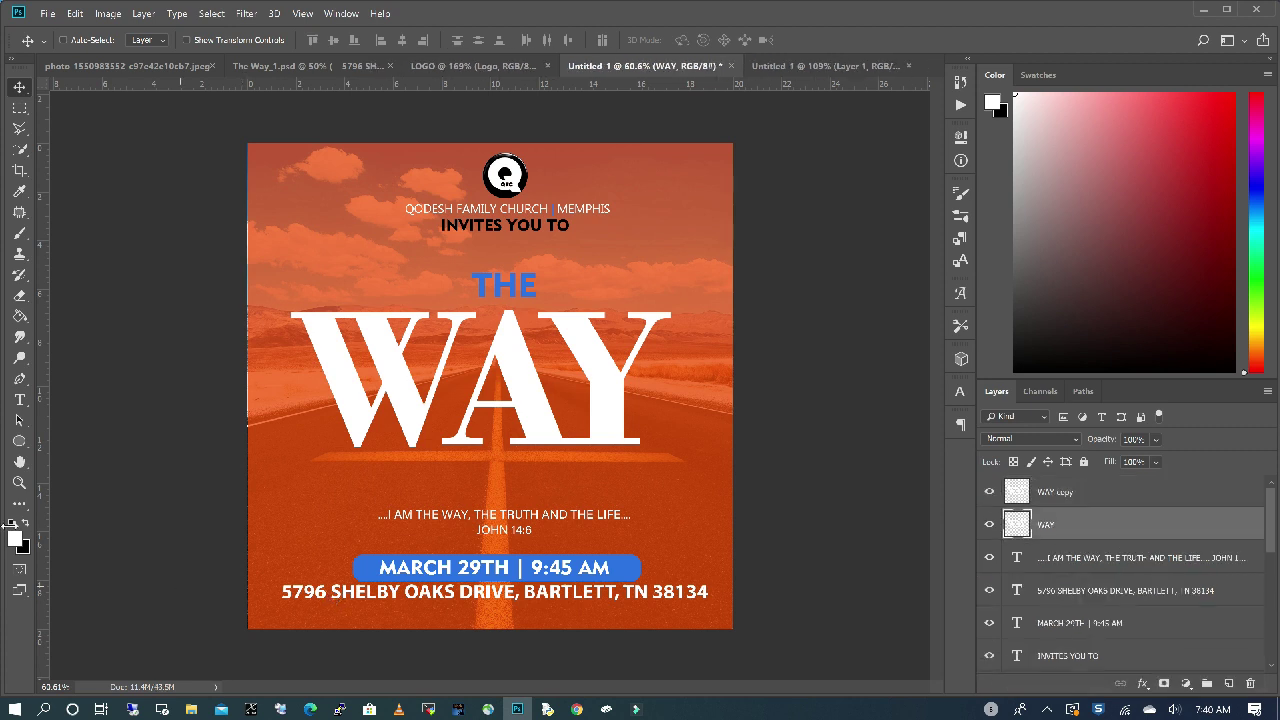
left_click(27, 525)
left_click(19, 316)
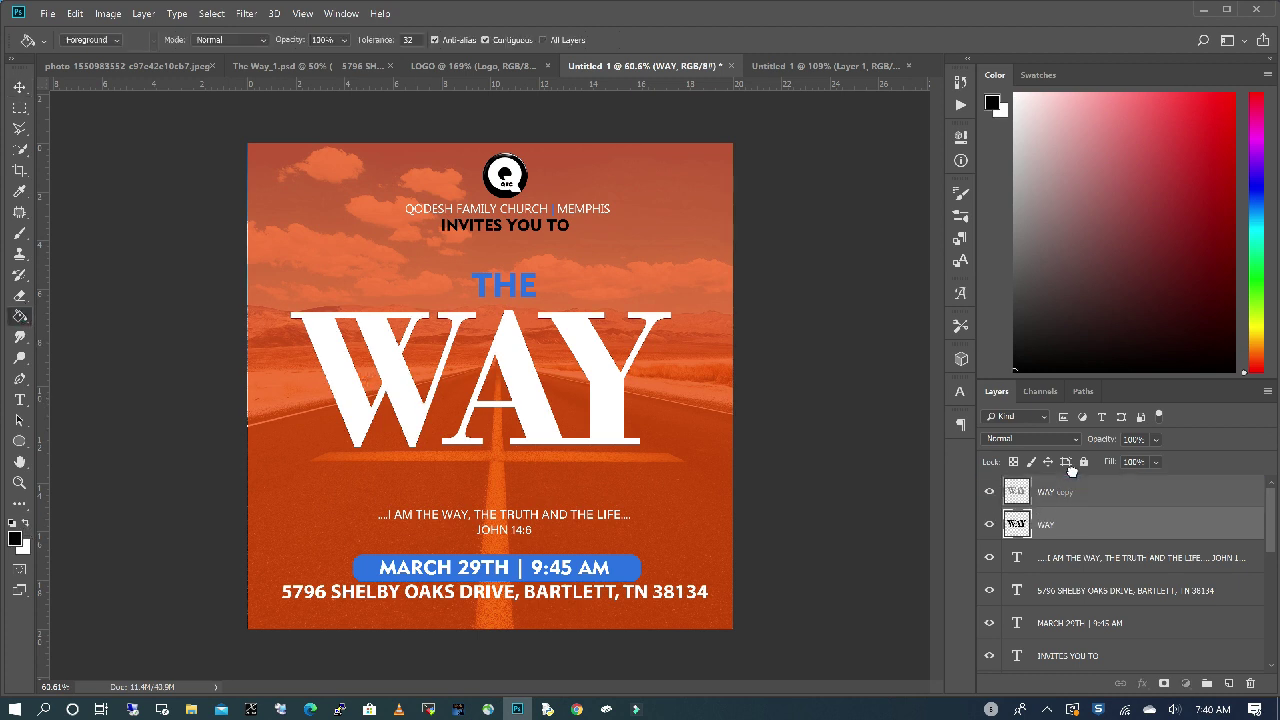
left_click_drag(1057, 515, 1060, 488)
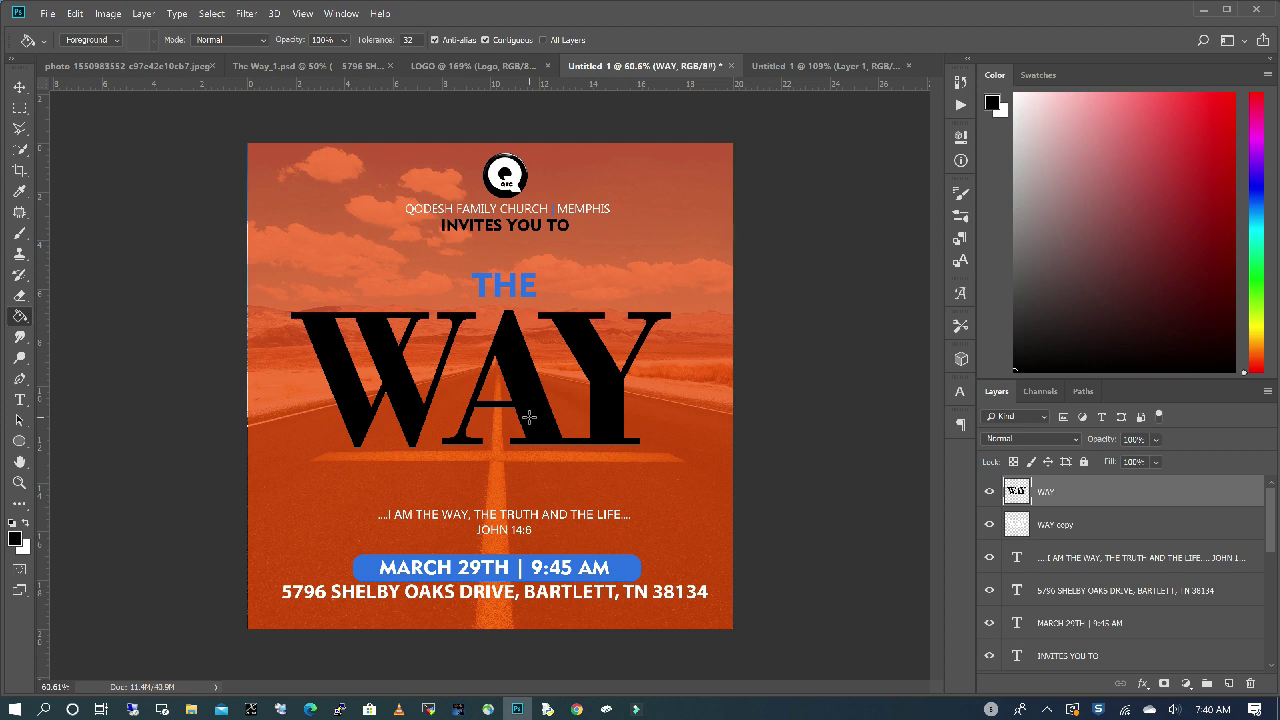
- Rotate the black WAY layer by -45 degrees and move it behind the white WAY copy
key("ctrl+t")
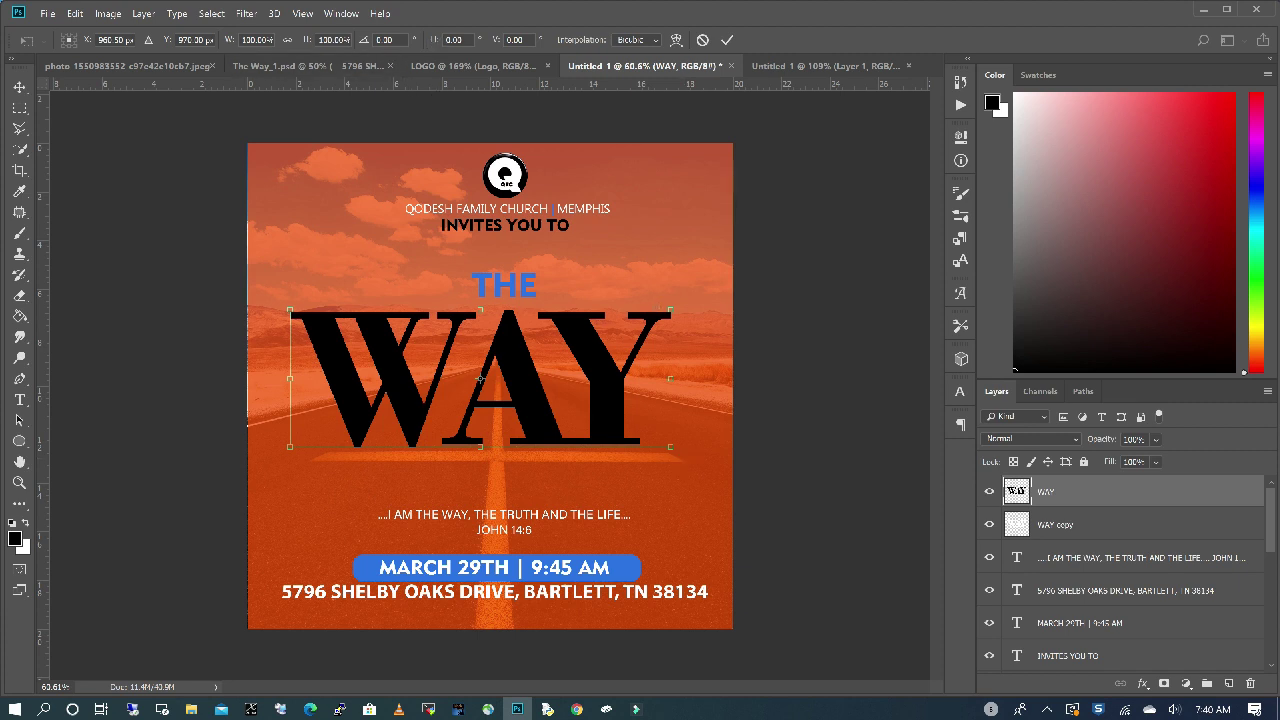
left_click(386, 40)
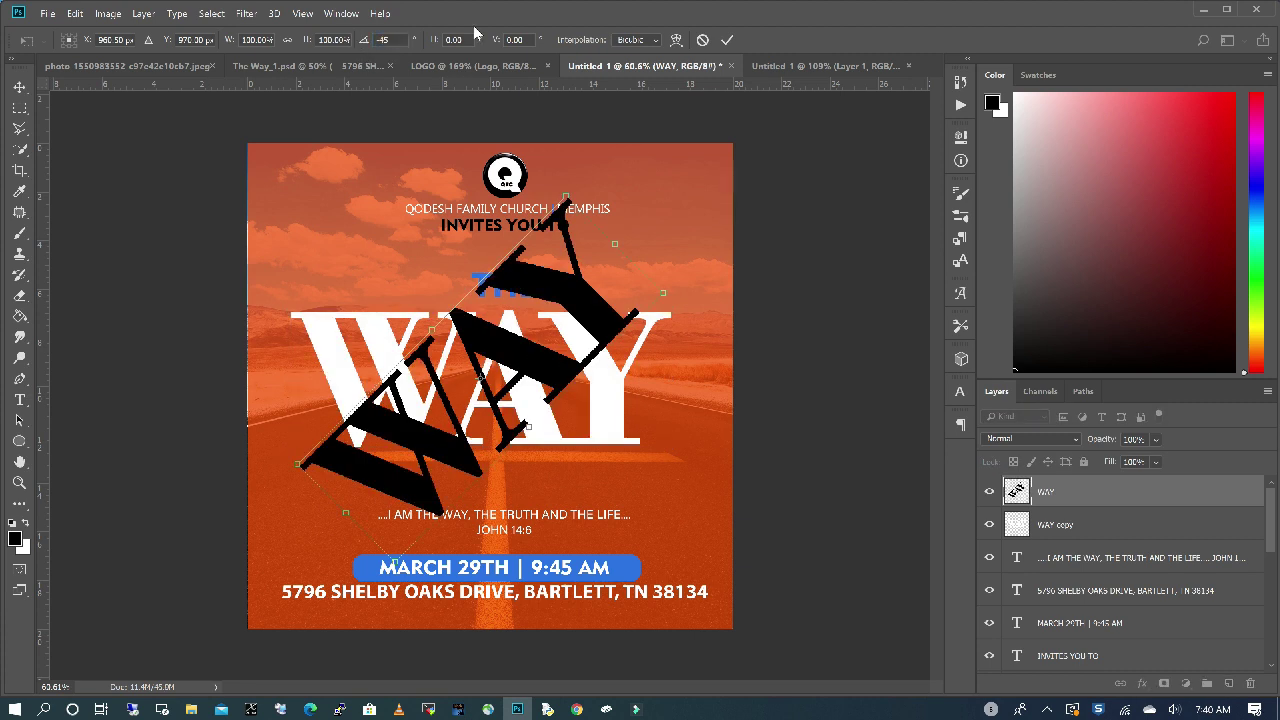
left_click_drag(1045, 491, 1073, 527)
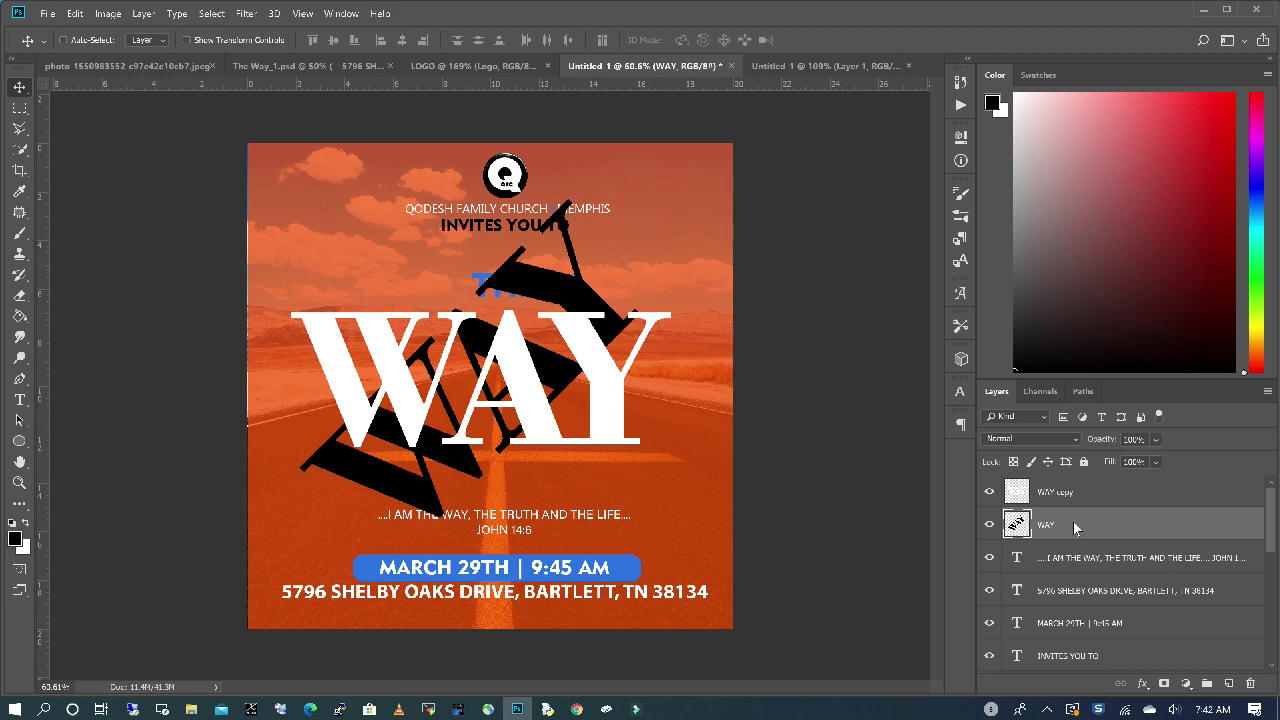
- Build a solid black extrusion by repeatedly duplicating the rotated black WAY layer with small downward offsets, making about 160 copies
key("ctrl+j")
key("ctrl+j")
key("ctrl+j")
key("ctrl+j")
key("ctrl+j")
key("ctrl+j")
key("ctrl+j")
key("ctrl+j")
key("ctrl+j")
key("ctrl+j")
key("ctrl+j")
key("ctrl+alt+shift+t")
key("ctrl+alt+shift+t")
key("ctrl+alt+shift+t")
key("ctrl+alt+shift+t")
key("ctrl+alt+shift+t")
key("ctrl+alt+shift+t")
key("ctrl+alt+shift+t")
key("ctrl+alt+shift+t")
key("ctrl+alt+shift+t")
key("ctrl+alt+shift+t")
key("ctrl+alt+shift+t")
key("ctrl+alt+shift+t")
key("ctrl+alt+shift+t")
key("ctrl+alt+shift+t")
key("ctrl+alt+shift+t")
key("ctrl+alt+shift+t")
key("ctrl+alt+shift+t")
key("ctrl+alt+shift+t")
key("ctrl+alt+shift+t")
key("ctrl+alt+shift+t")
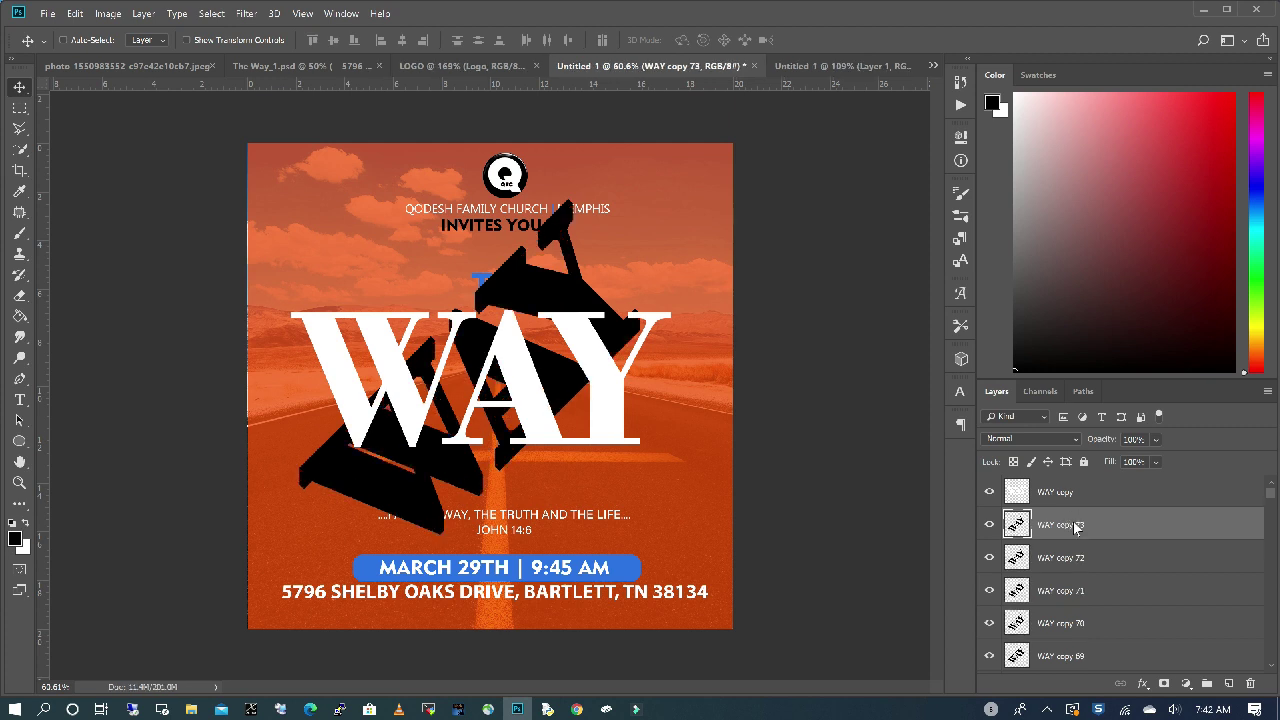
key("ctrl+alt+shift+t")
key("ctrl+alt+shift+t")
key("ctrl+alt+shift+t")
key("ctrl+alt+shift+t")
key("ctrl+alt+shift+t")
key("ctrl+alt+shift+t")
key("ctrl+alt+shift+t")
key("ctrl+alt+shift+t")
key("ctrl+alt+shift+t")
key("ctrl+alt+shift+t")
key("ctrl+alt+shift+t")
key("ctrl+alt+shift+t")
key("ctrl+alt+shift+t")
key("ctrl+alt+shift+t")
key("ctrl+alt+shift+t")
key("ctrl+alt+shift+t")
key("ctrl+alt+shift+t")
key("ctrl+alt+shift+t")
key("ctrl+alt+shift+t")
key("ctrl+alt+shift+t")
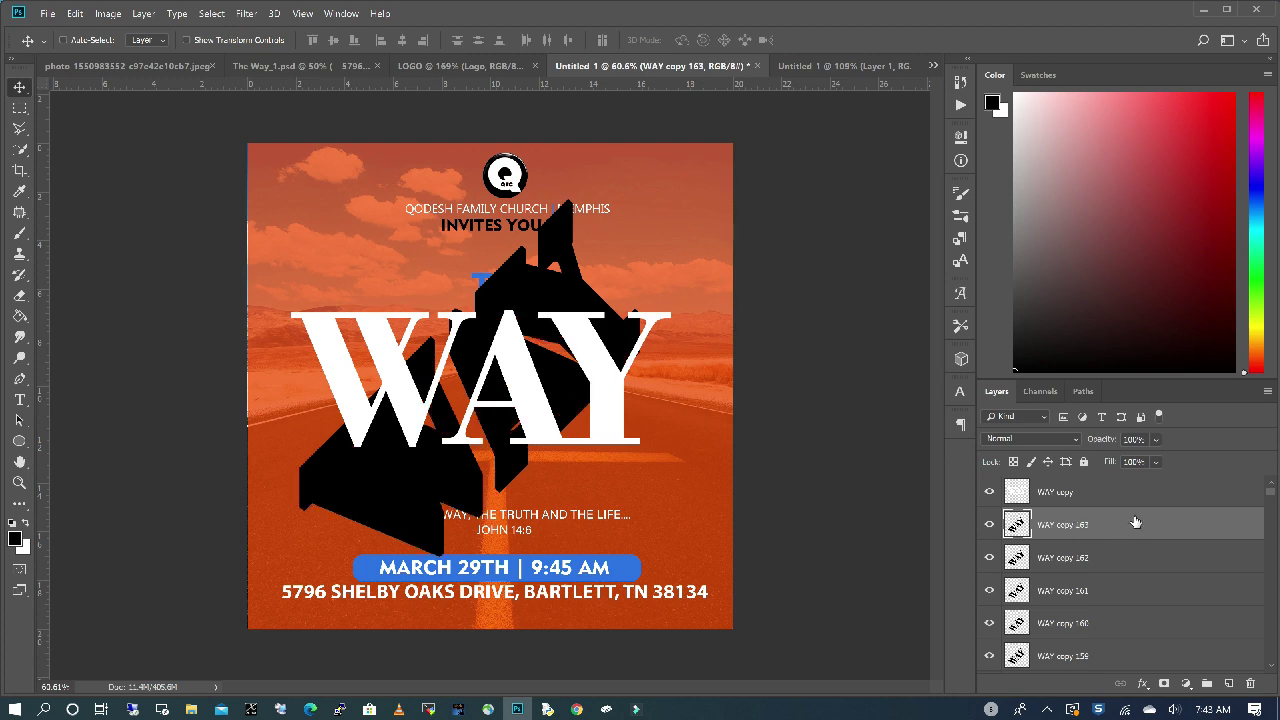
- Merge all the rotated black WAY layers, from the newest copy down to the original, into one layer
left_click_drag(1270, 491, 1272, 647)
left_click(1067, 587, "shift")
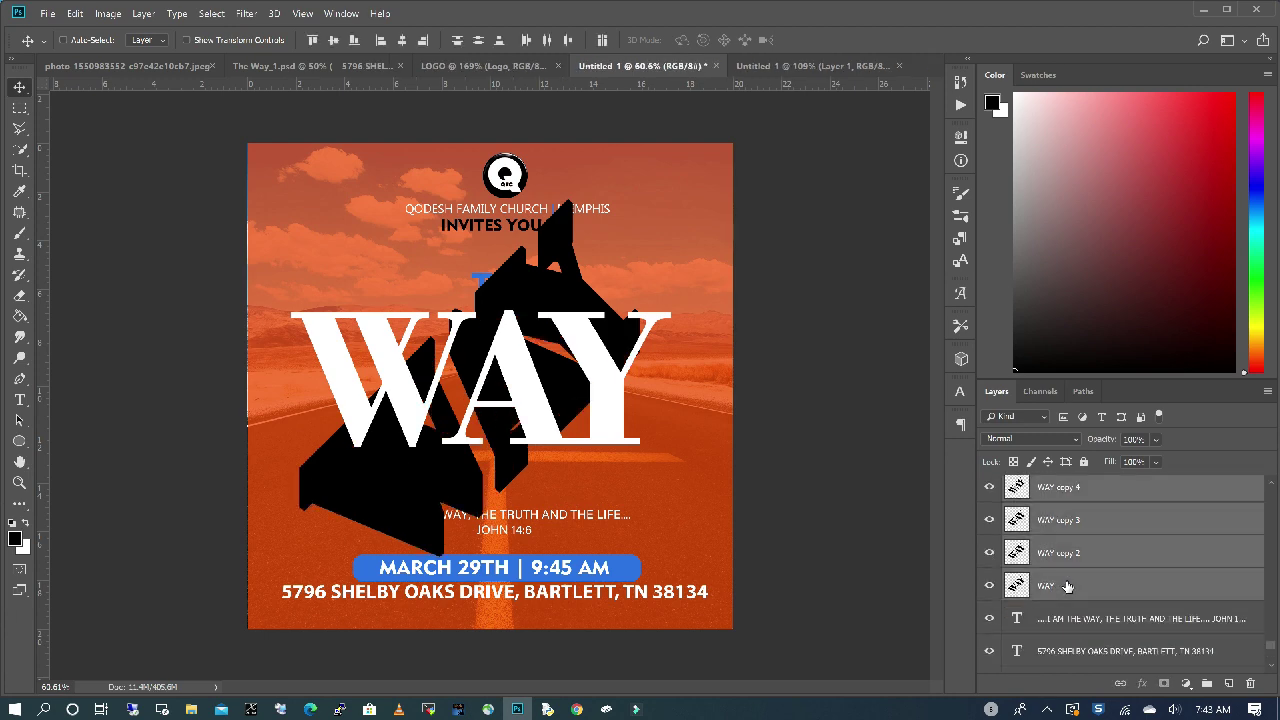
right_click(1068, 587)
left_click(968, 494)
scroll(1086, 551, "up", 5)
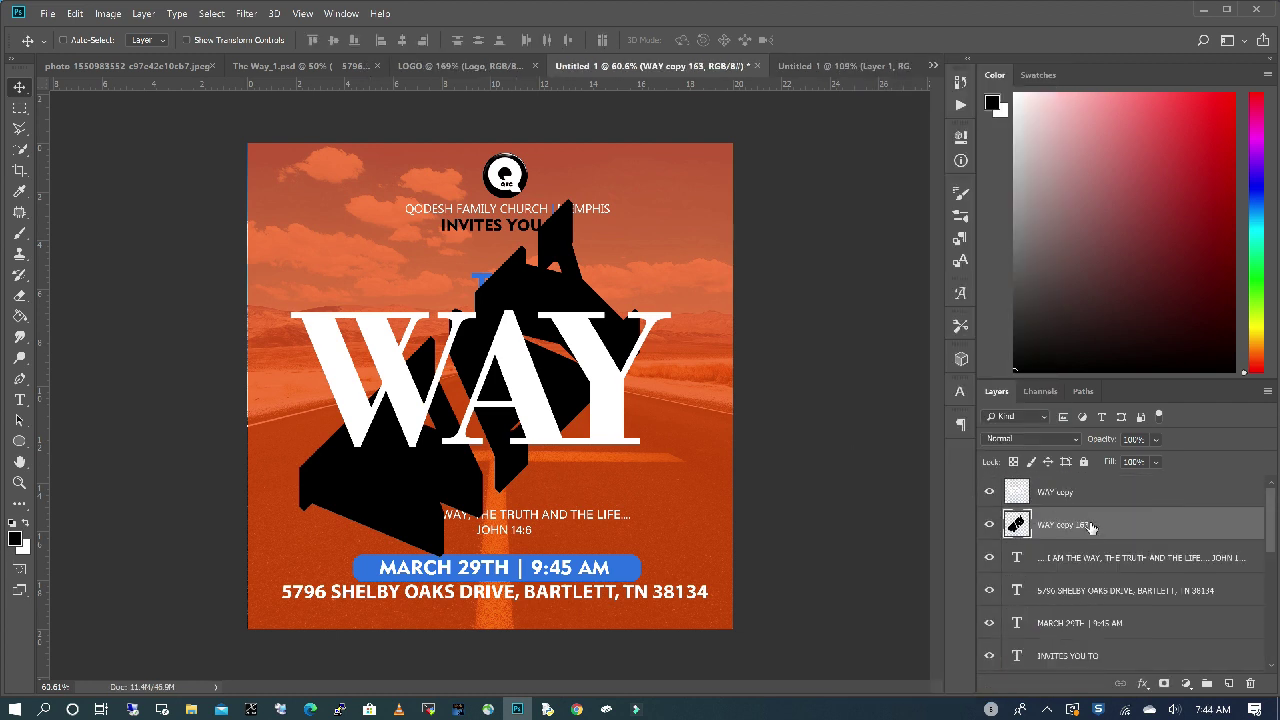
- Lengthen the black extrusion downwards by placing a duplicate of it slightly lower and merging both layers
key("ctrl+j")
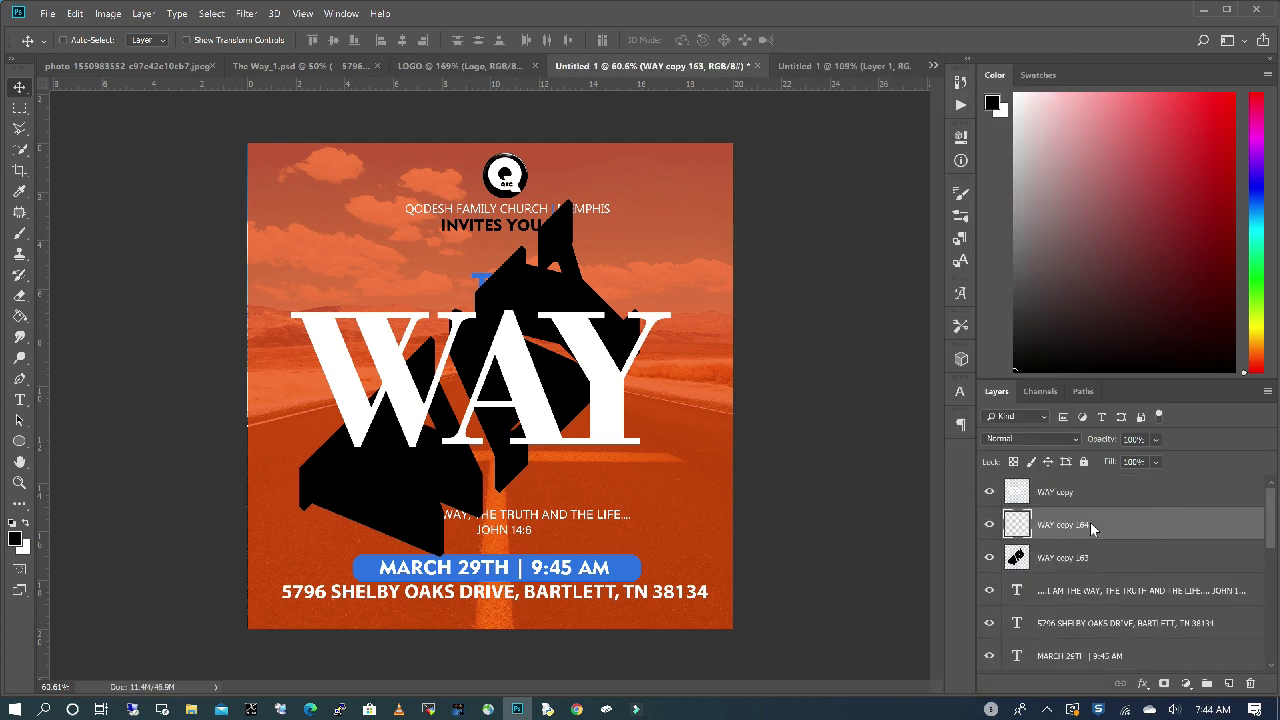
left_click_drag(523, 294, 334, 532)
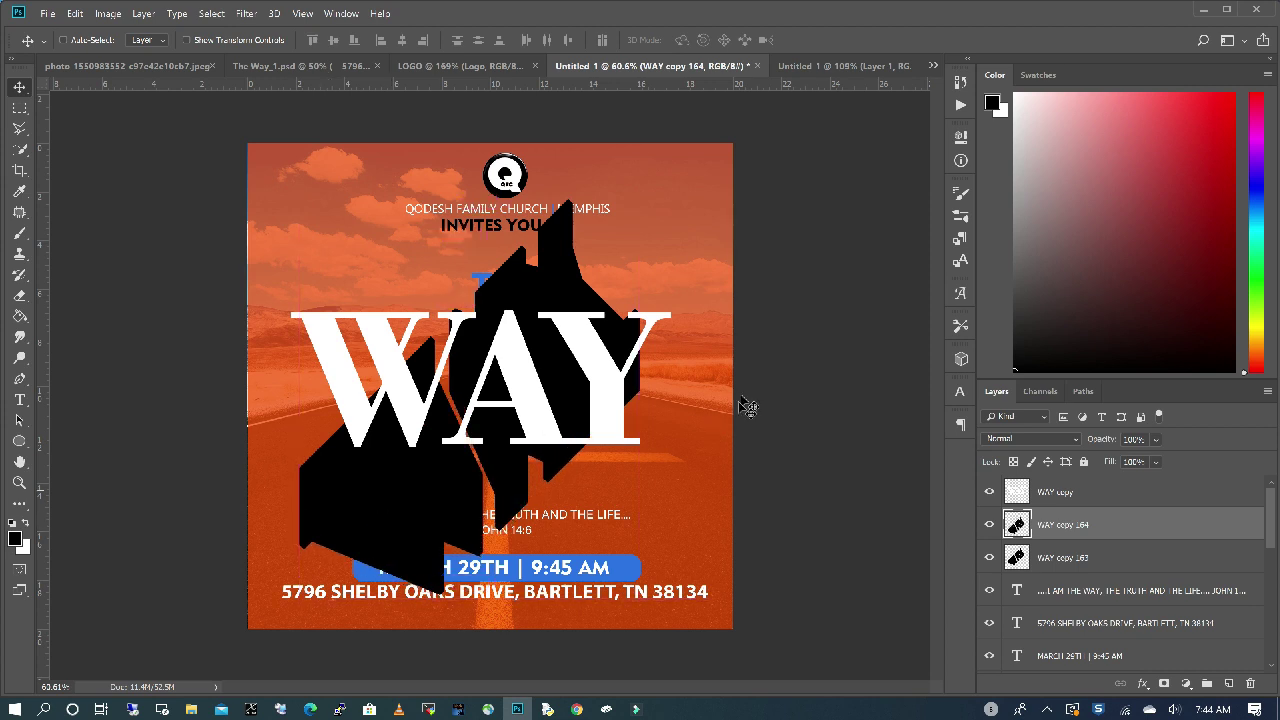
left_click(1107, 556, "shift")
right_click(1107, 556)
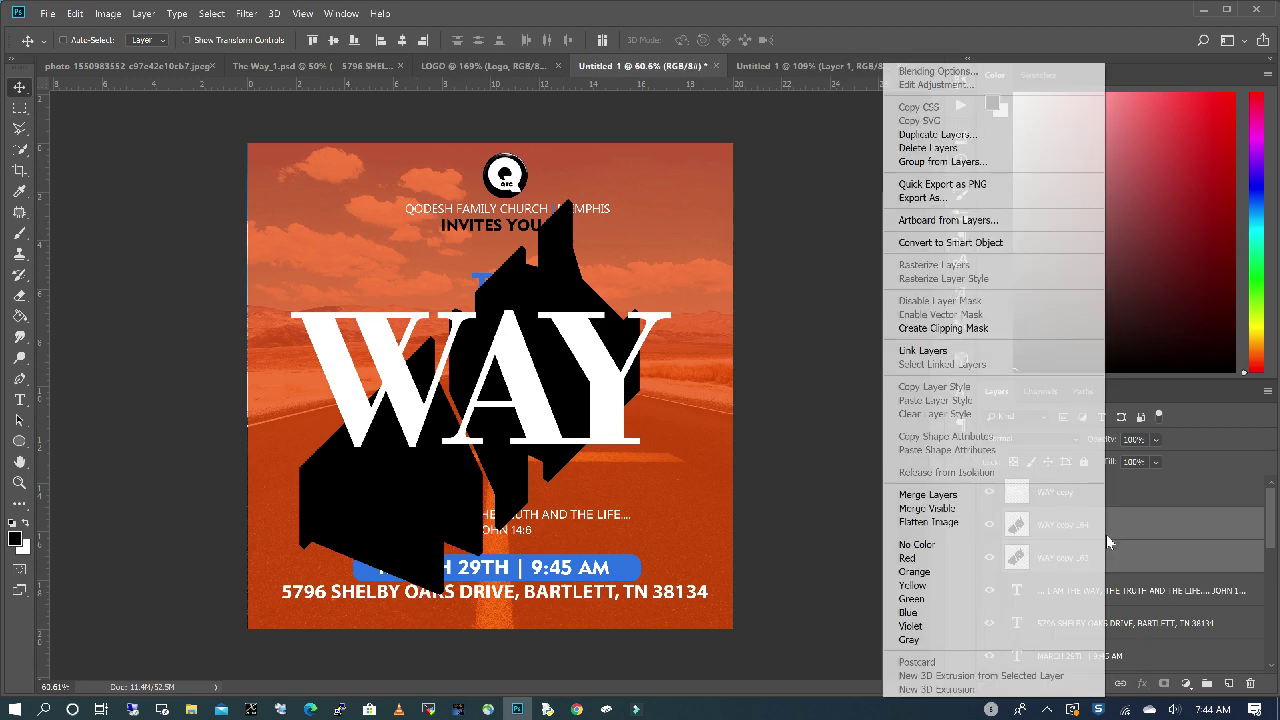
left_click(928, 496)
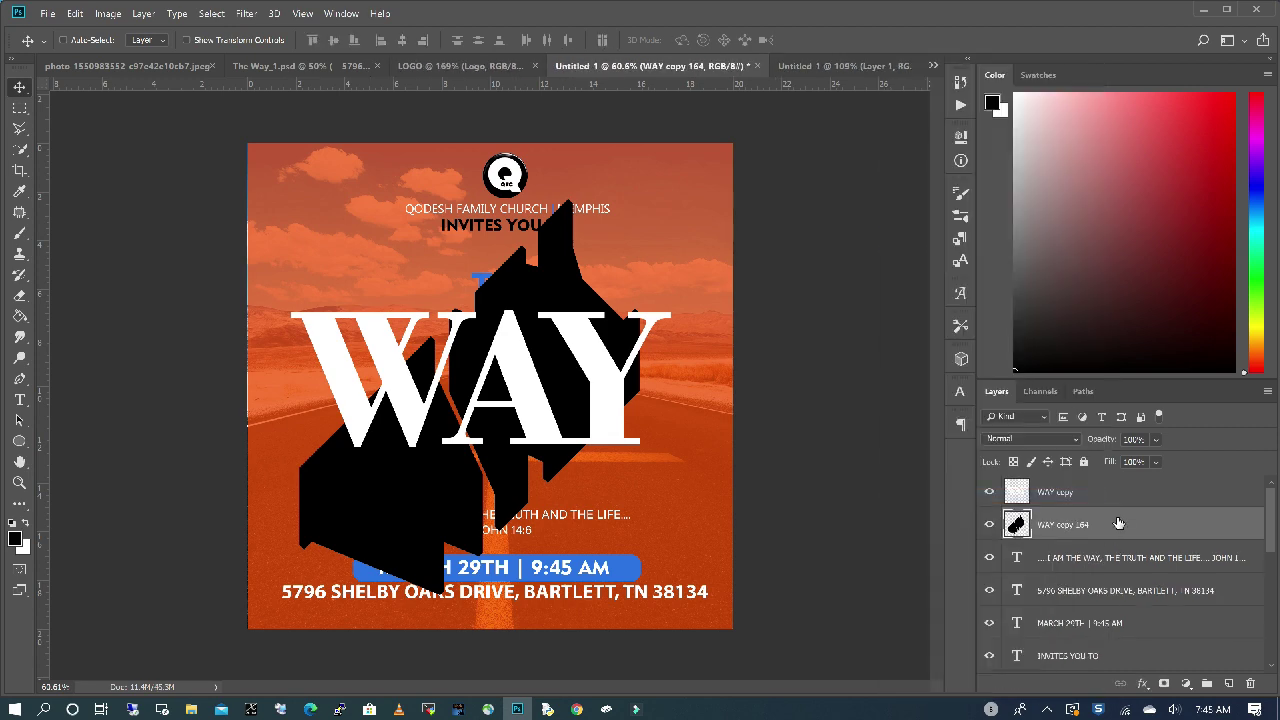
- Extend the black extrusion straight down to the poster's lower edge with another lowered duplicate, merged into it
key("ctrl+j")
key("ctrl+z")
key("ctrl+j")
left_click_drag(437, 499, 437, 573)
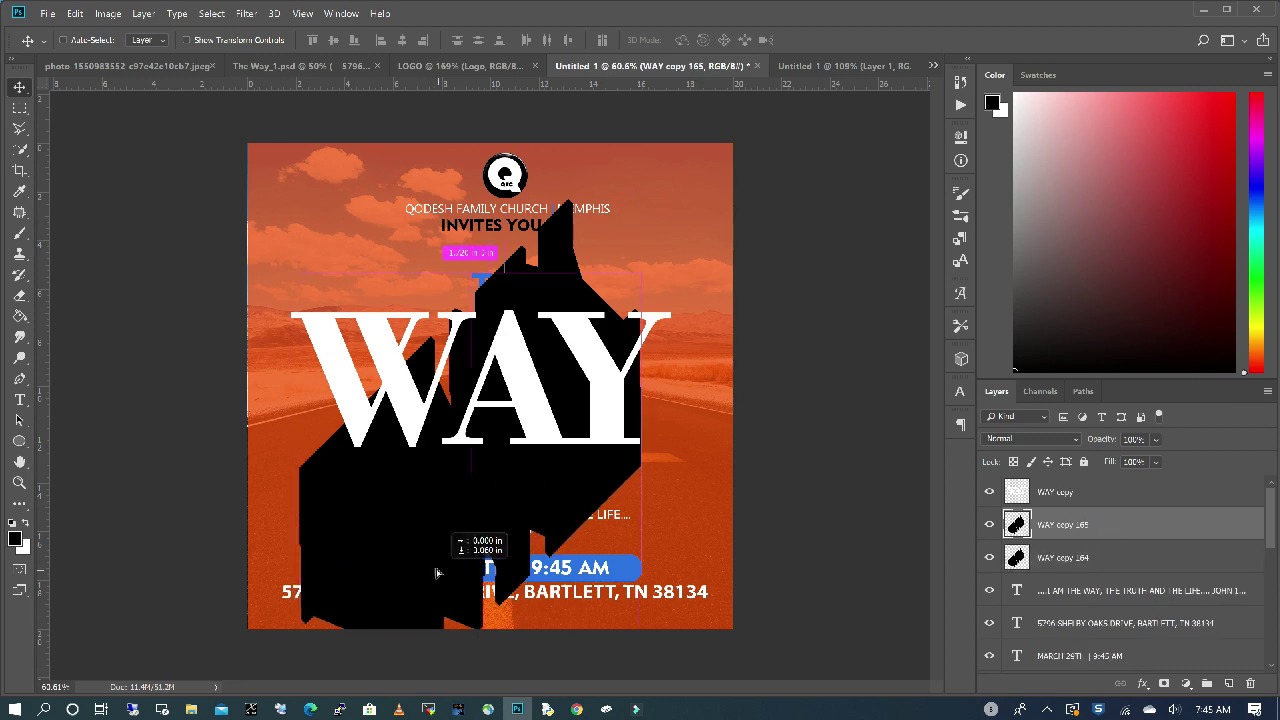
left_click(1100, 558, "shift")
right_click(1100, 558)
left_click(928, 491)
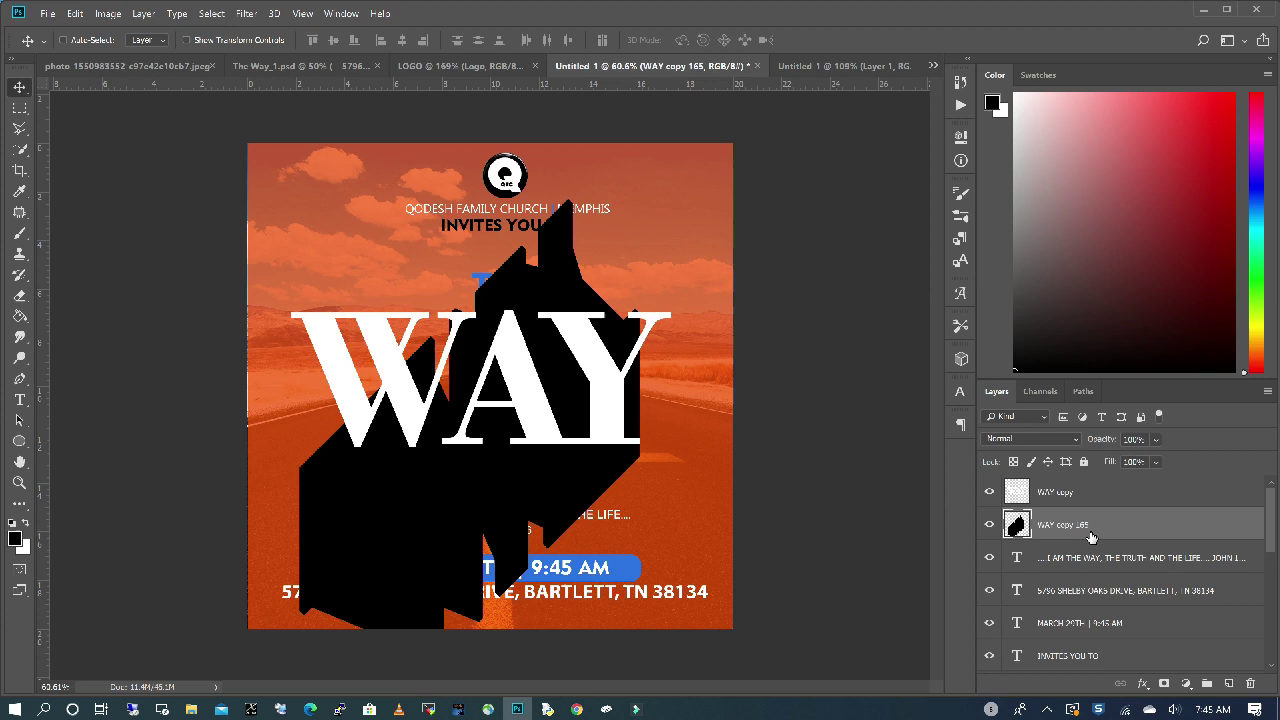
- Thicken the lower part of the black WAY extrusion with one more duplicate shifted straight down, and merge the two layers
key("ctrl+j")
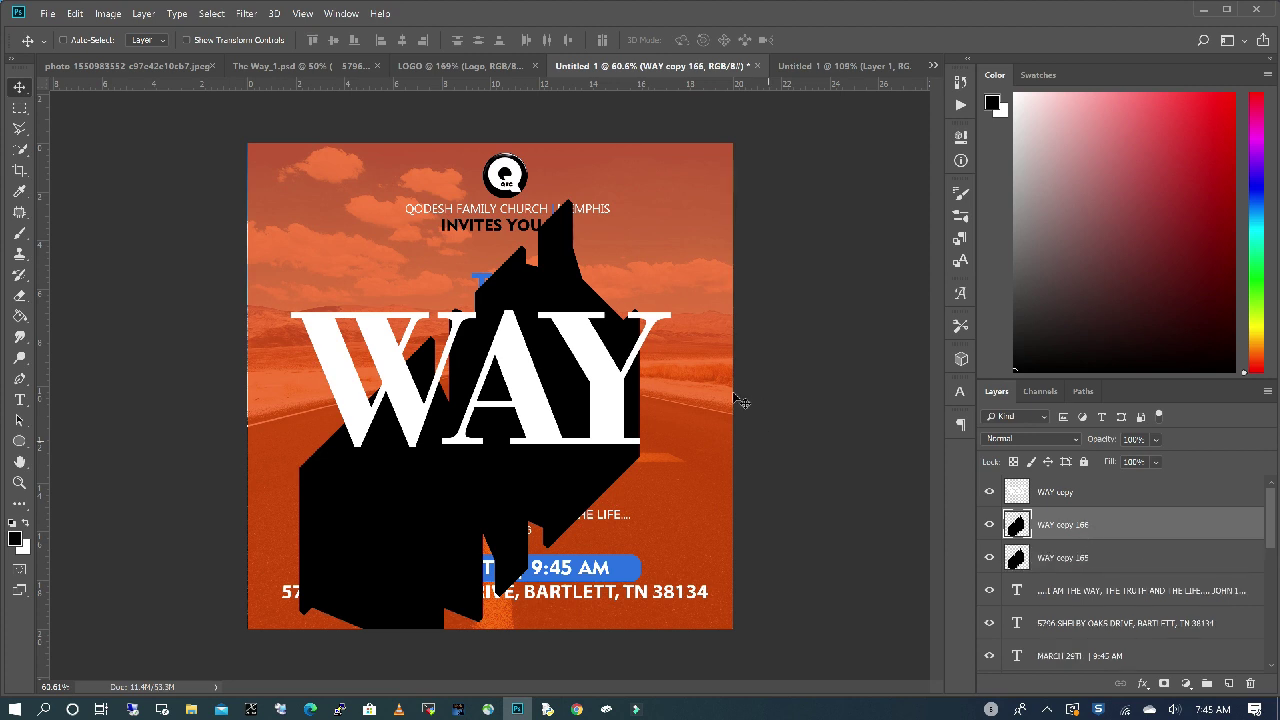
left_click_drag(398, 543, 396, 616)
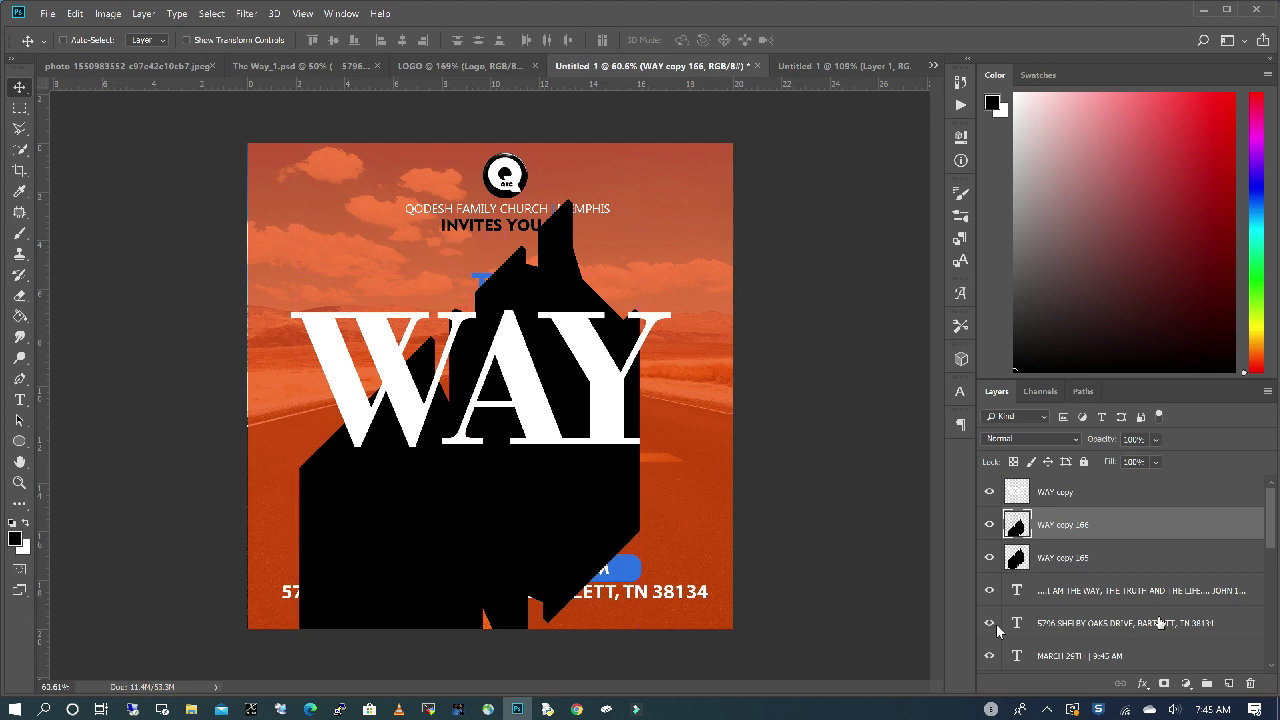
left_click(1080, 558, "shift")
right_click(1080, 556)
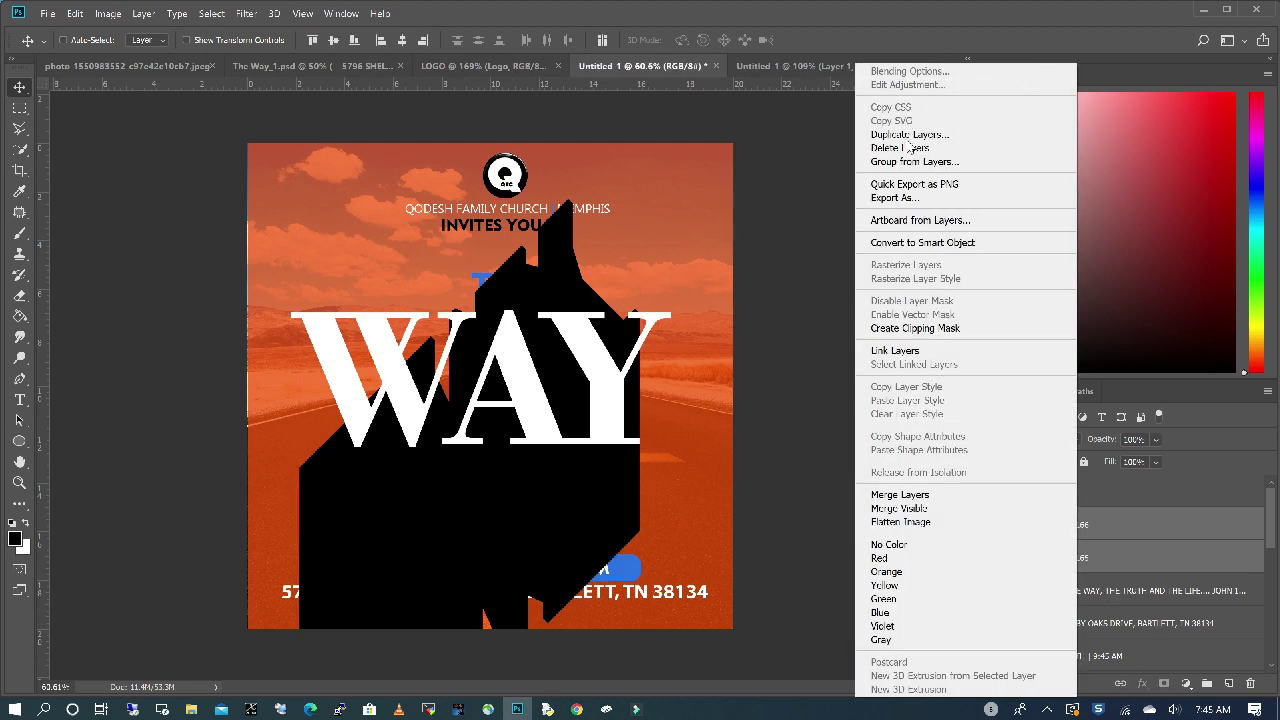
left_click(930, 495)
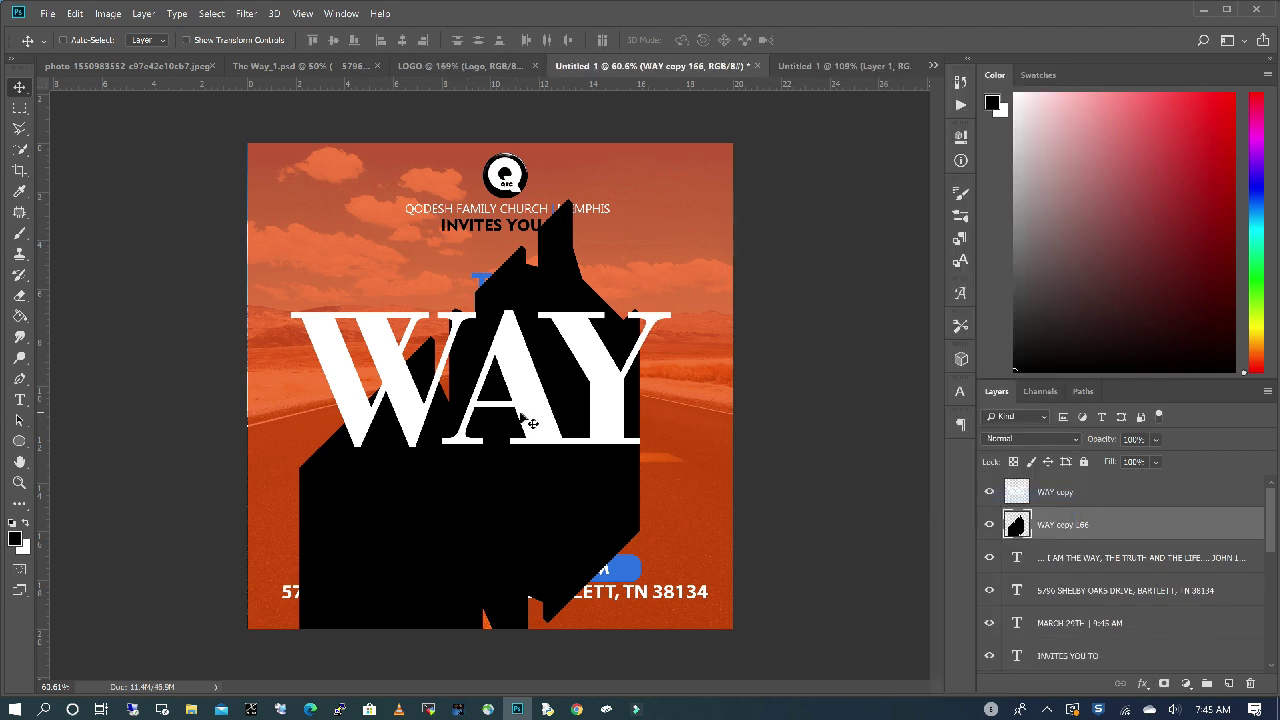
- Rotate the merged black WAY extrusion by 45° and align it directly behind the white WAY lettering
key("ctrl+t")
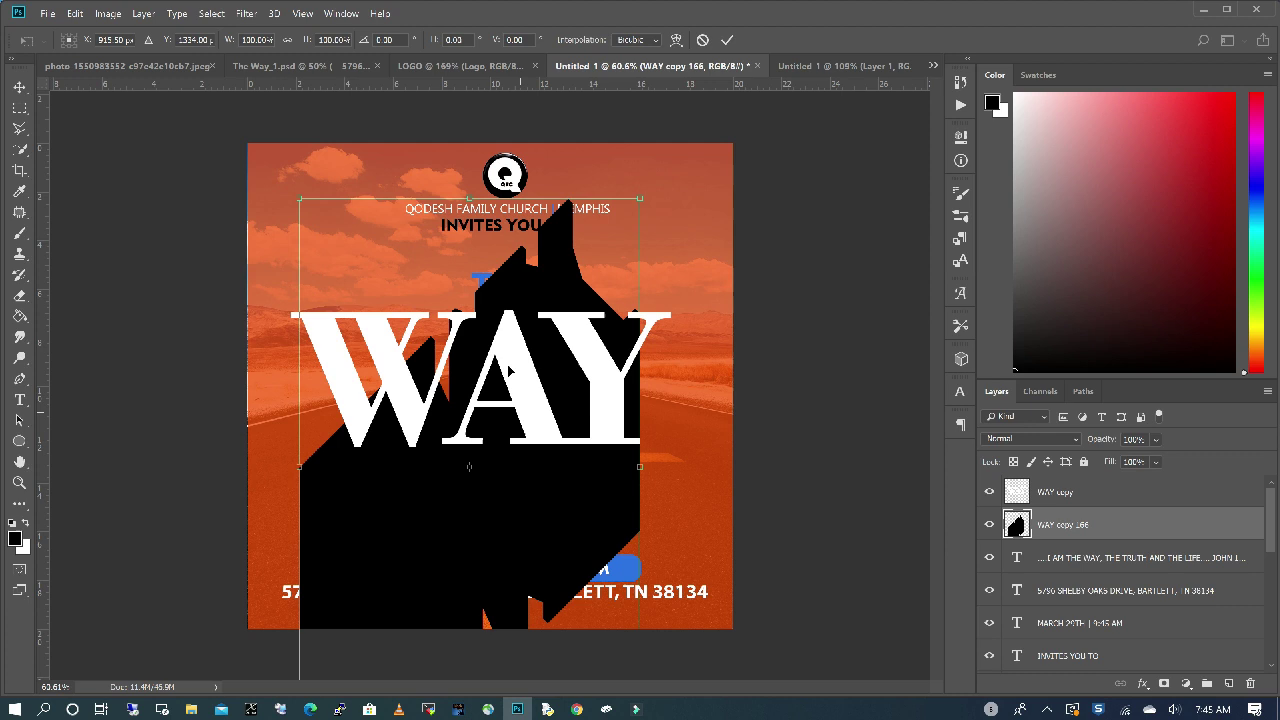
left_click(372, 40)
type("45")
key("Return")
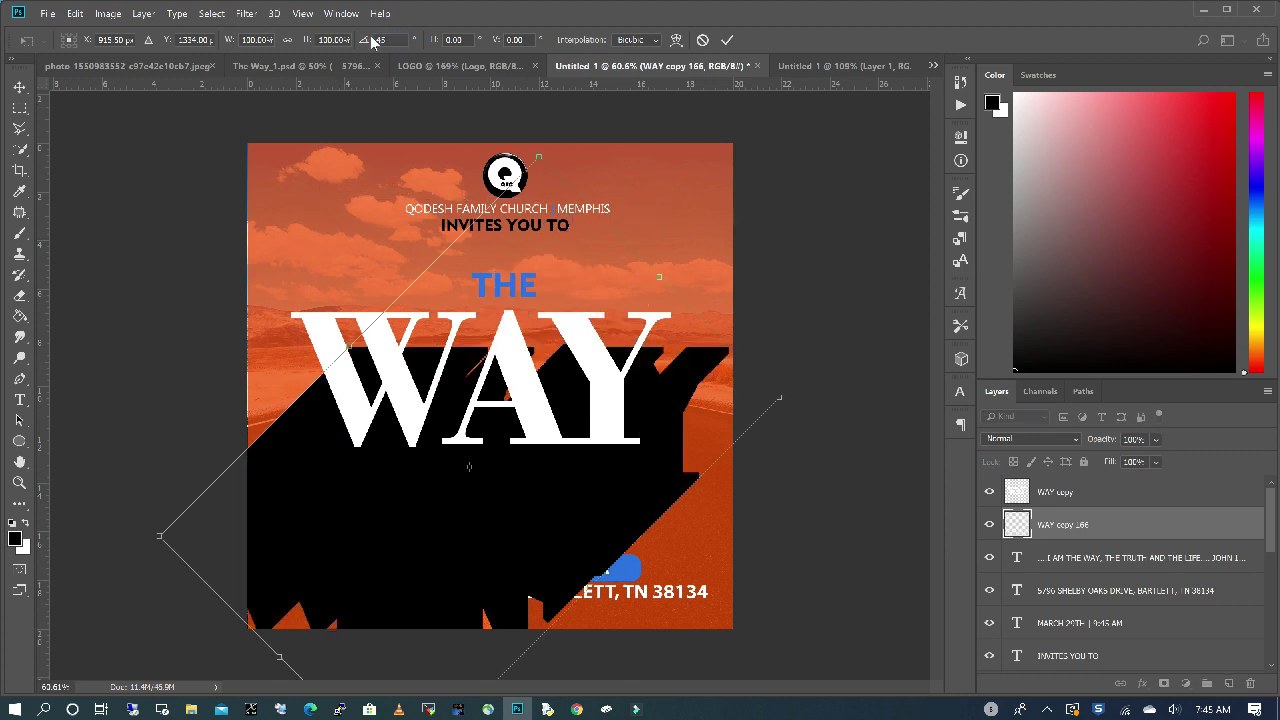
left_click_drag(562, 535, 502, 497)
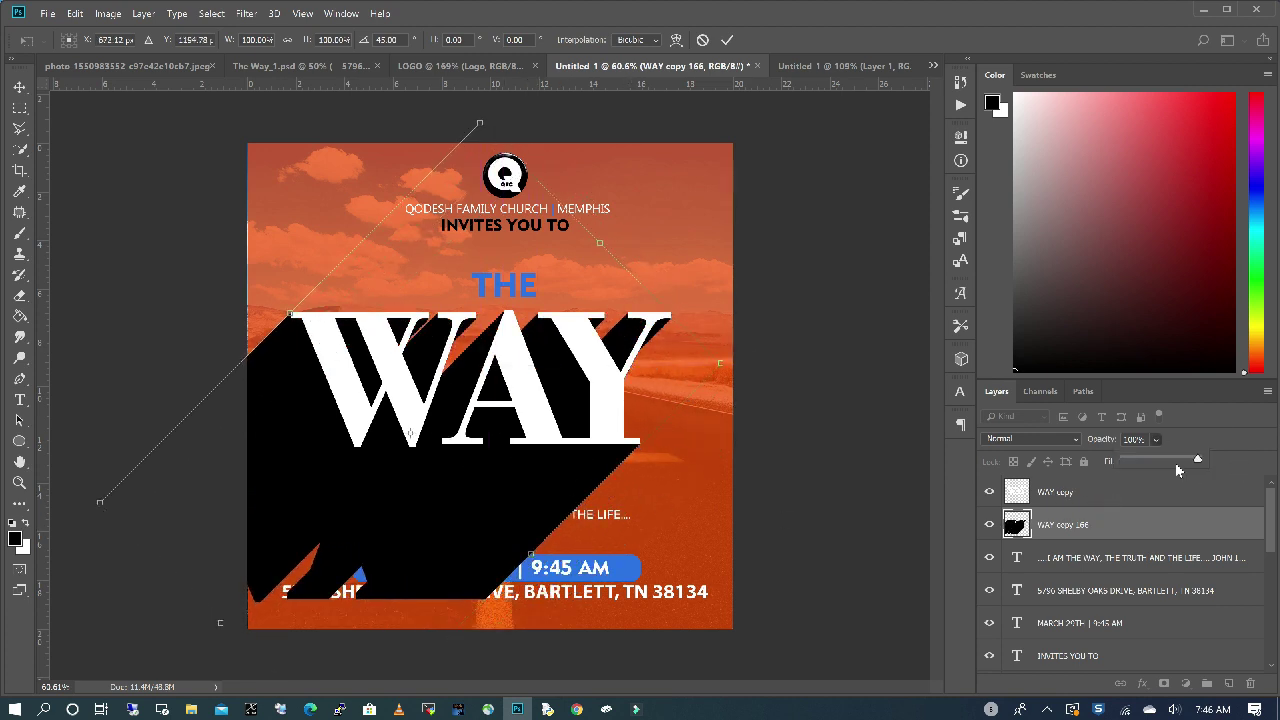
- Set the WAY shadow's opacity to 39% and fade out its lower end with a soft round 369 px eraser
left_click_drag(1176, 463, 1153, 466)
key("Return")
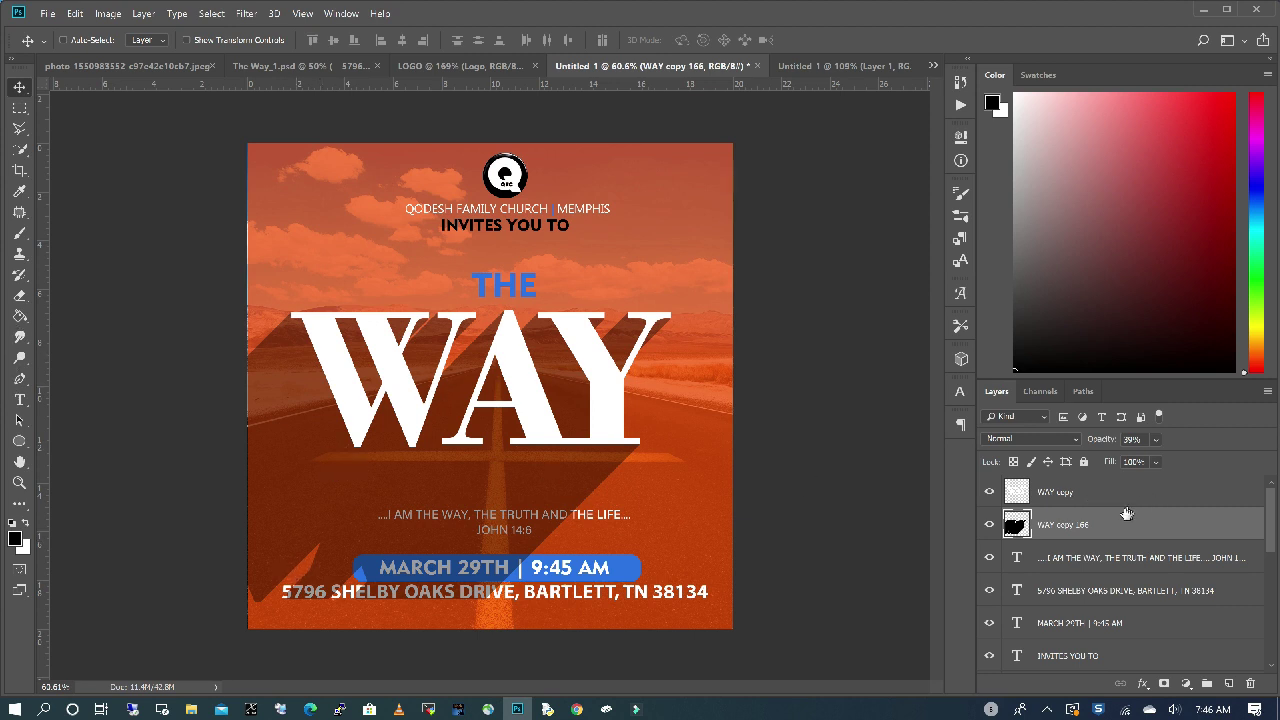
left_click(19, 297)
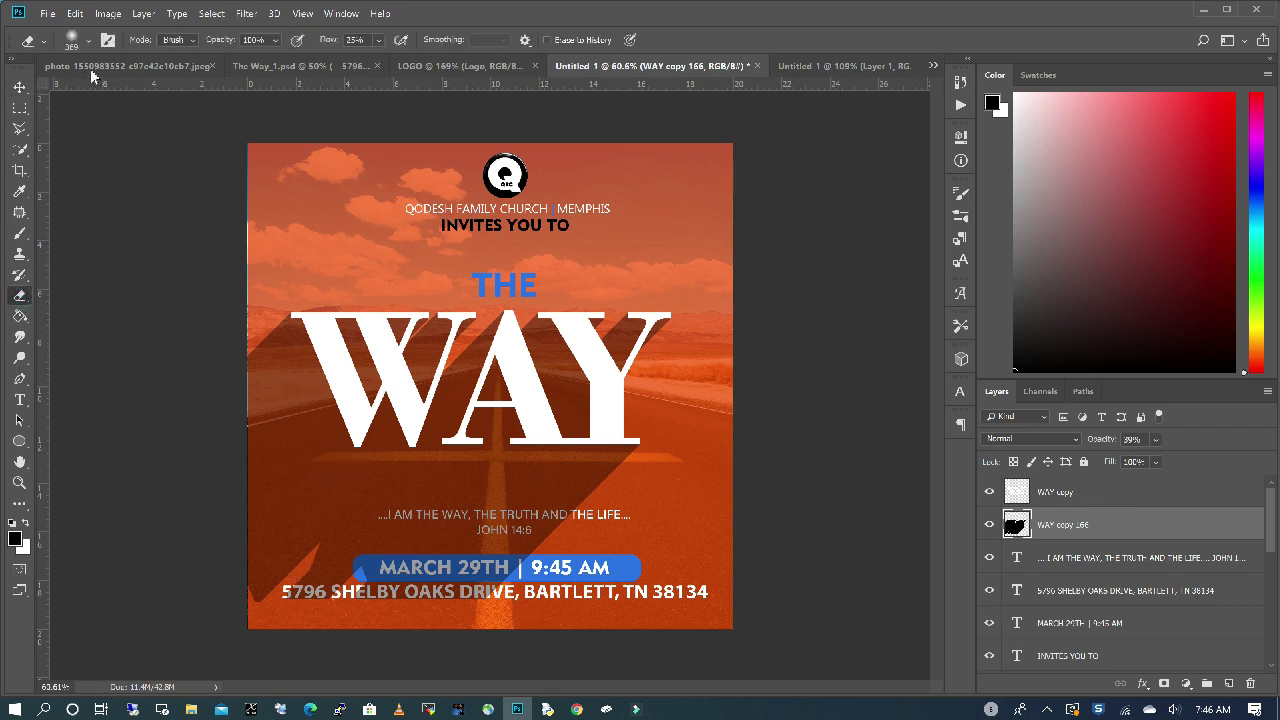
left_click(88, 39)
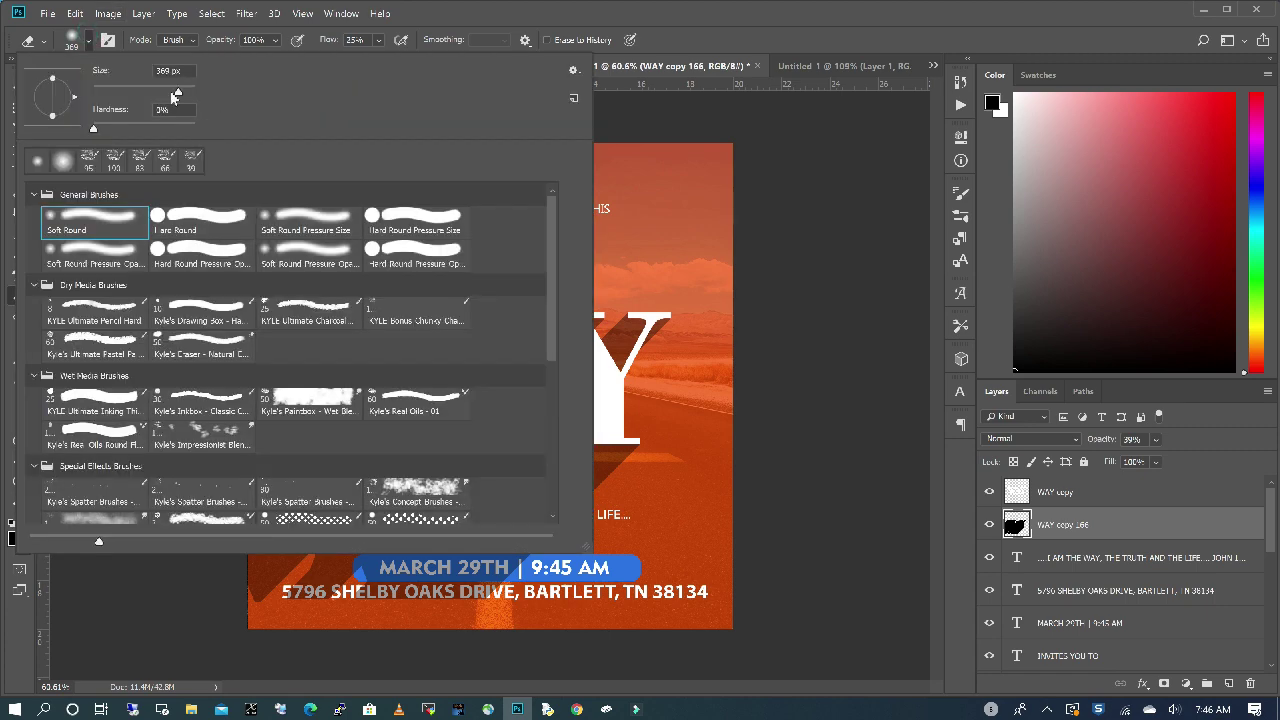
left_click(816, 287)
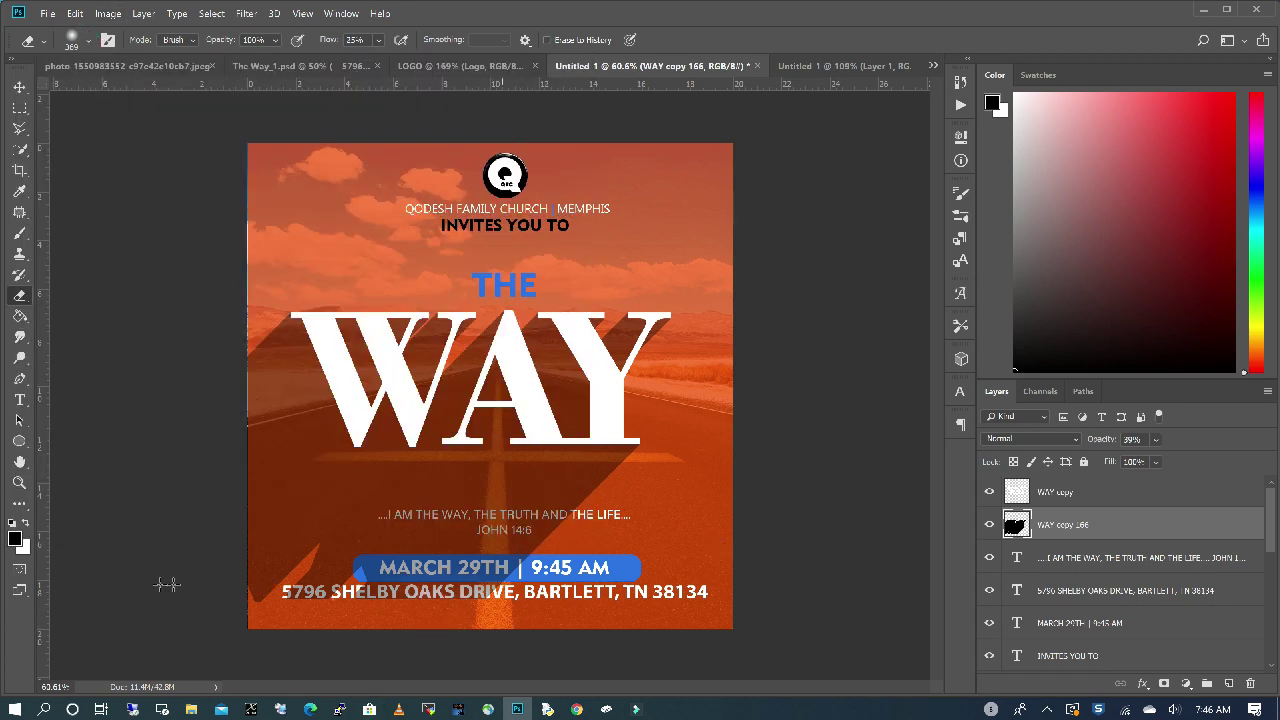
mouse_move(618, 621)
left_mouse_down()
mouse_move(156, 563)
mouse_move(457, 620)
left_mouse_up()
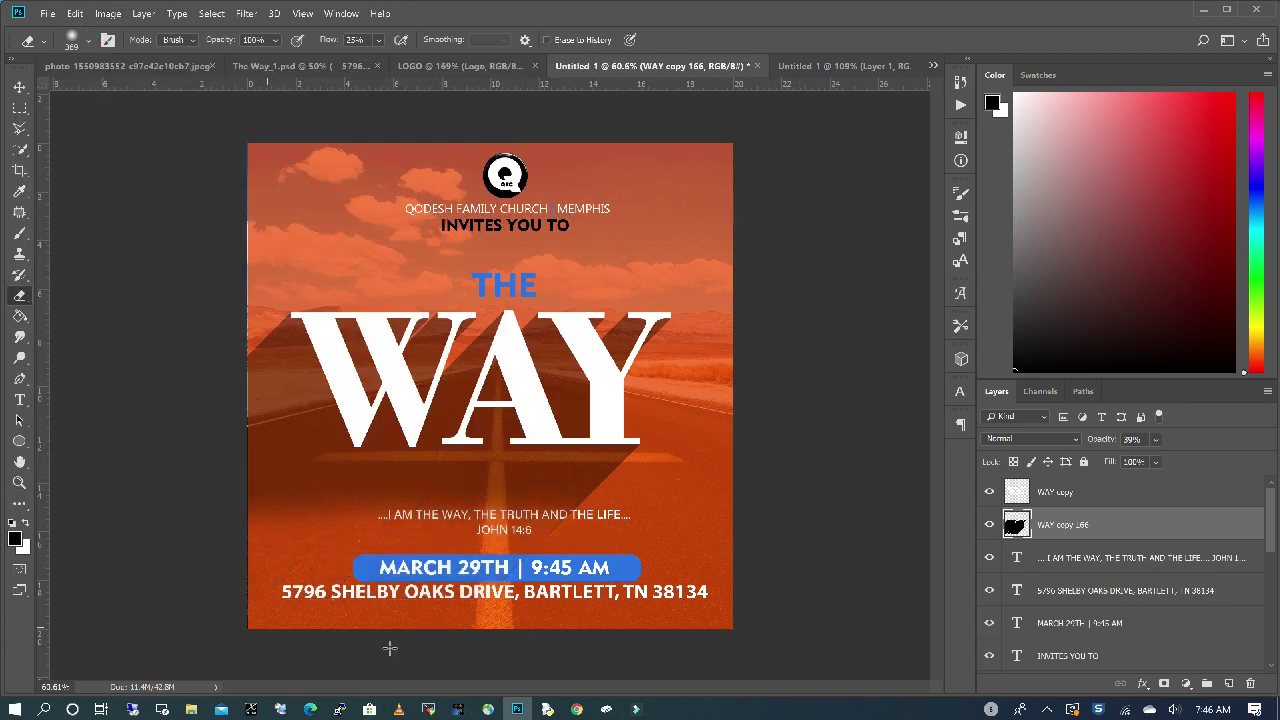
- Compare the poster with The Way_1.psd and reduce the WAY shadow's fill to 64%
left_click(327, 67)
left_click(738, 65)
left_click_drag(1189, 478, 1174, 486)
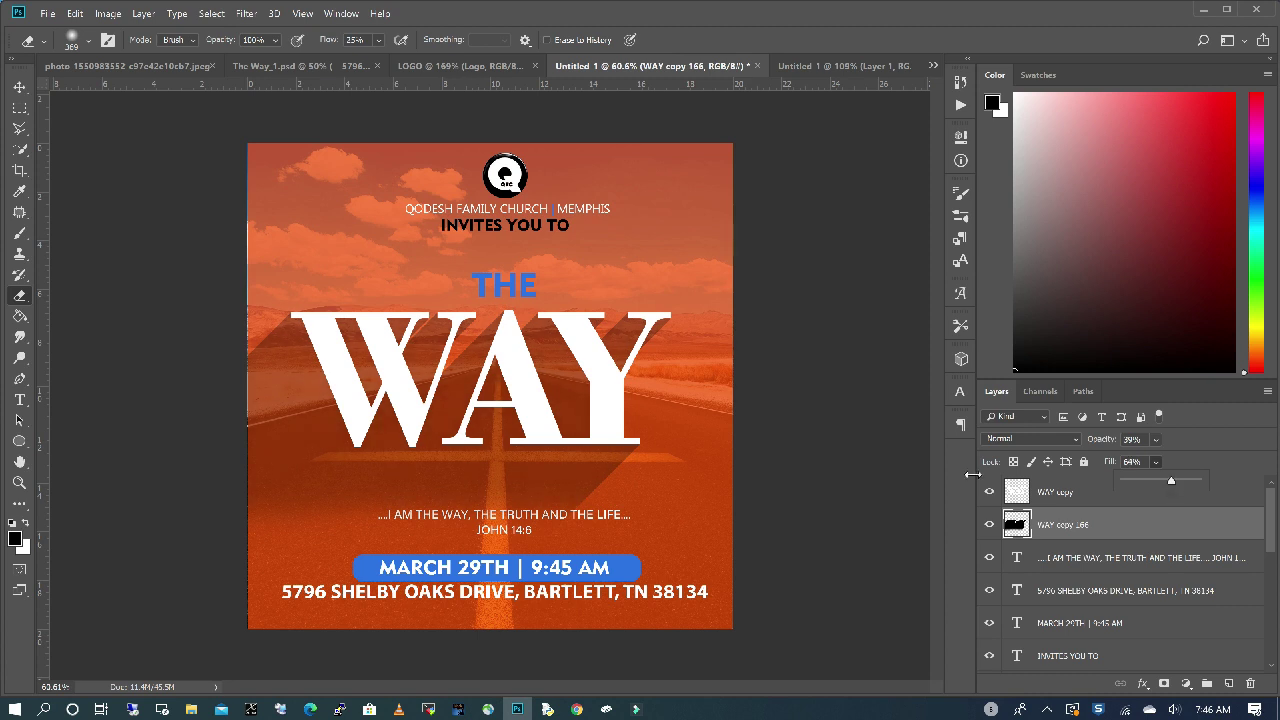
left_click(862, 446)
left_click(19, 87)
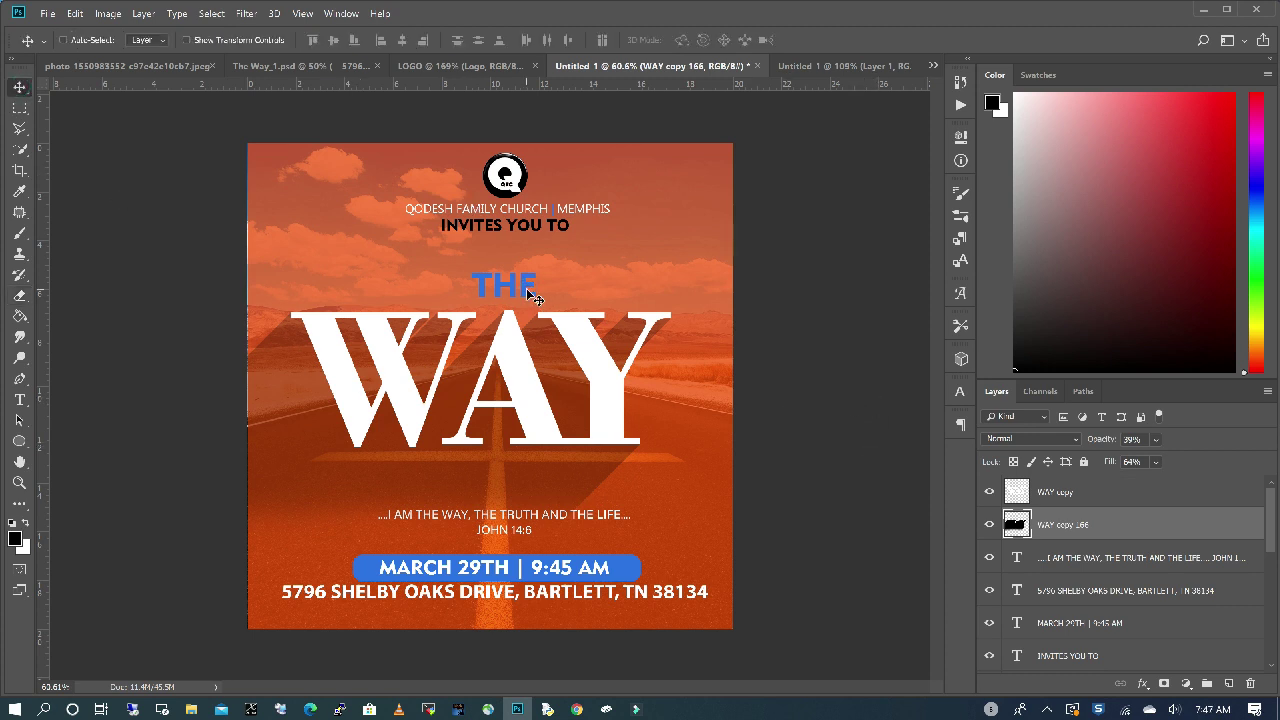
- Duplicate the THE text layer, colour one copy black and place it beneath the blue THE
scroll(1114, 574, "down", 3)
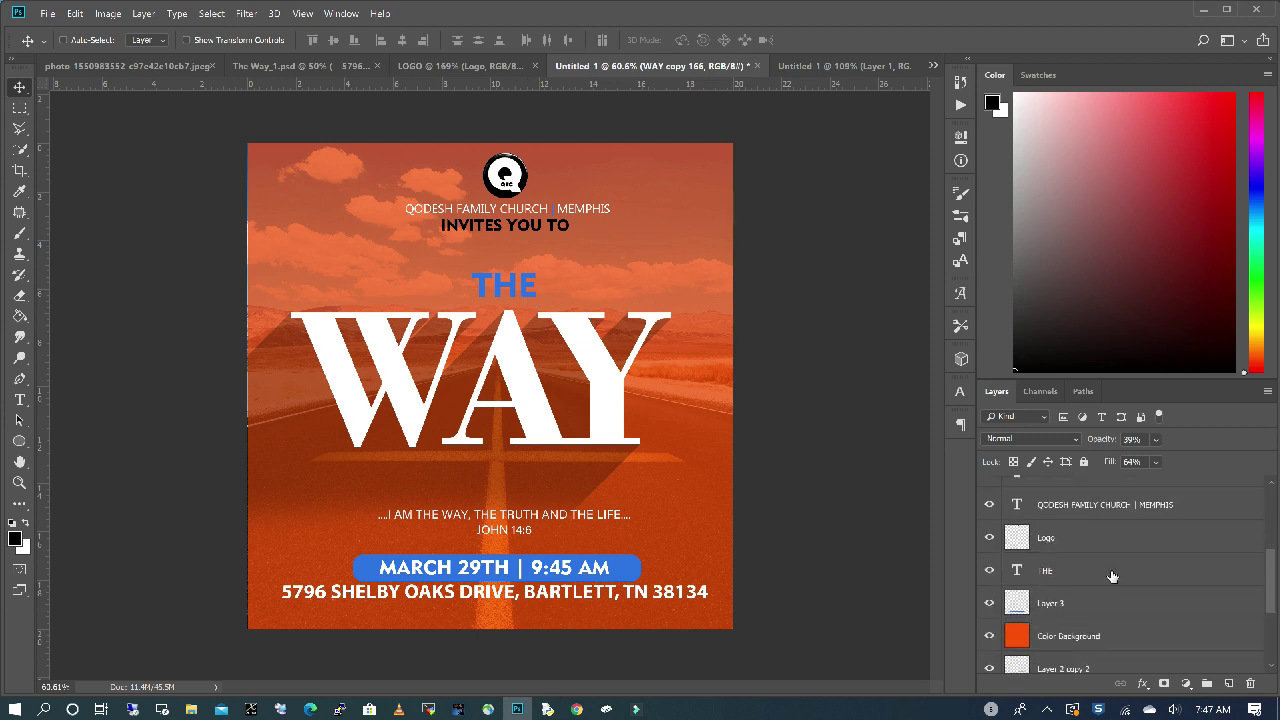
left_click(1111, 571)
key("ctrl+j")
double_click(1017, 570)
key("alt+BackSpace")
left_click(21, 88)
left_click_drag(1060, 571, 1077, 611)
- Rotate the black THE copy by -45° and rasterize its layer
key("ctrl+t")
left_click(390, 40)
type("-45")
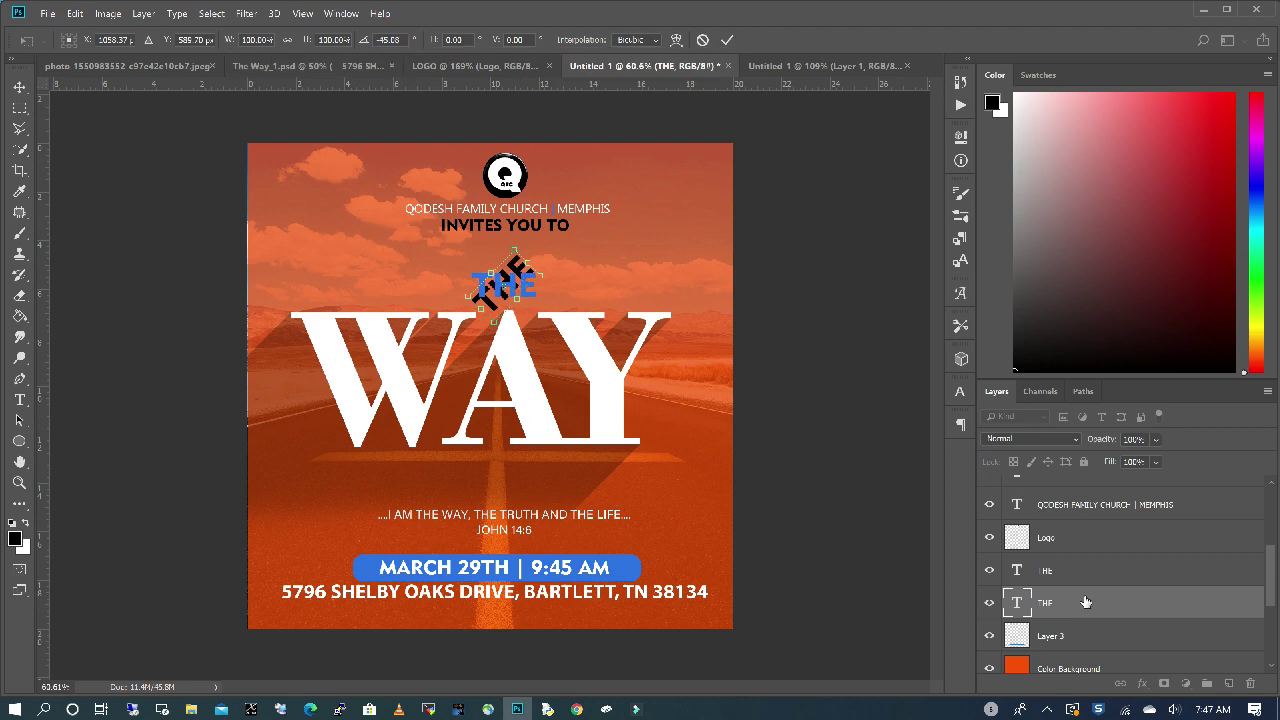
key("Return")
right_click(1068, 610)
left_click(900, 238)
- Build a black extrusion for THE by repeatedly duplicating the rotated black layer with a small downward offset, making about 139 copies
key("ctrl+alt+t")
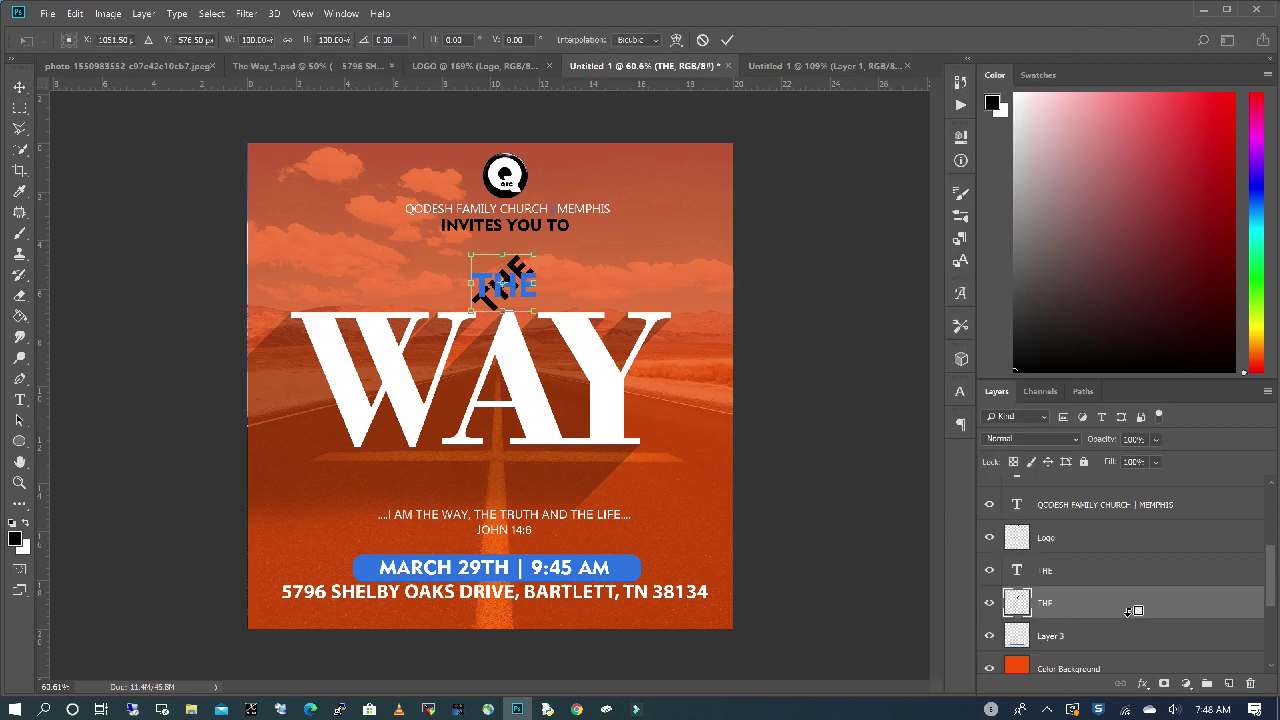
key("Return")
key("ctrl+shift+alt+t")
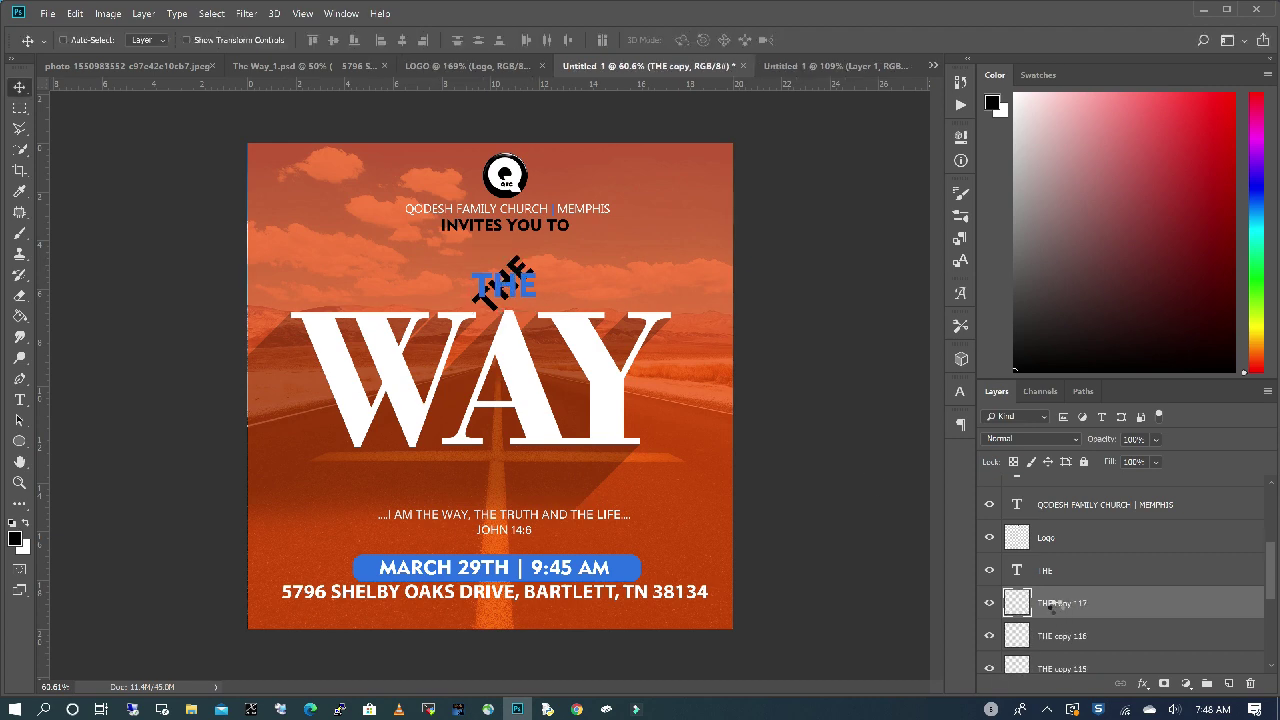
key("ctrl+shift+alt+t")
key("ctrl+shift+alt+t")
key("ctrl+shift+alt+t")
key("ctrl+shift+alt+t")
key("ctrl+shift+alt+t")
key("ctrl+shift+alt+t")
key("ctrl+shift+alt+t")
key("ctrl+shift+alt+t")
key("ctrl+shift+alt+t")
key("ctrl+shift+alt+t")
key("ctrl+shift+alt+t")
key("ctrl+shift+alt+t")
key("ctrl+shift+alt+t")
key("ctrl+shift+alt+t")
key("ctrl+shift+alt+t")
key("ctrl+shift+alt+t")
key("ctrl+shift+alt+t")
key("ctrl+shift+alt+t")
key("ctrl+shift+alt+t")
key("ctrl+shift+alt+t")
- Merge all the rotated black THE layers, from the newest copy down to the original, into one layer
scroll(1060, 600, "down", 20)
left_click(1066, 554, "shift")
right_click(1068, 554)
left_click(894, 494)
- Rotate the merged black THE extrusion by 45° and align it directly behind the blue THE
left_click_drag(481, 252, 556, 308)
key("ctrl+t")
key("Escape")
key("ctrl+t")
left_click(366, 42)
type("45")
left_click(19, 87)
left_click(653, 294)
left_click_drag(676, 330, 658, 325)
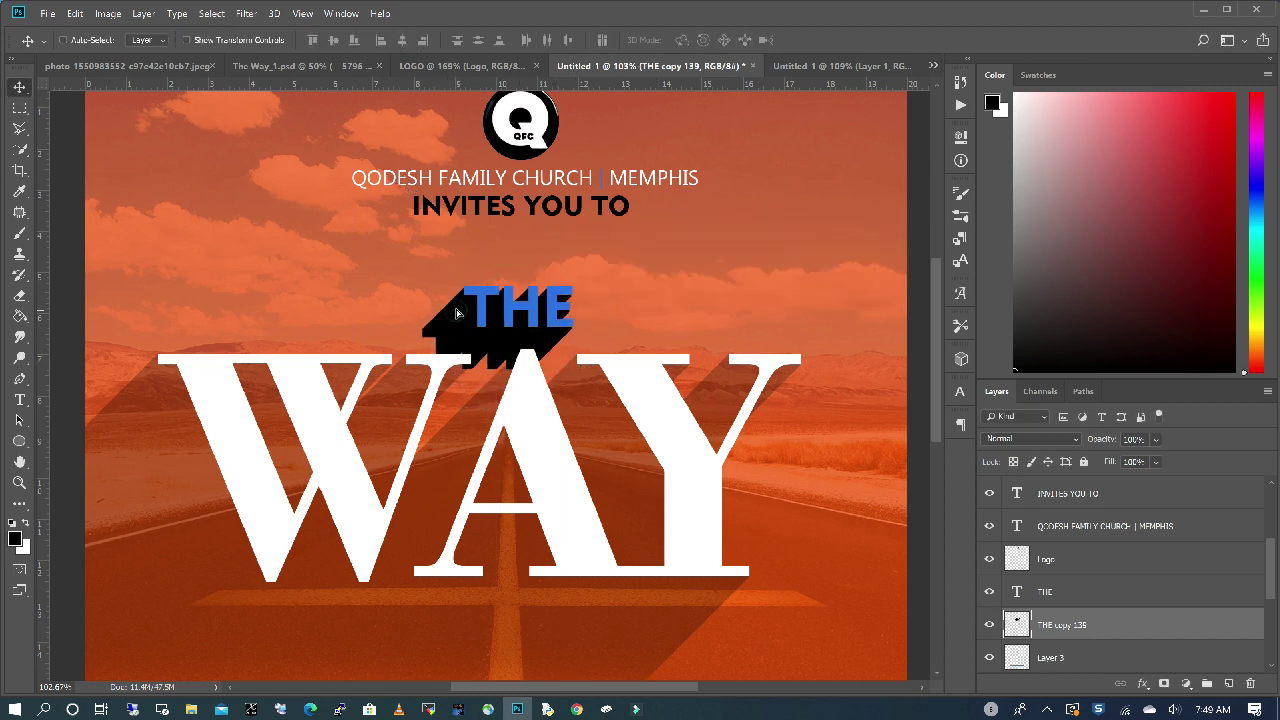
- Lengthen the THE extrusion with a duplicate placed further down its diagonal, and merge both layers
left_click_drag(455, 316, 437, 365)
scroll(400, 335, "up", 5)
left_click(1150, 657, "shift")
key("ctrl+e")
scroll(1194, 571, "down", 1)
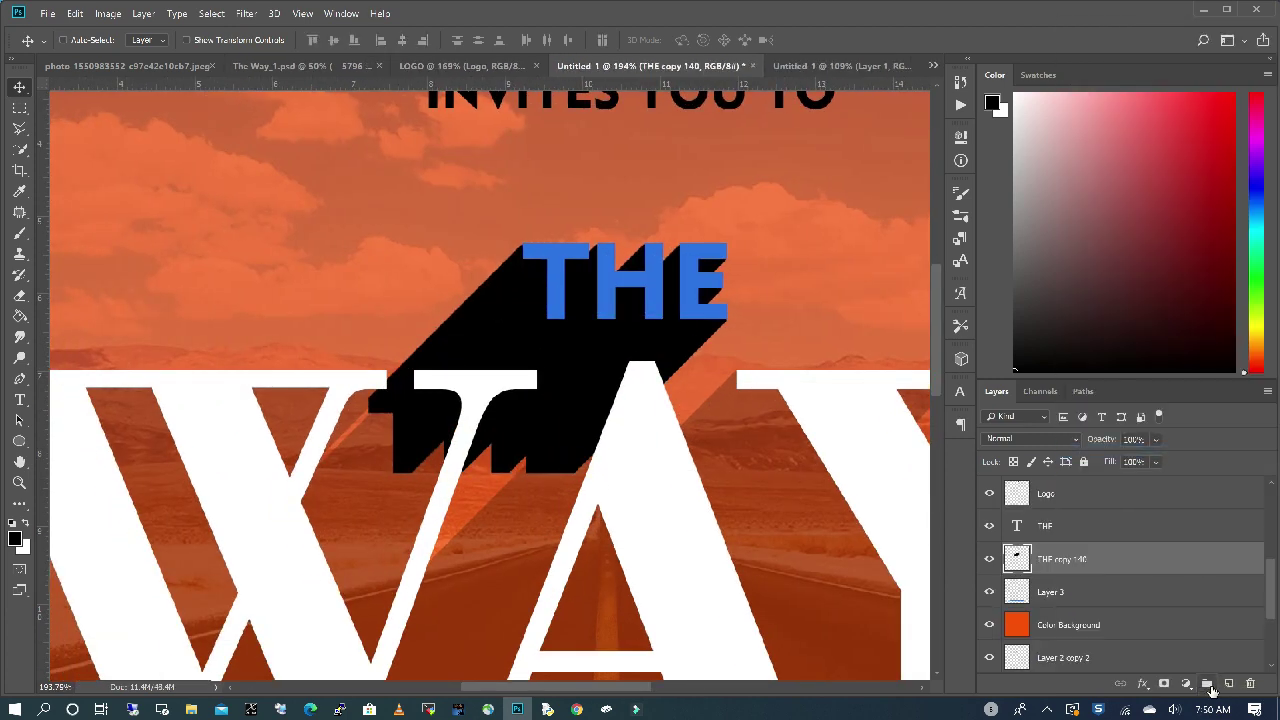
- Extend the THE extrusion diagonally down behind the W and A with another offset duplicate, merged into it
left_click_drag(513, 327, 371, 469)
left_click(1123, 591, "shift")
right_click(1123, 585)
left_click(986, 495)
- Set the THE shadow's opacity to 42%
left_click(1155, 439)
left_click_drag(1222, 463, 1148, 466)
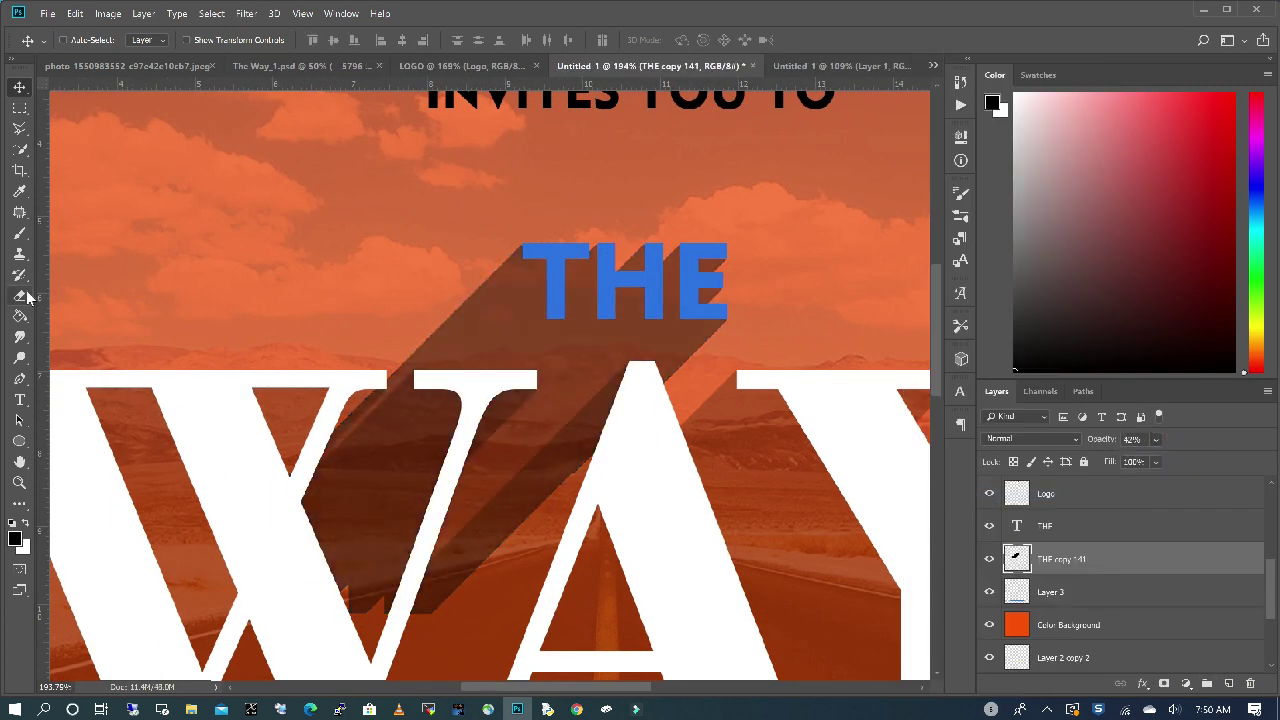
key("ctrl+0")
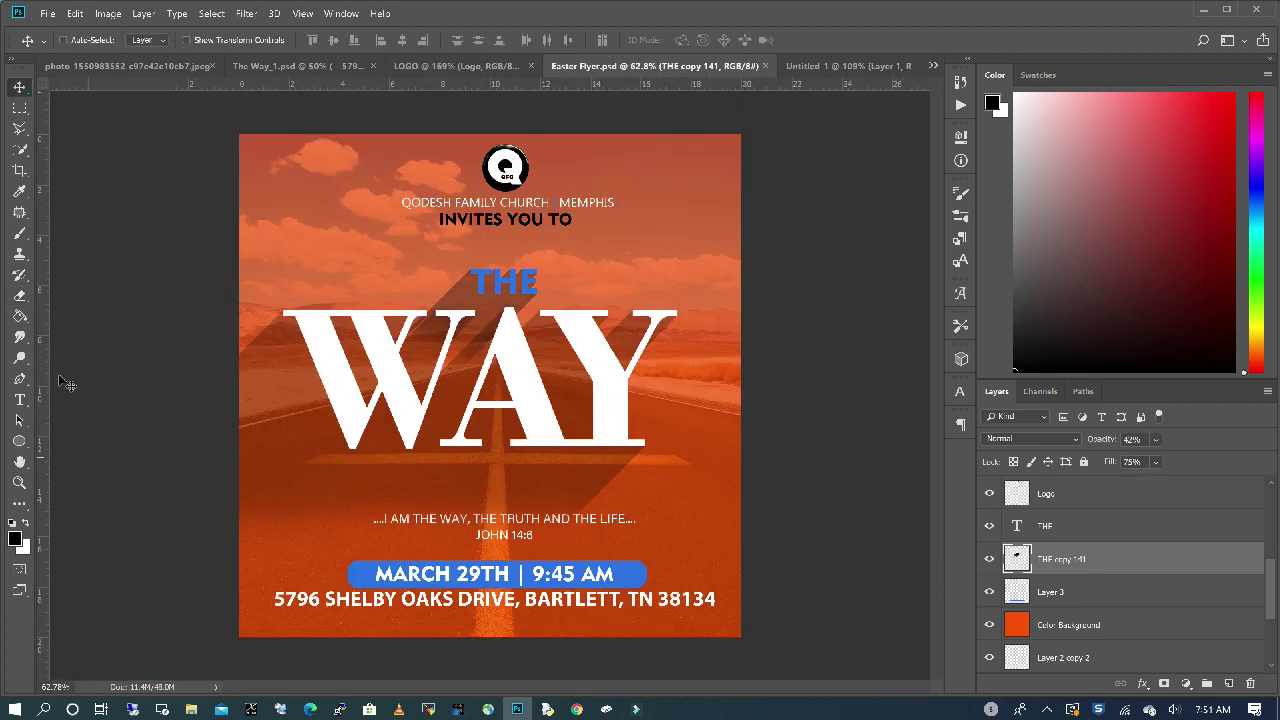
- Set the address line's font size to 48 pt and centre the line beneath the blue date bar
left_click(19, 399)
left_click(710, 599)
left_click_drag(708, 600, 56, 230)
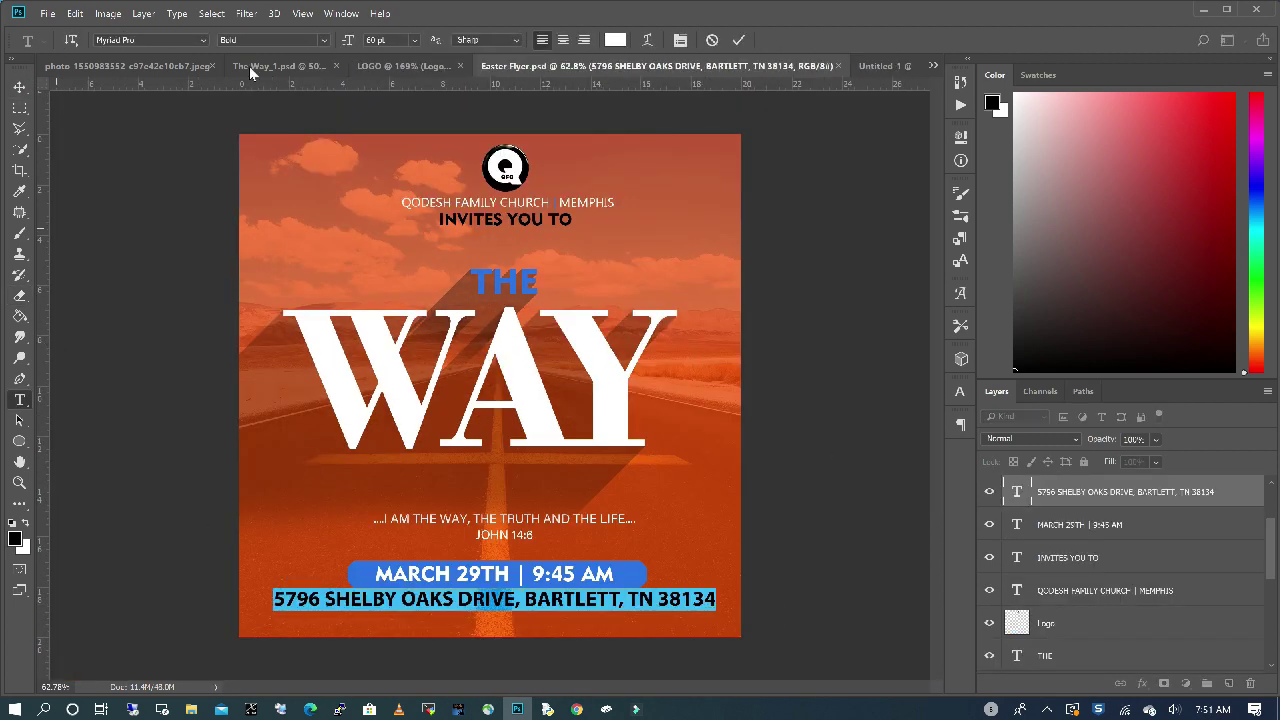
left_click(415, 40)
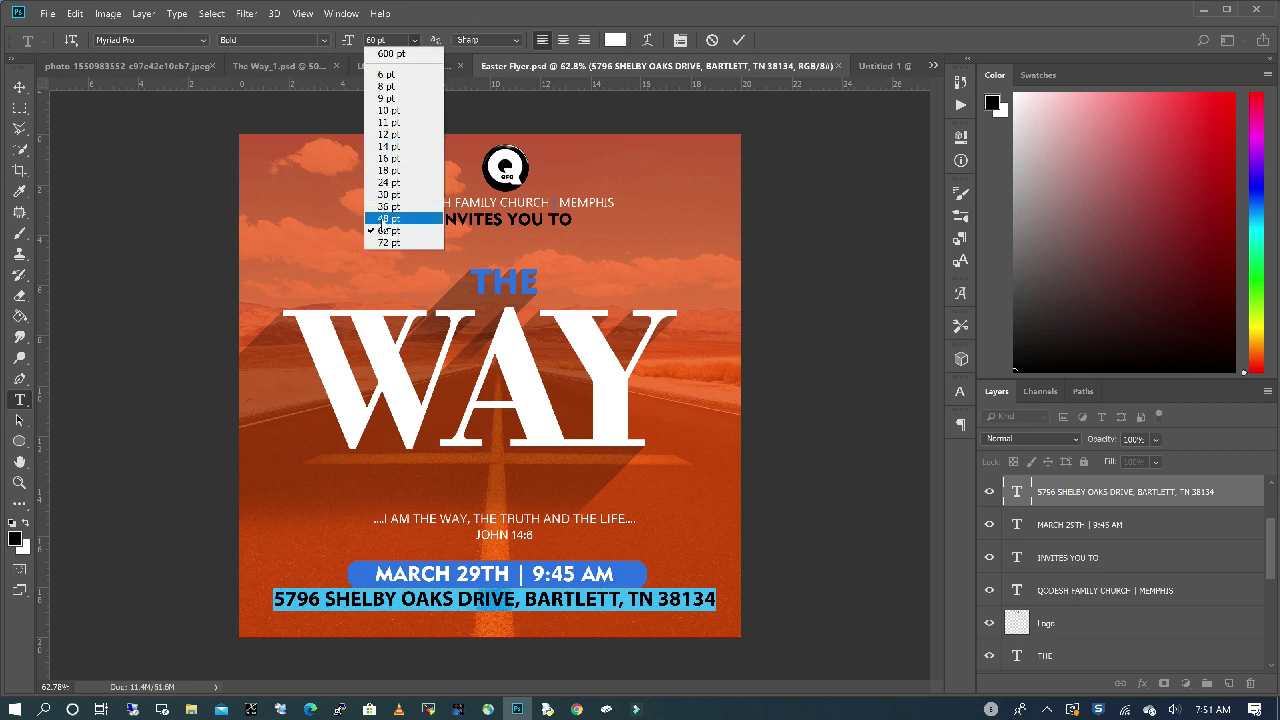
left_click(383, 219)
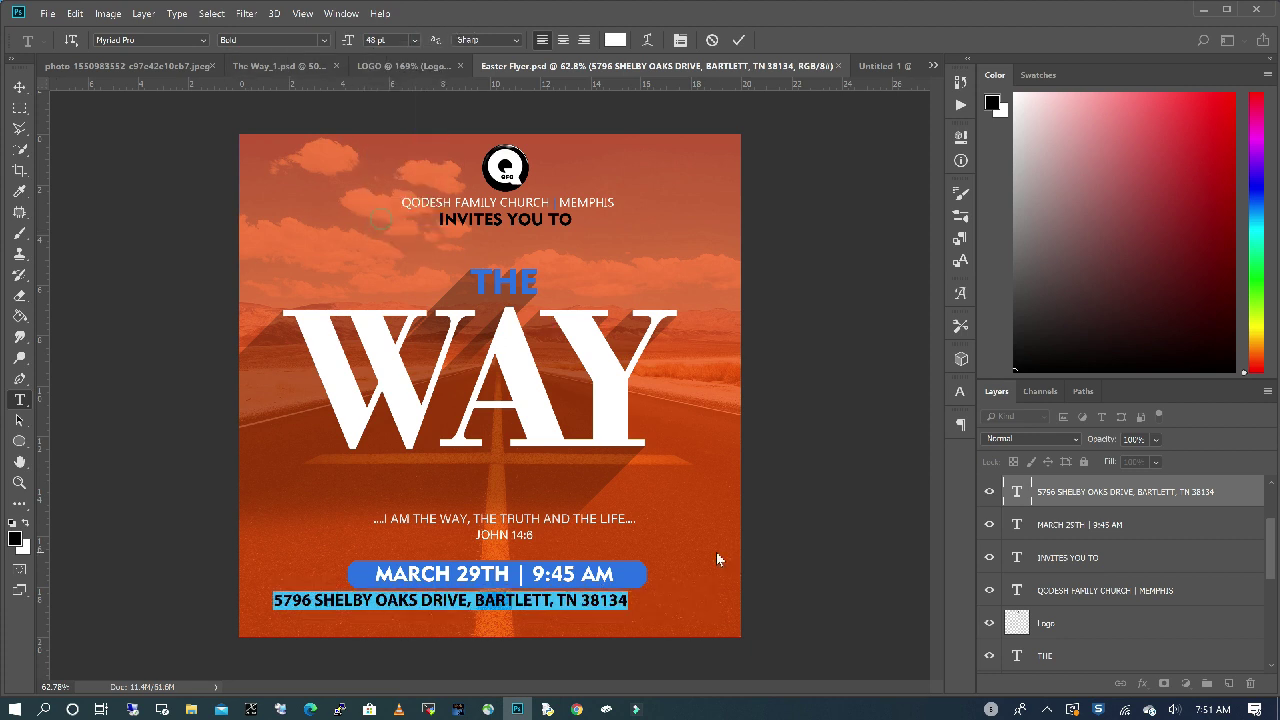
left_click(17, 88)
left_click_drag(613, 604, 652, 604)
- Group all layers from Layer 1 up to WAY copy, leaving only the Background layer outside the group
left_click(1092, 655)
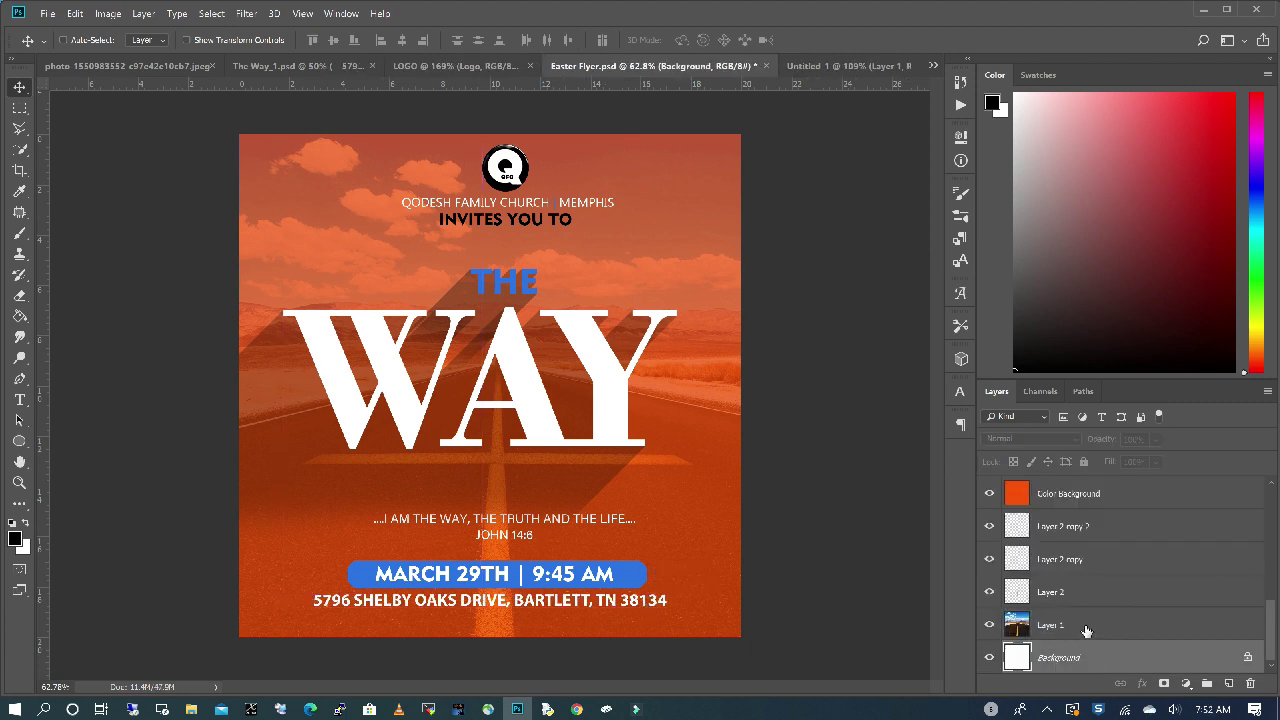
left_click(1109, 621)
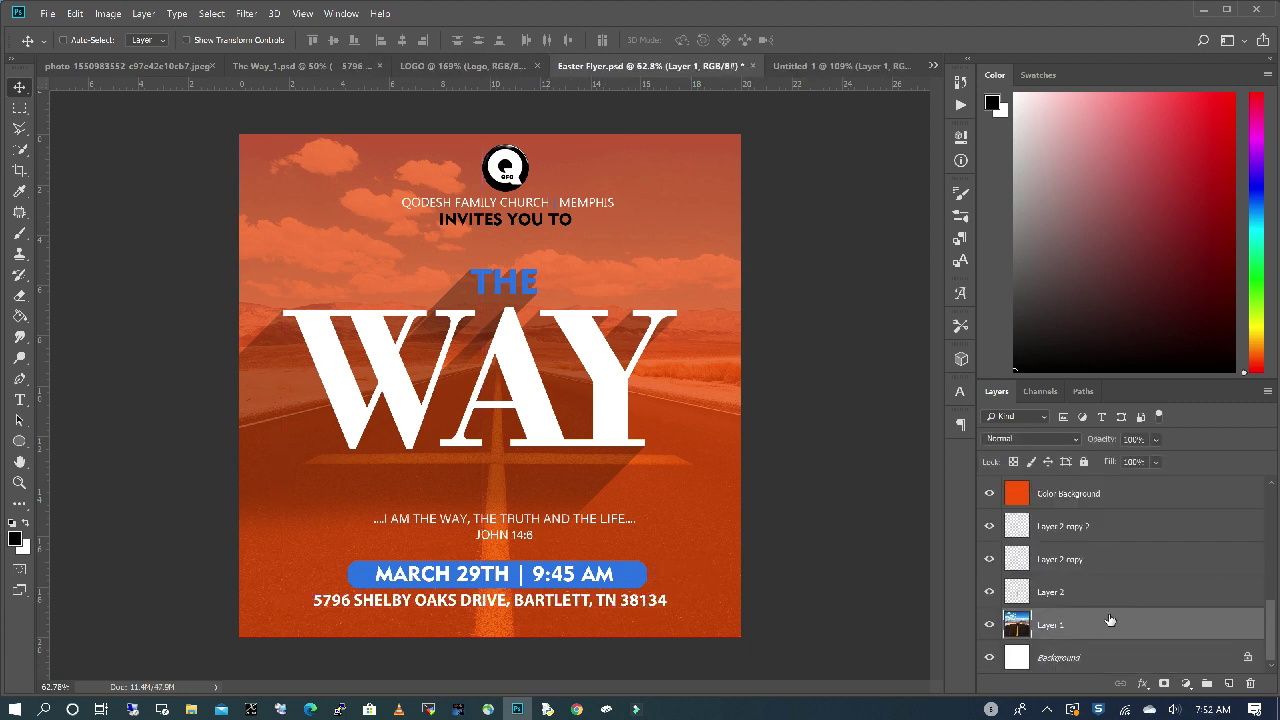
scroll(1106, 600, "up", 10)
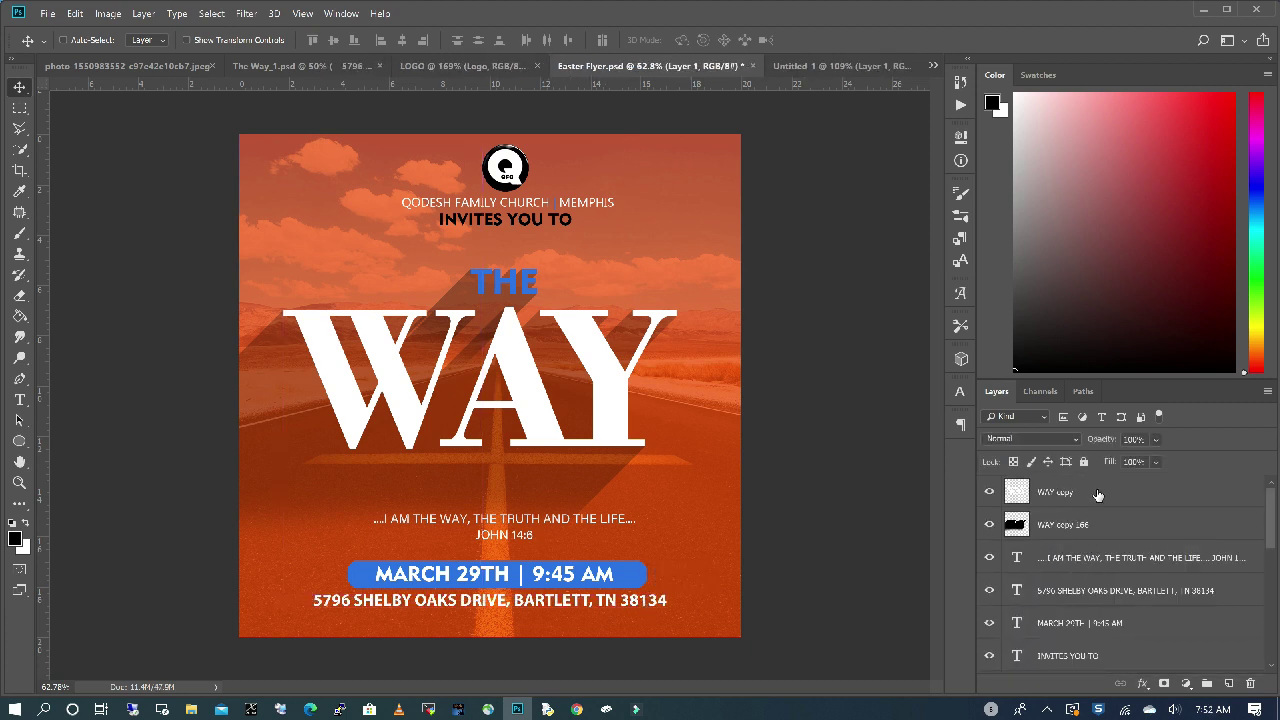
left_click(1098, 494, "shift")
left_click(1207, 683)
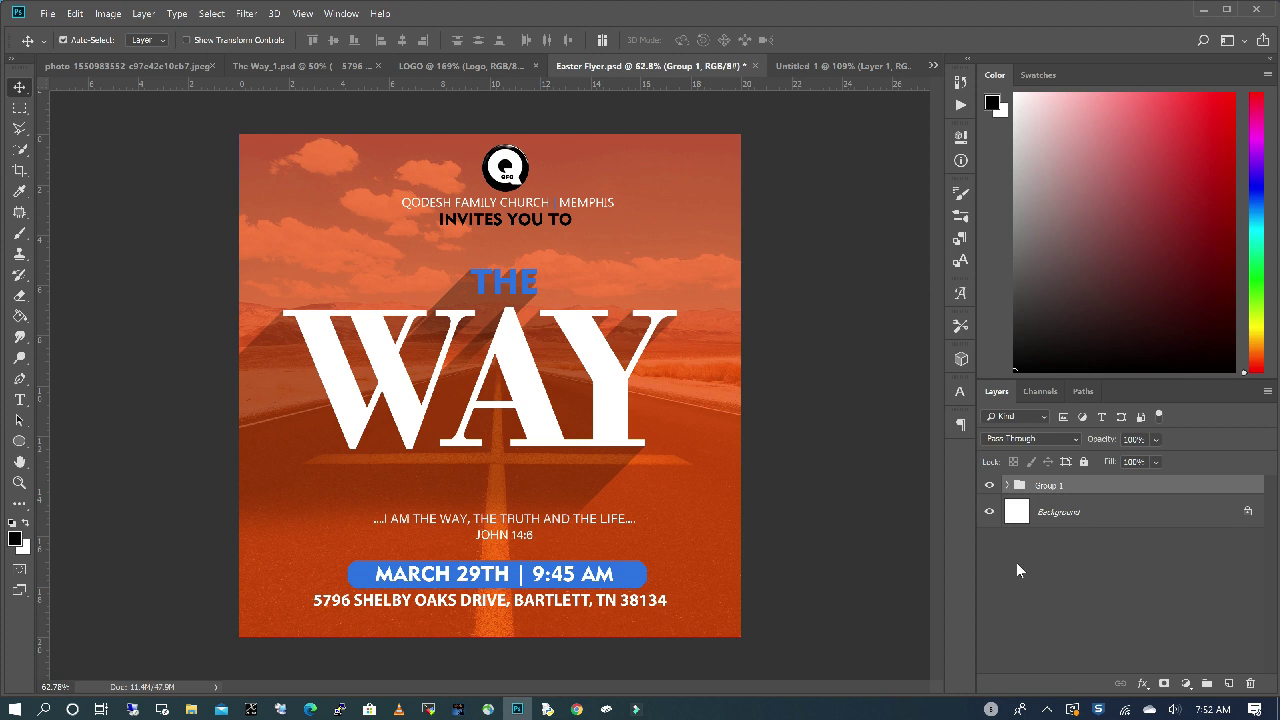
- Stamp all visible layers into a new merged layer and hide the layer group
key("ctrl+shift+alt+e")
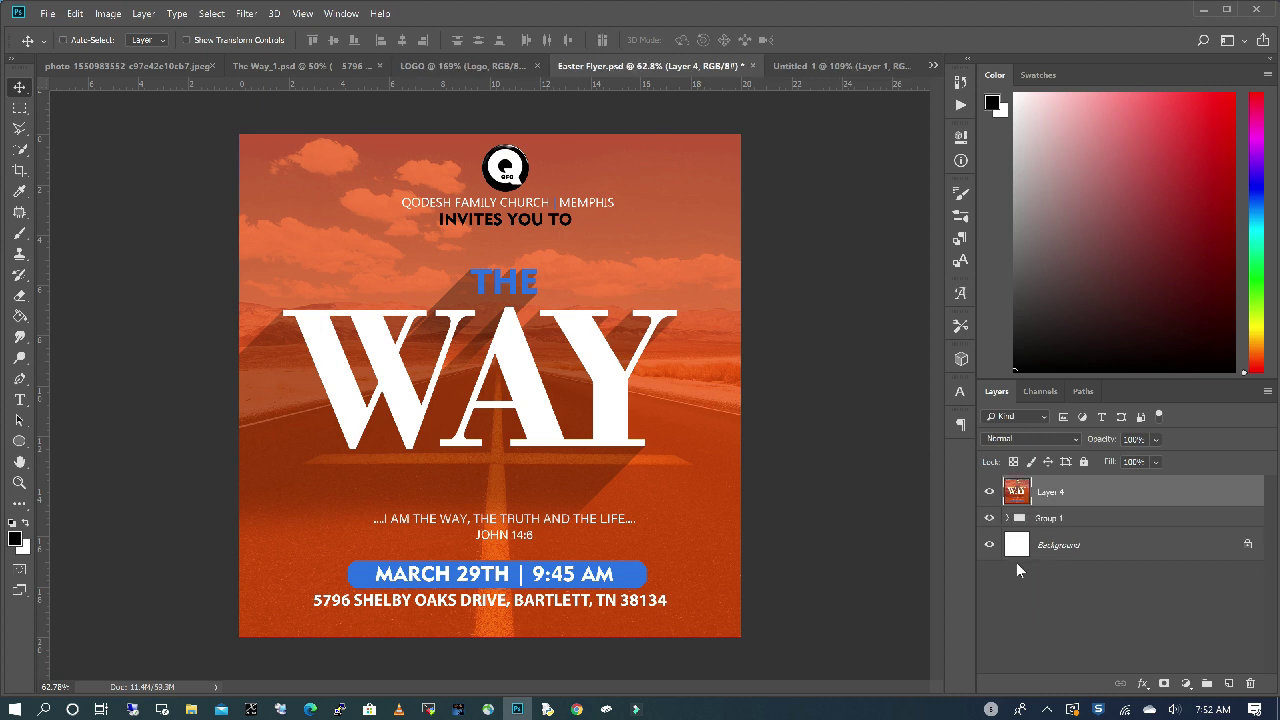
left_click(990, 519)
- Shift the merged poster layer sideways and move it back into full alignment with the canvas
left_click_drag(572, 395, 530, 425)
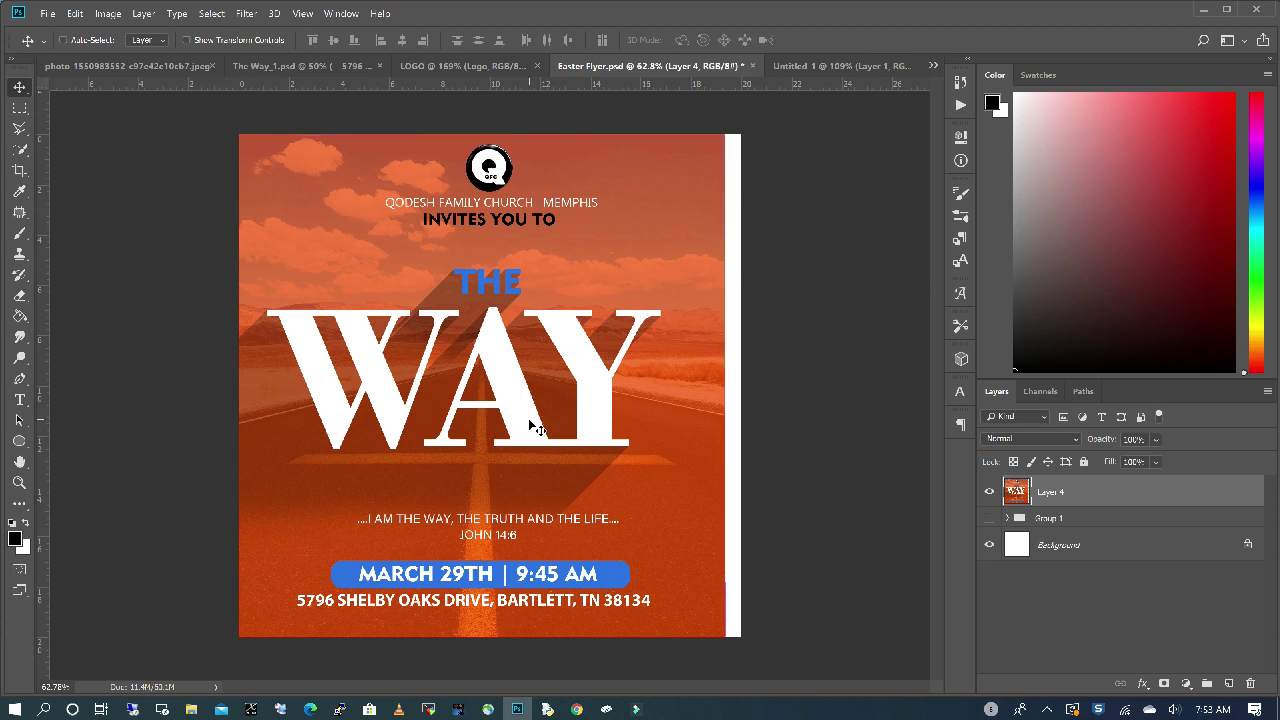
key("shift+Right")
key("shift+Right")
key("shift+Right")
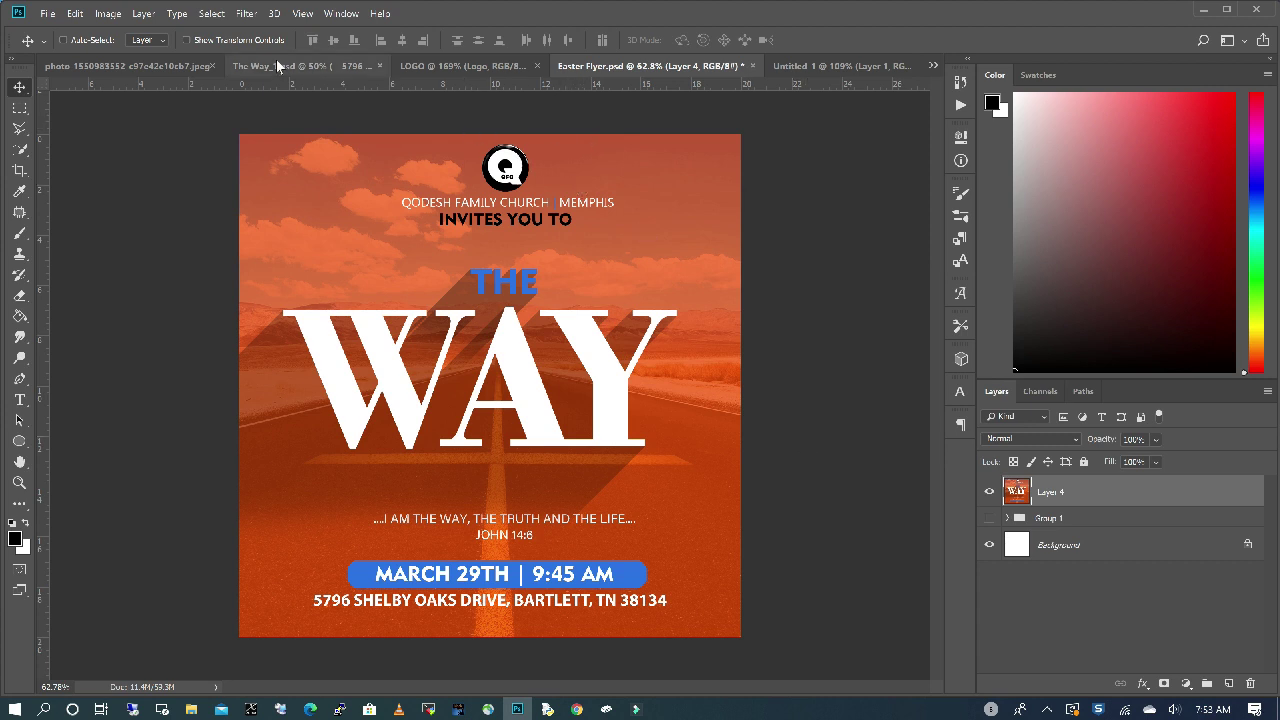
left_click(108, 14)
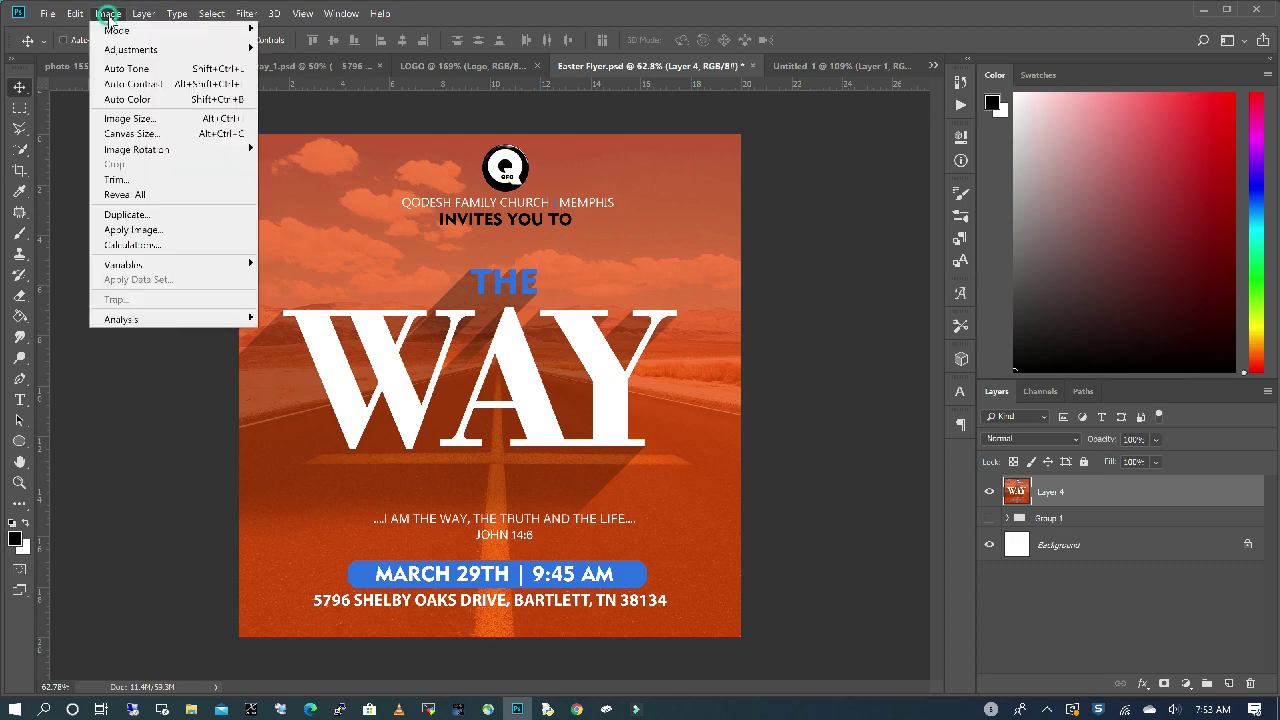
mouse_move(140, 52)
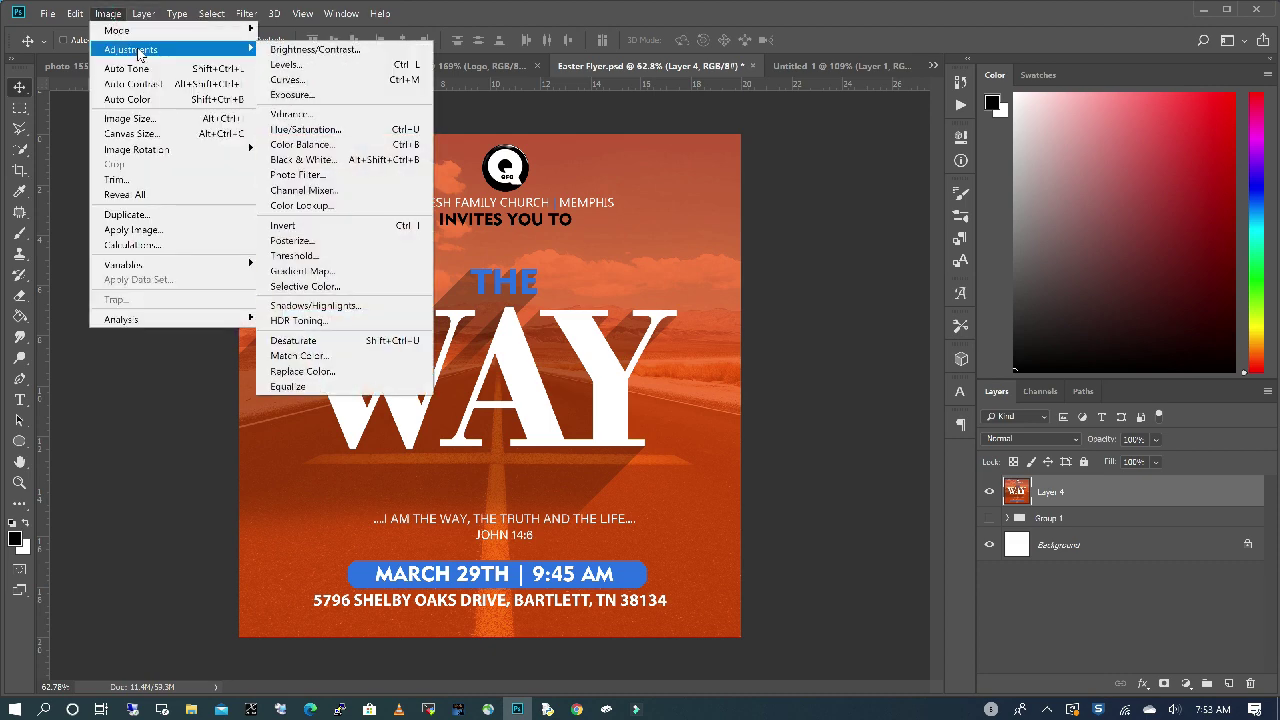
left_click(314, 65)
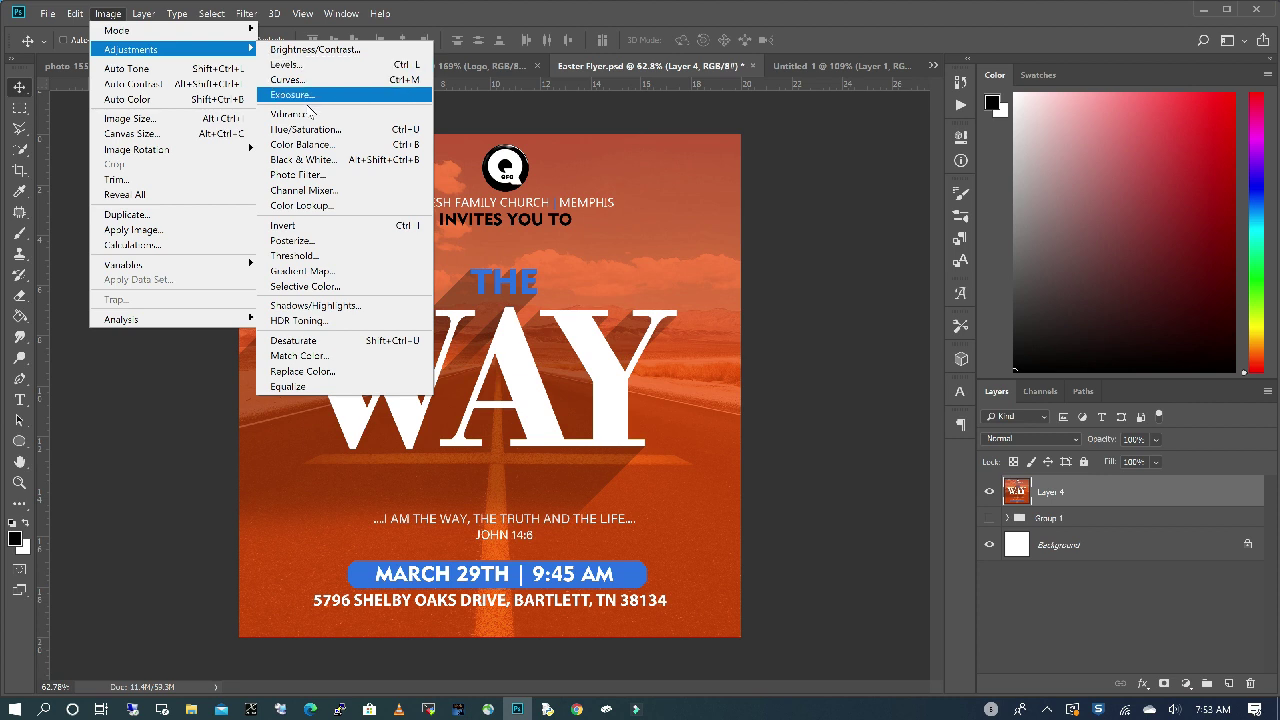
left_click(314, 129)
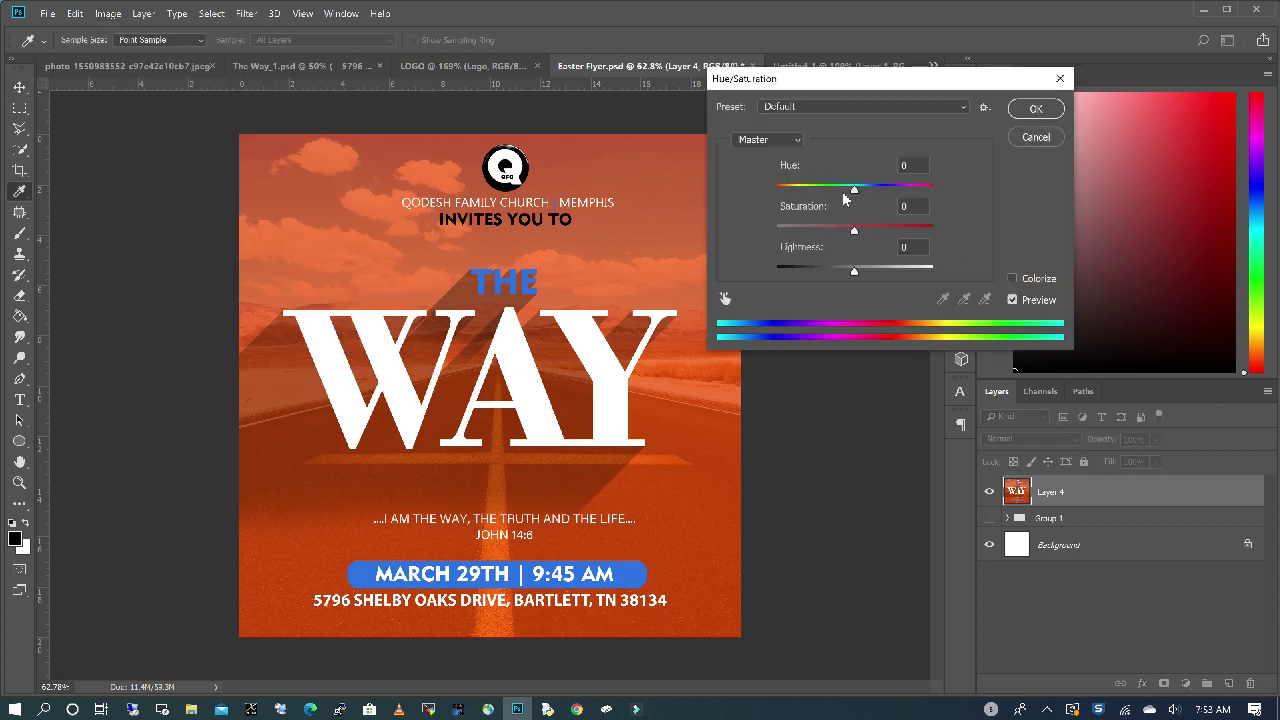
left_click_drag(854, 193, 852, 196)
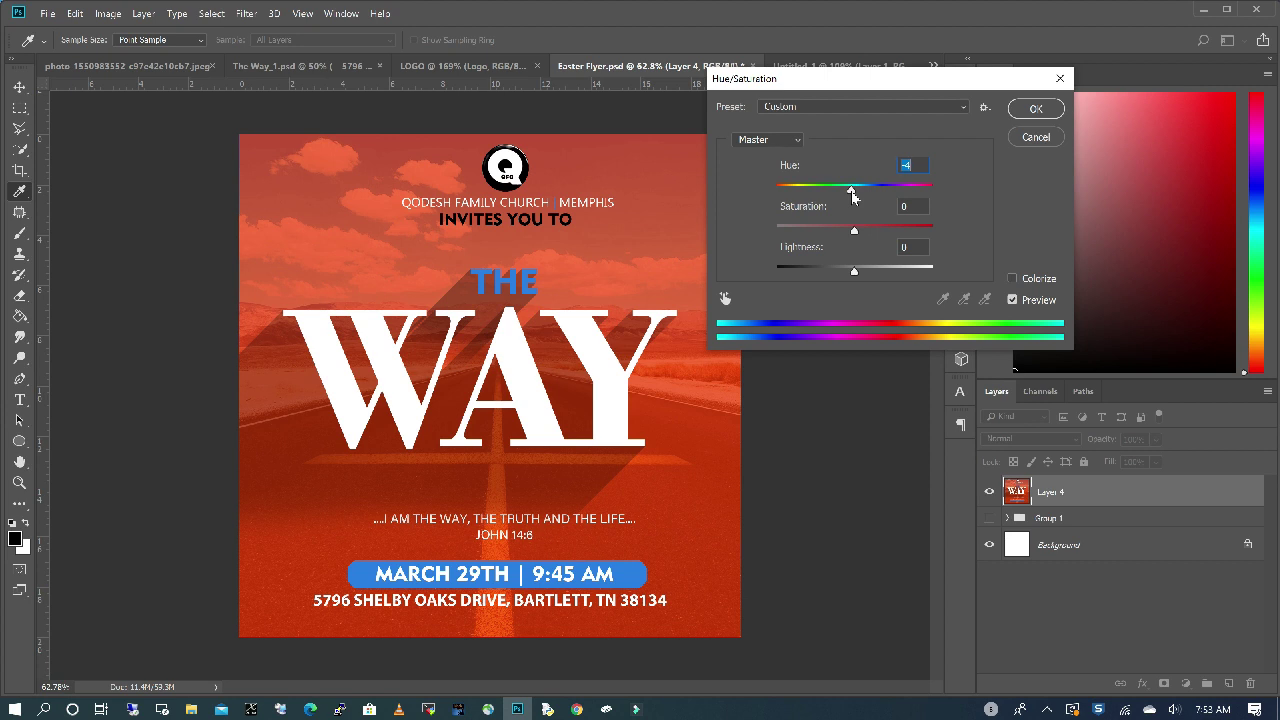
left_click_drag(854, 229, 868, 227)
left_click(1036, 137)
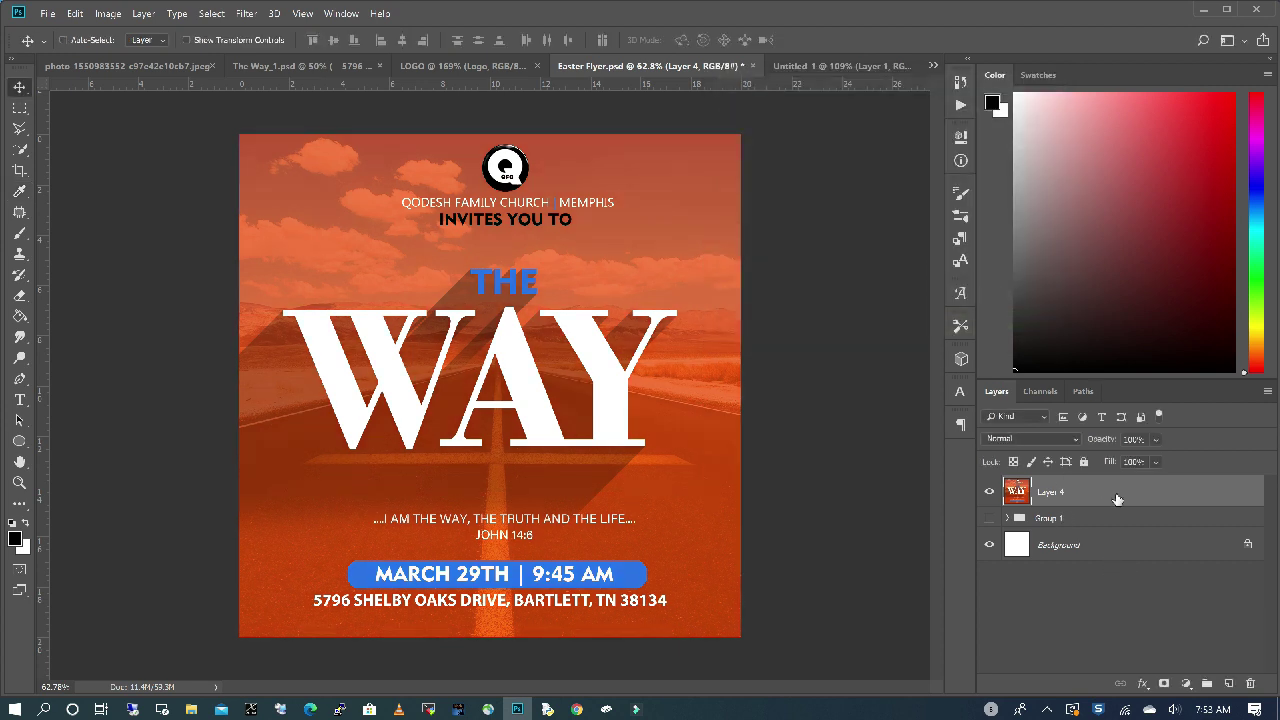
- Duplicate the merged poster layer Layer 4, renaming the original to Final 1 and the copy to Alt 1
left_click_drag(1127, 495, 1229, 683)
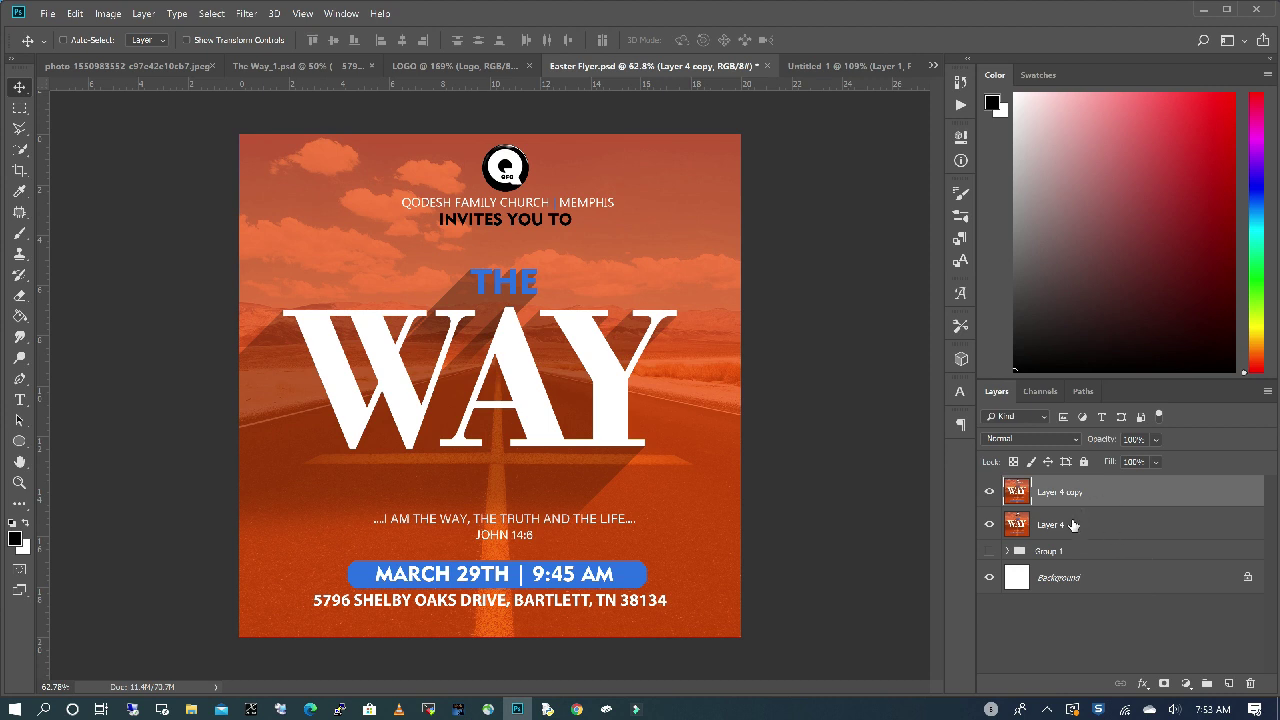
double_click(1052, 525)
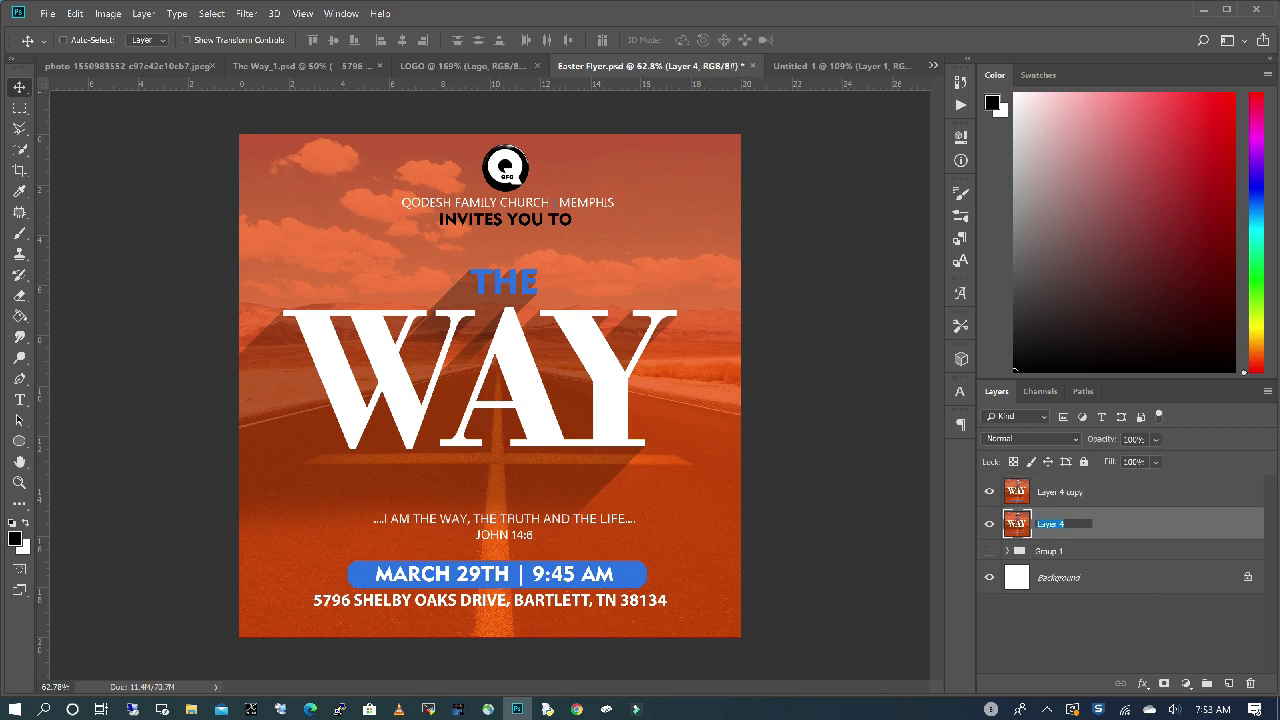
type("Final 1")
left_click(1108, 615)
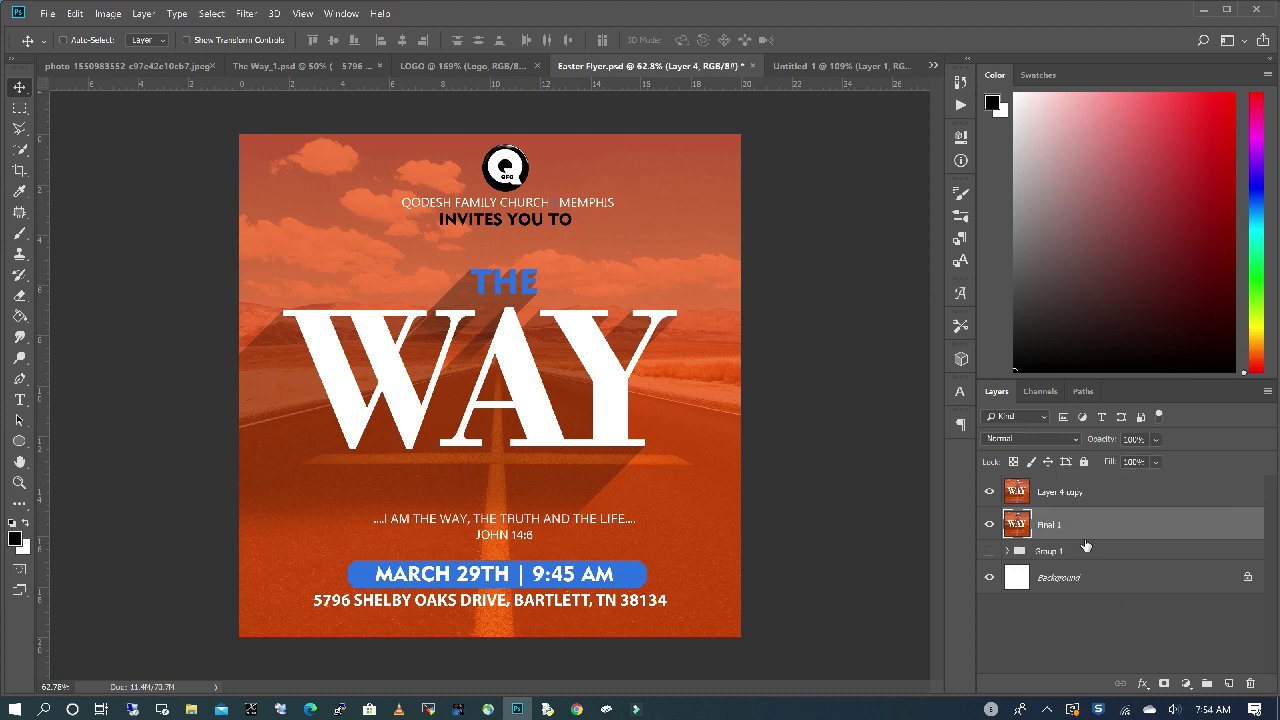
double_click(1063, 492)
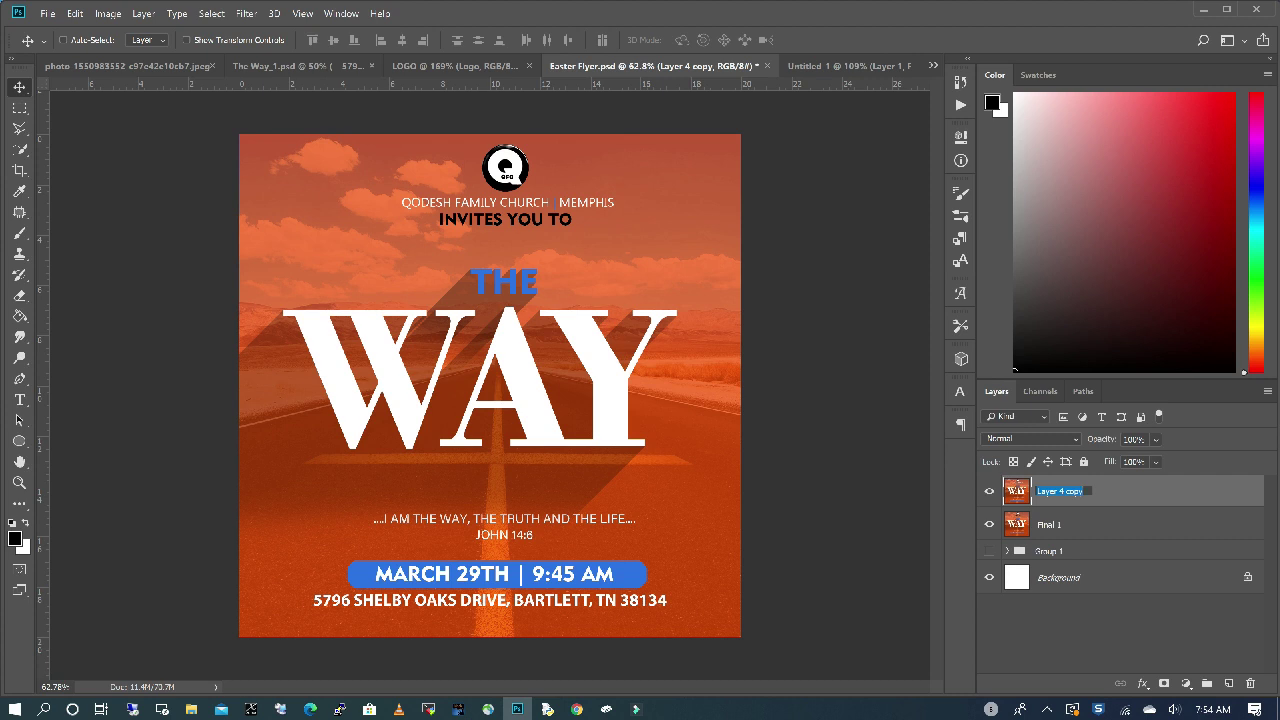
type("Alt 1")
left_click(1089, 650)
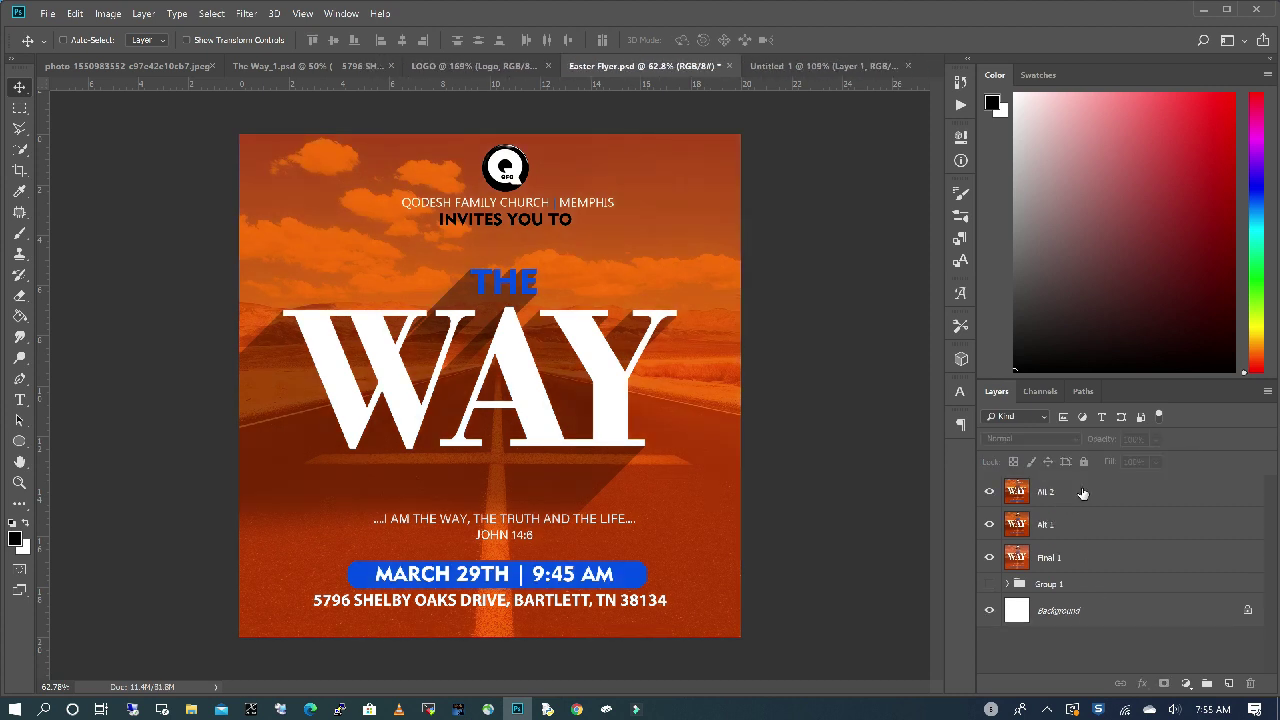
- Recolour the Alt 2 layer with a Hue/Saturation adjustment, setting the hue to -180
left_click(1067, 498)
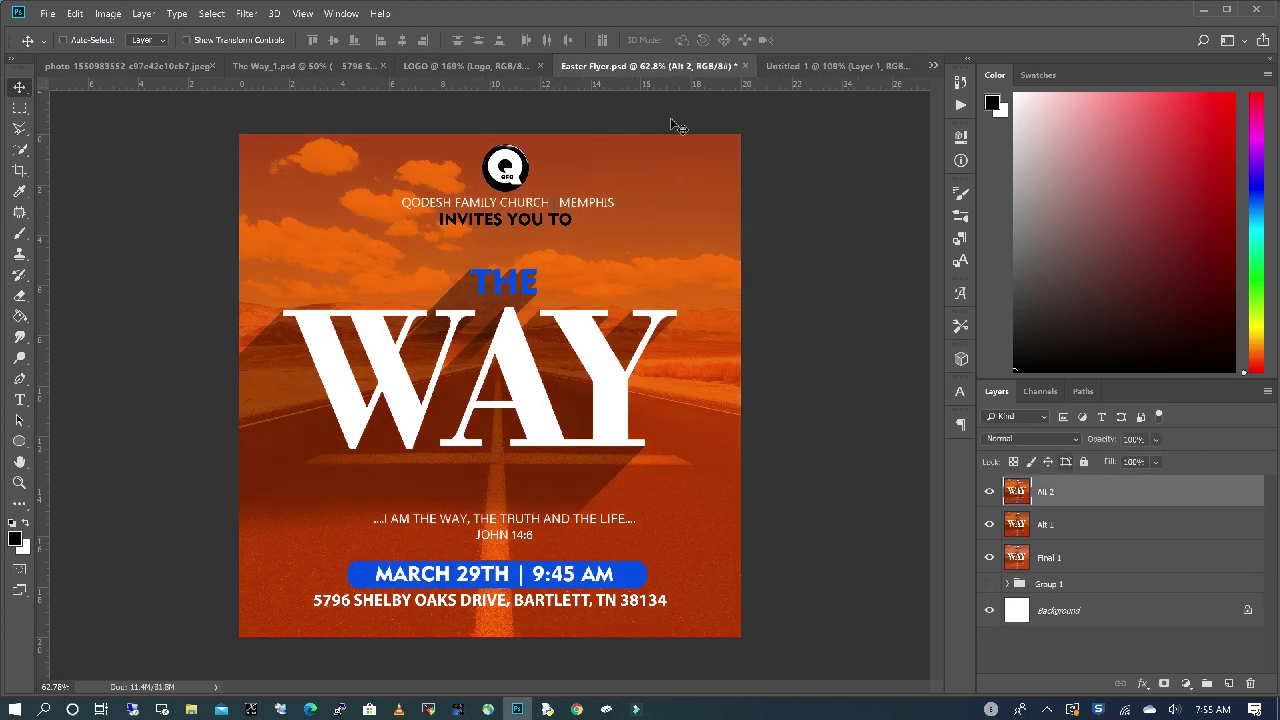
left_click(110, 14)
mouse_move(135, 50)
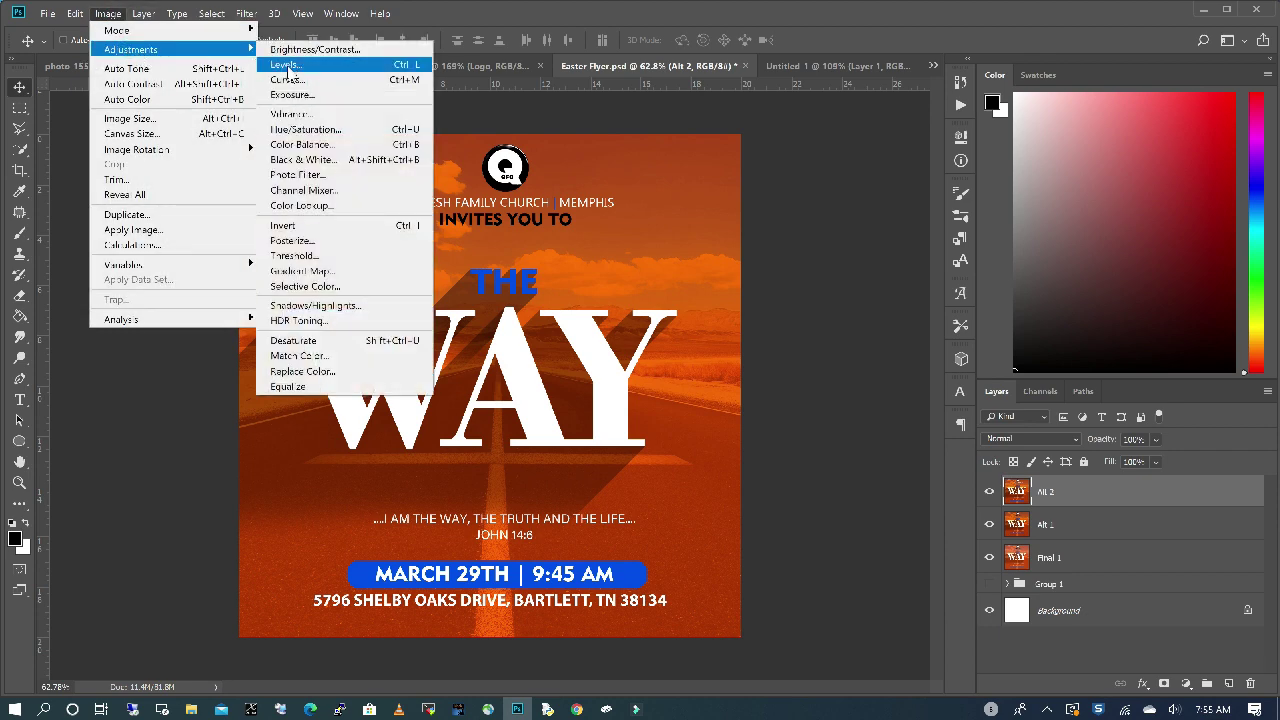
left_click(310, 130)
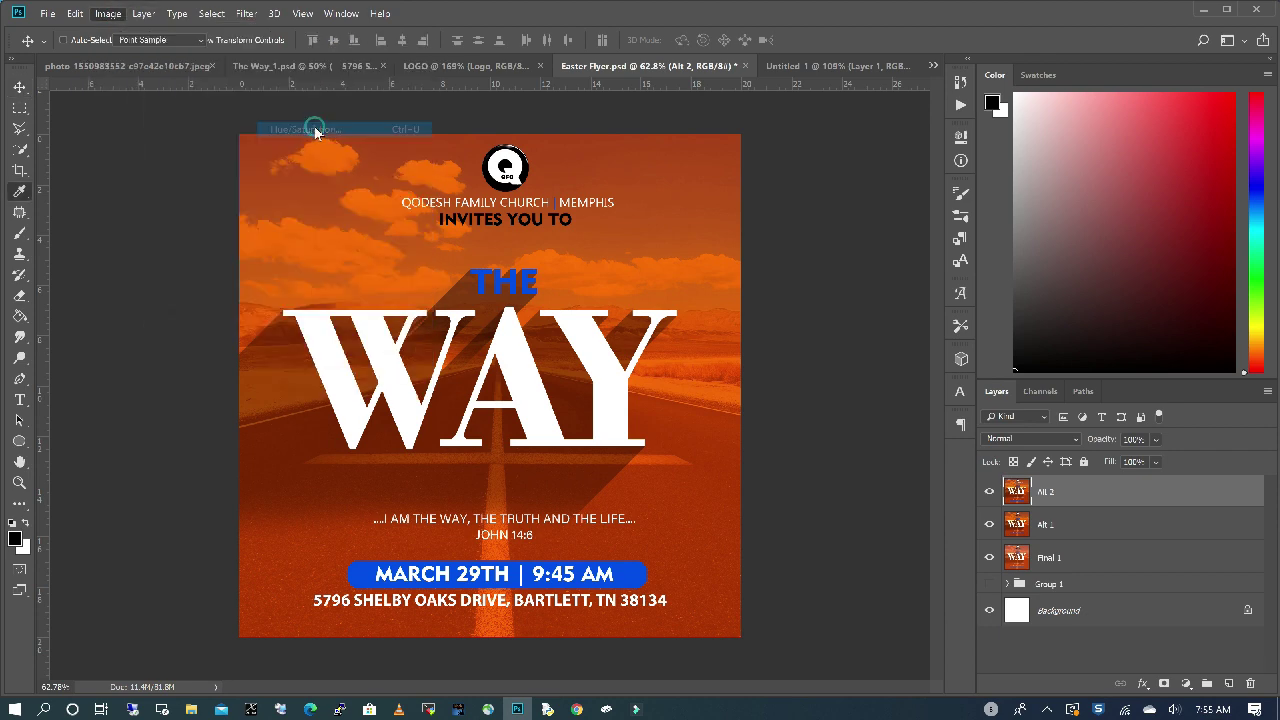
left_click_drag(855, 191, 794, 193)
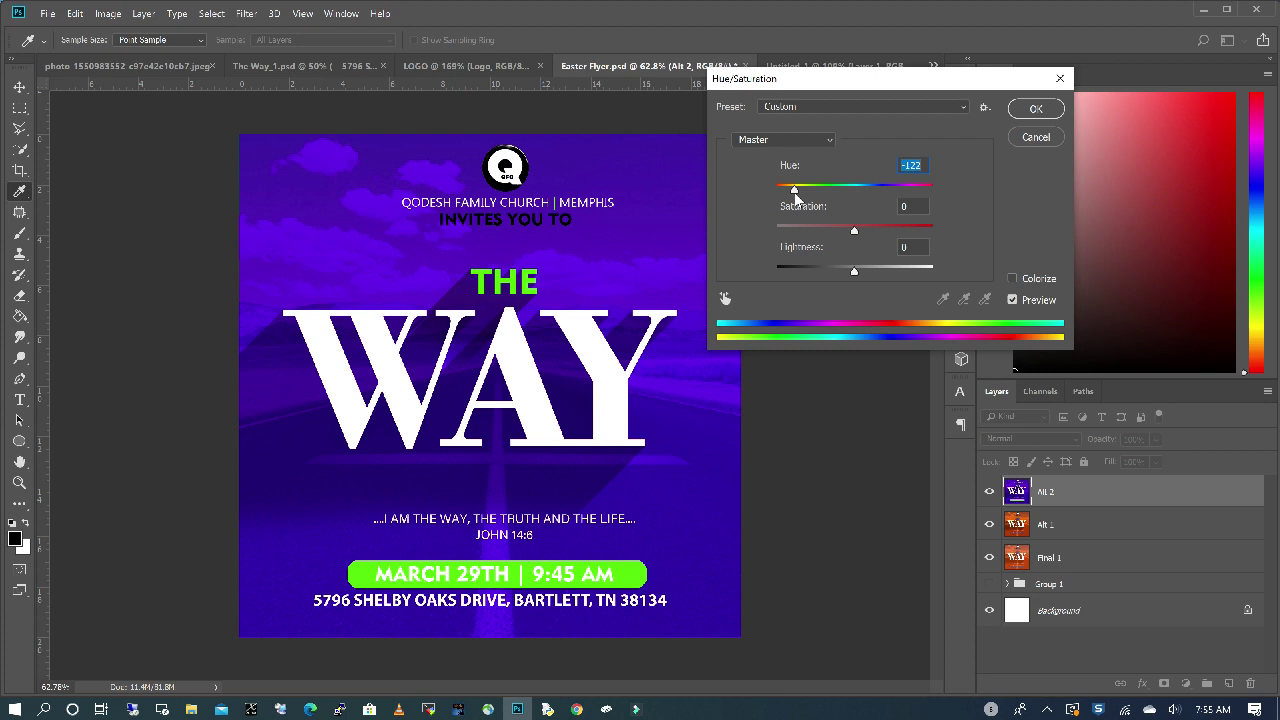
left_click_drag(794, 192, 776, 202)
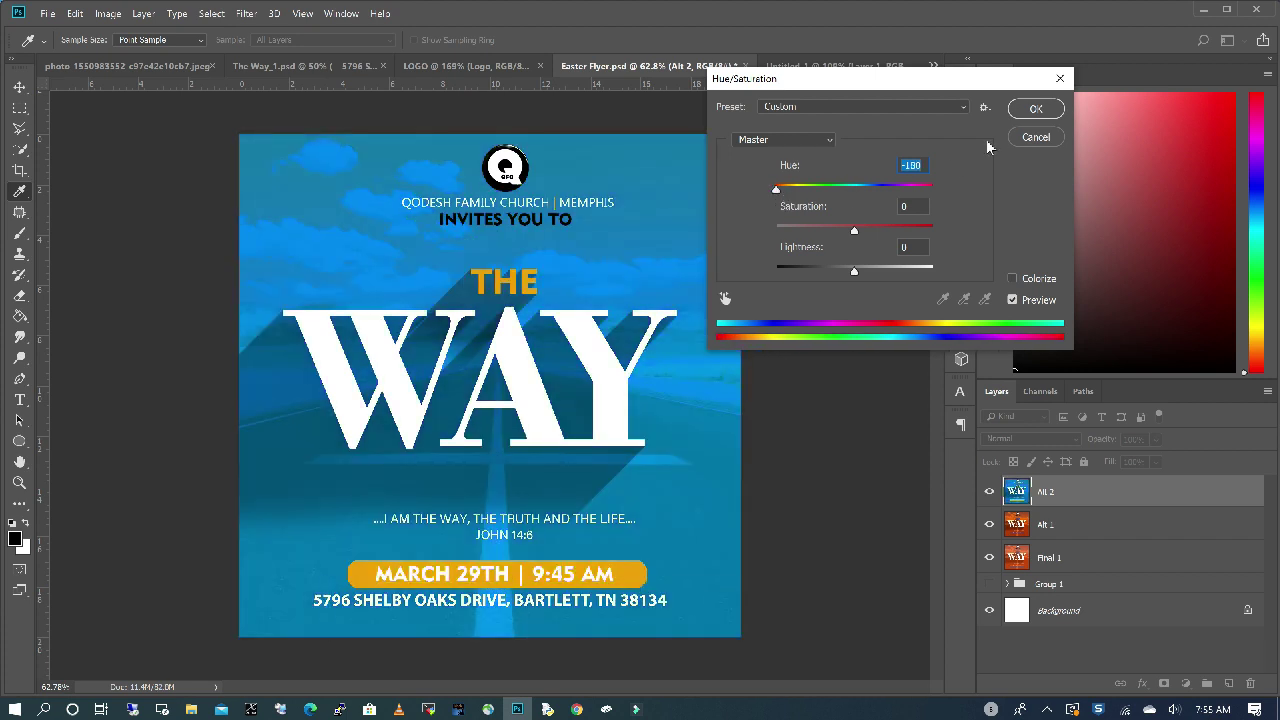
left_click(1036, 108)
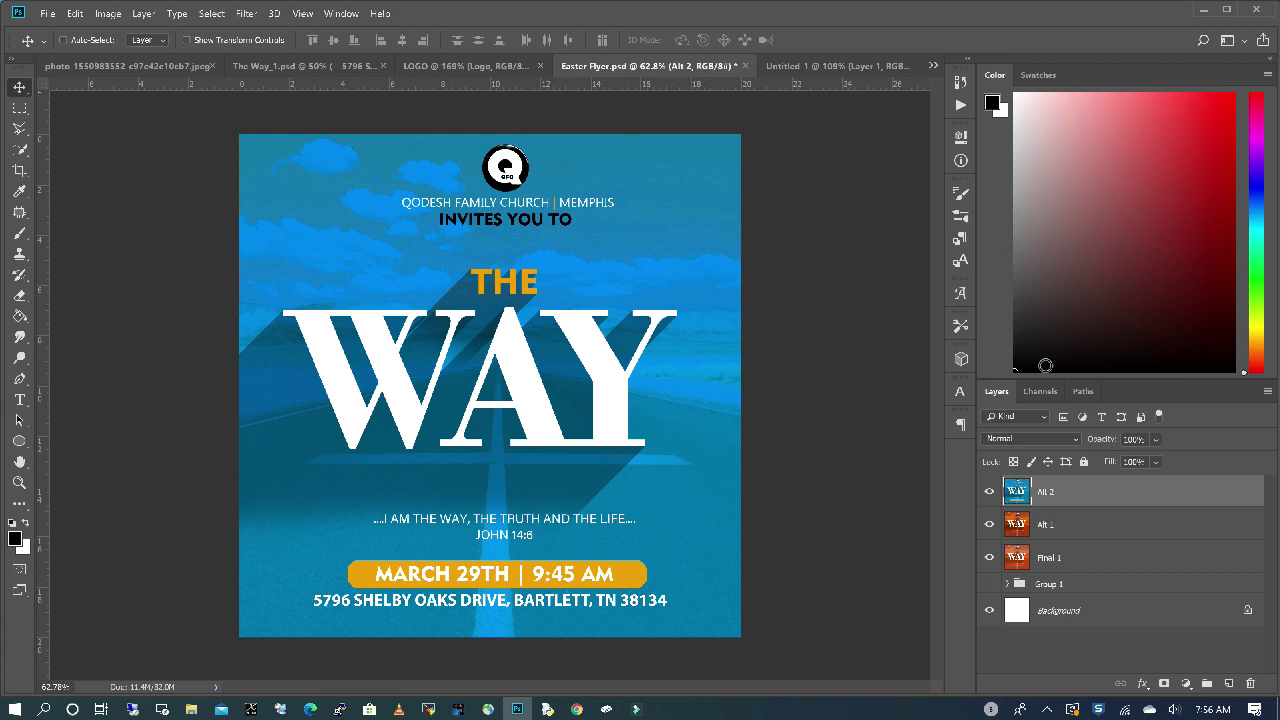
- Duplicate the blue Alt 2 layer and name the copy Alt 3
left_click_drag(1143, 497, 1229, 683)
type("Alt 3")
key("Return")
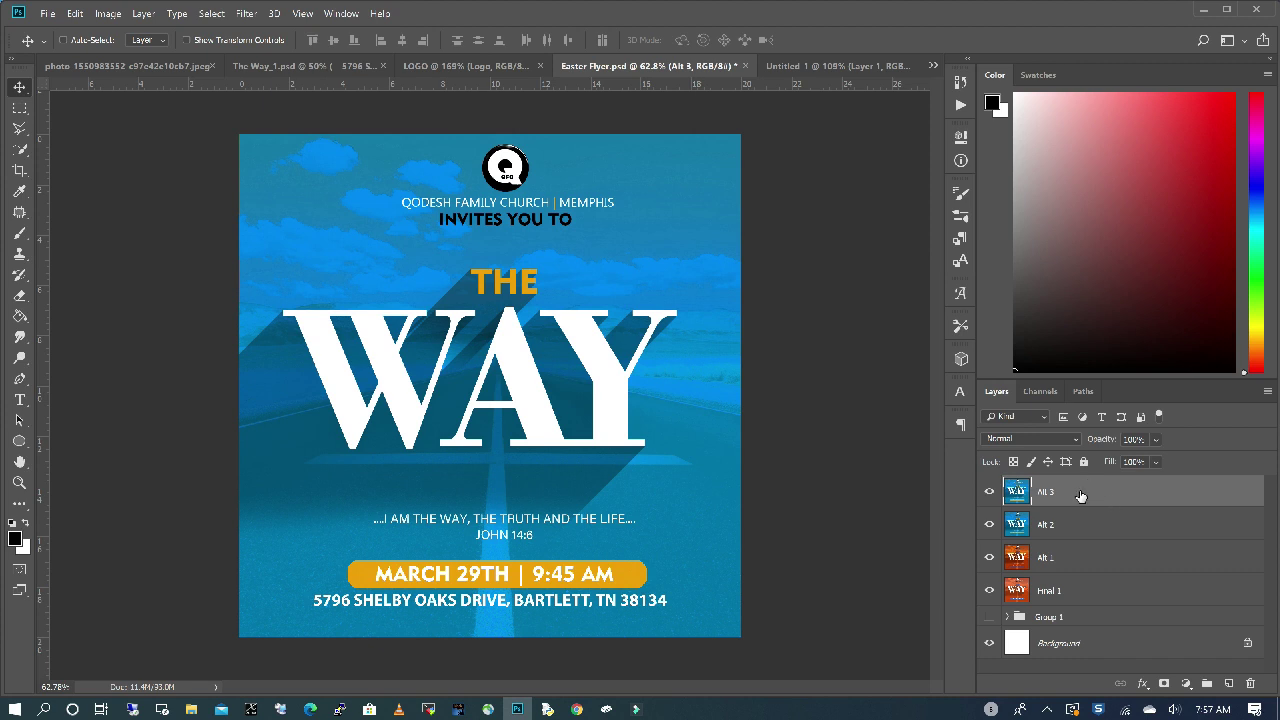
- Shift the Alt 3 layer's hue to -39 with a Hue/Saturation adjustment
left_click(113, 14)
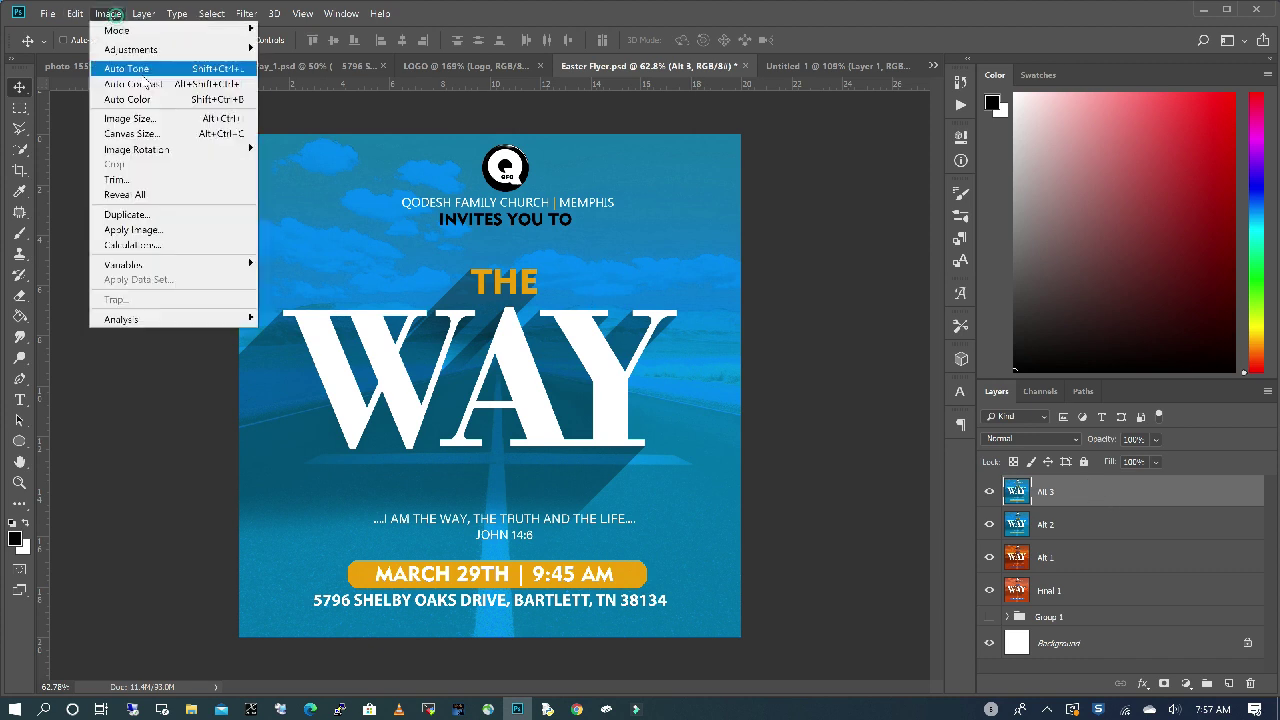
mouse_move(150, 49)
left_click(305, 129)
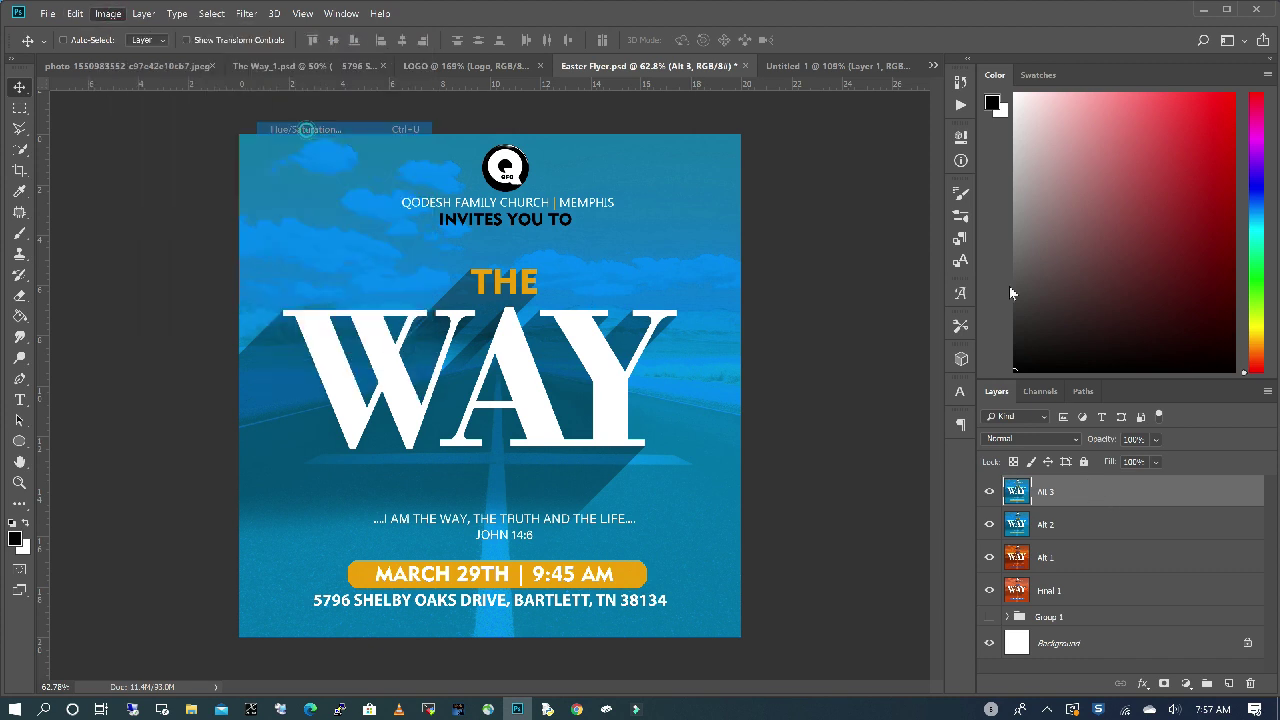
left_click_drag(854, 189, 826, 202)
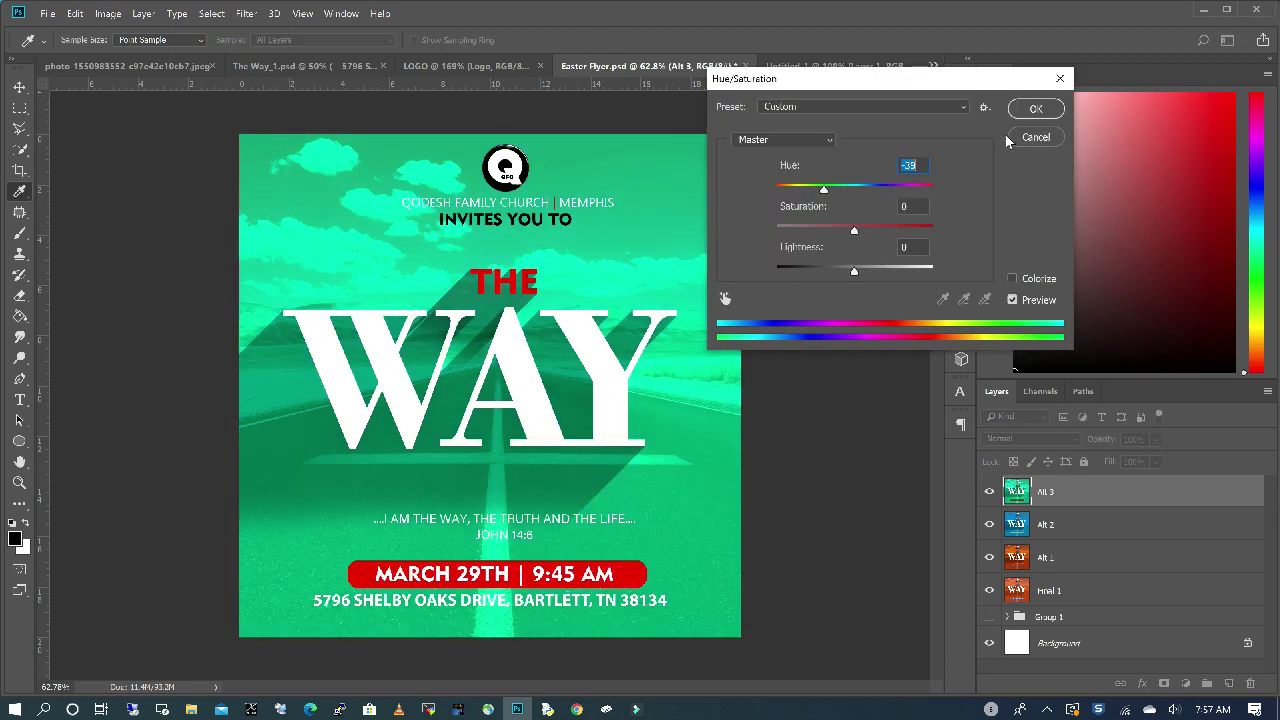
left_click(1036, 108)
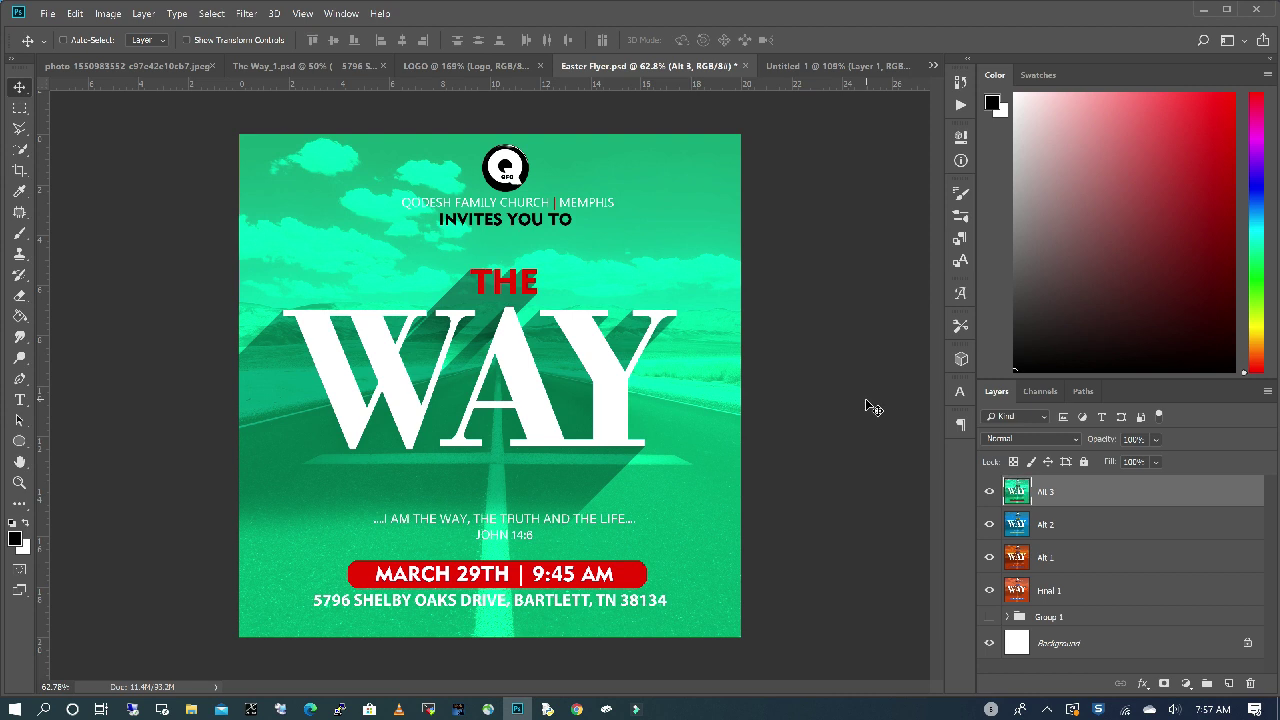